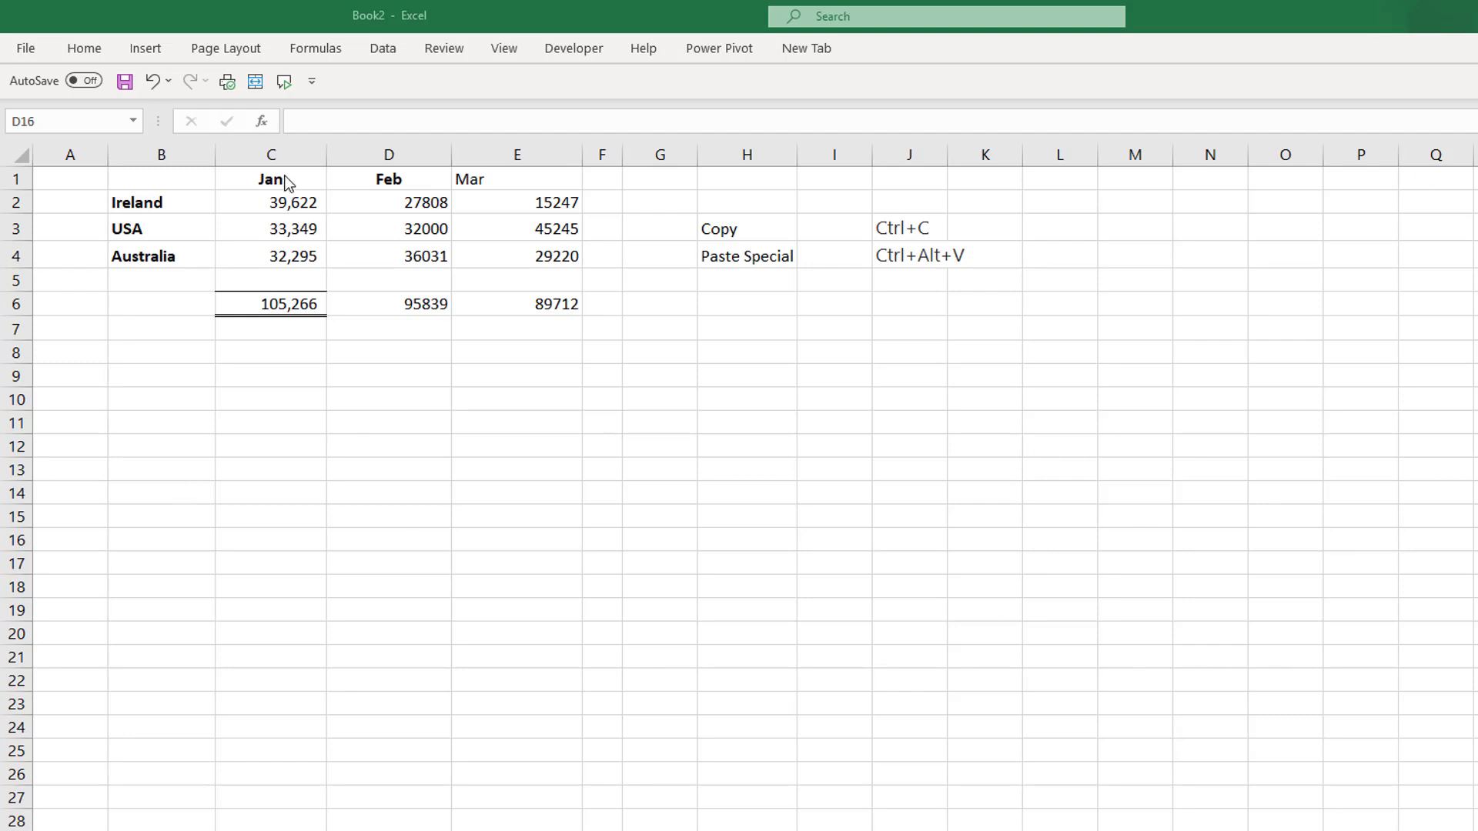
Step: Copy the Jan column C1:C6 and preview the paste choices at C8
{"action": "left_click_drag", "start_coordinate": [282, 180], "coordinate": [280, 297]}
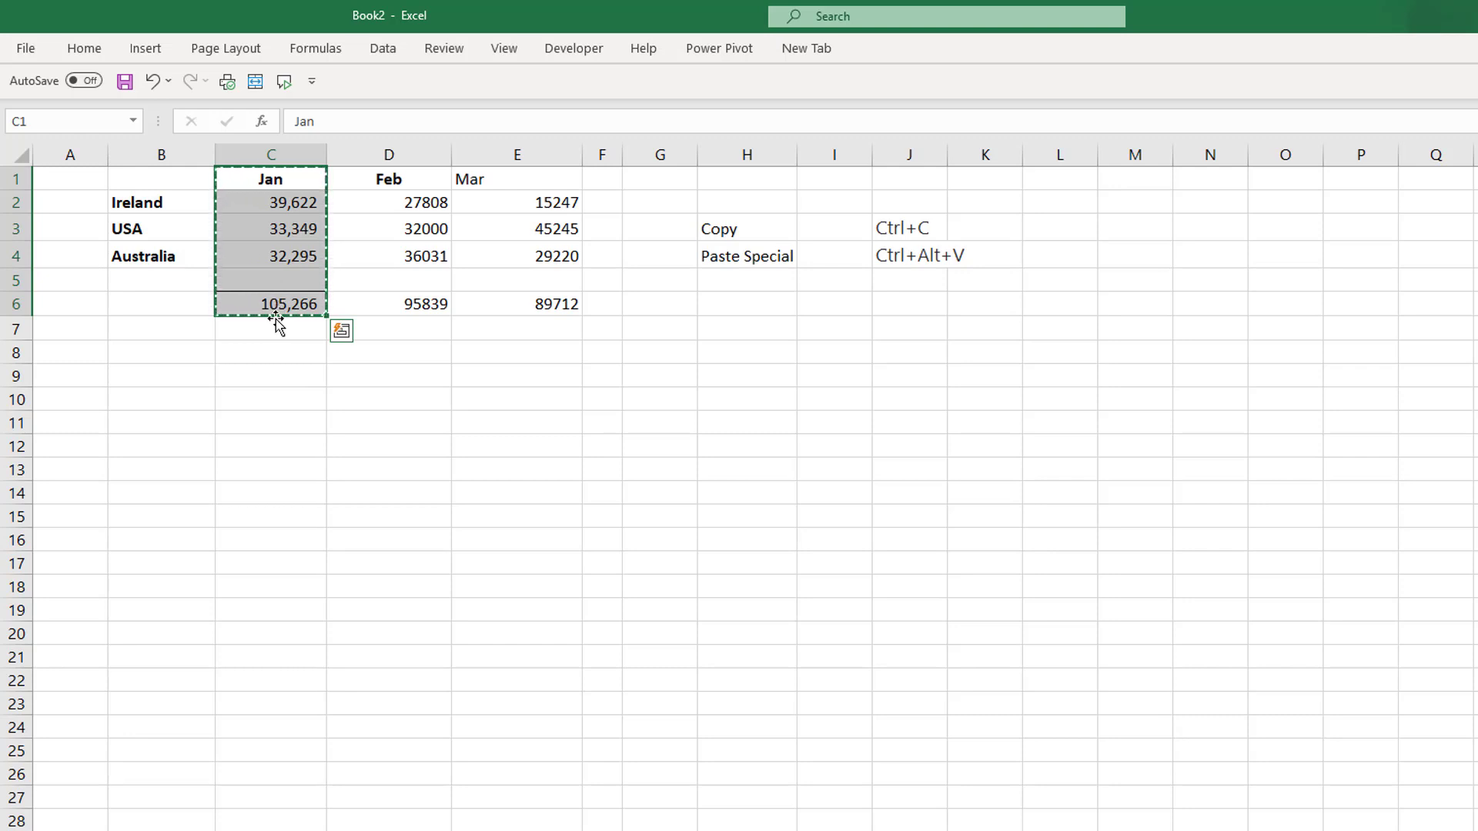
{"action": "left_click", "coordinate": [239, 352]}
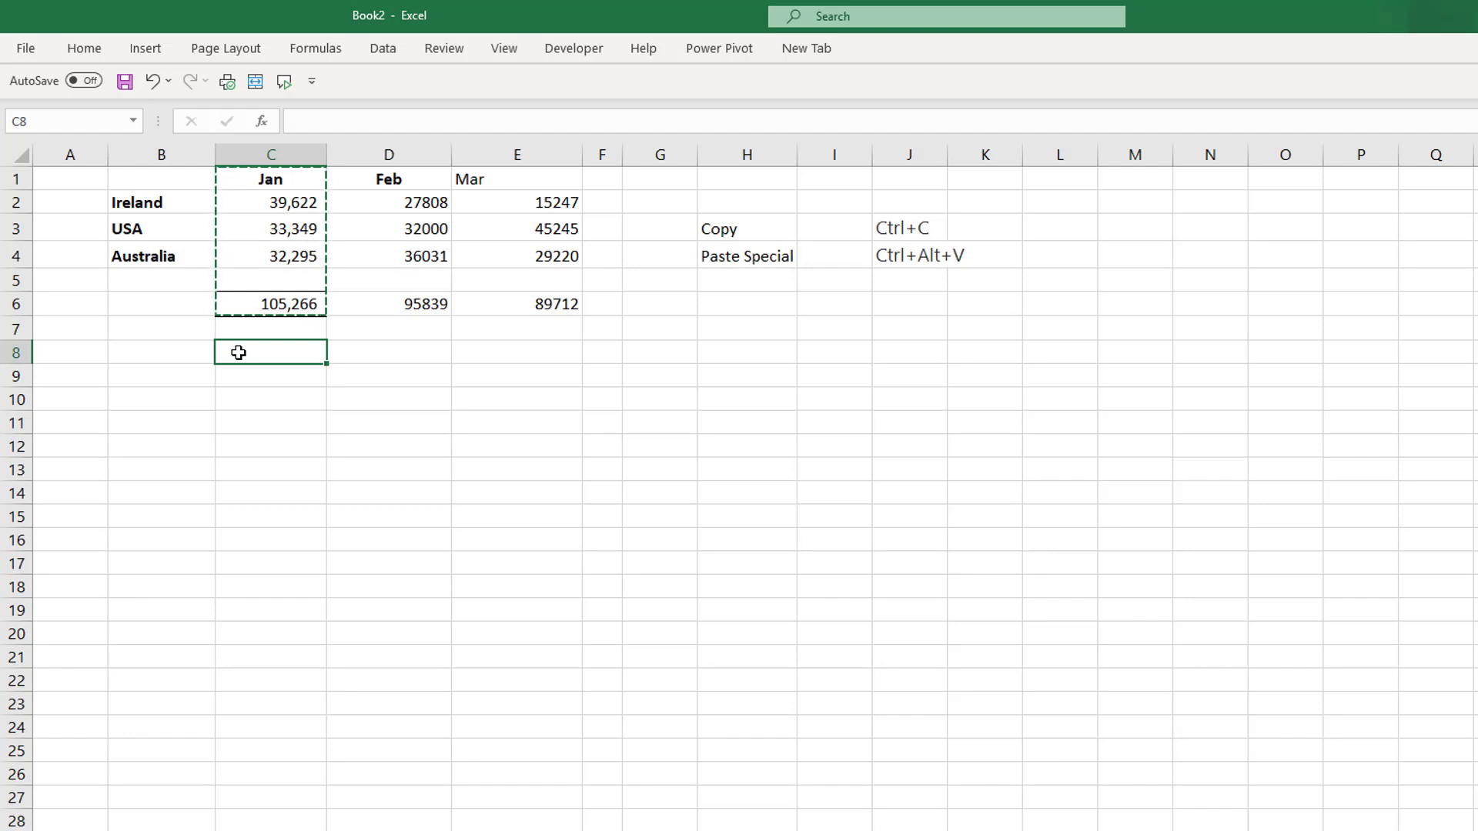
{"action": "right_click", "coordinate": [239, 352]}
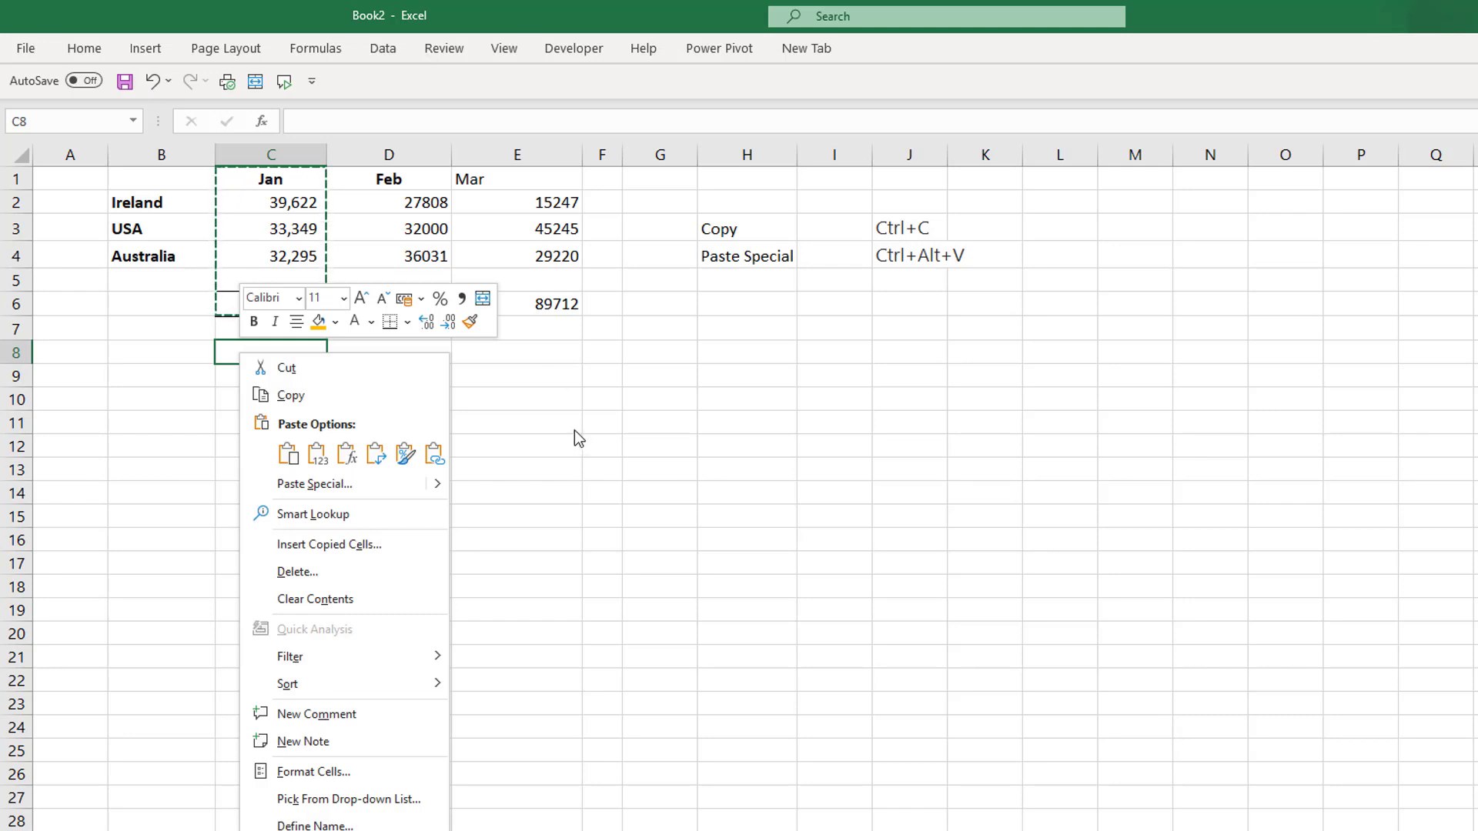
{"action": "key", "text": "Escape"}
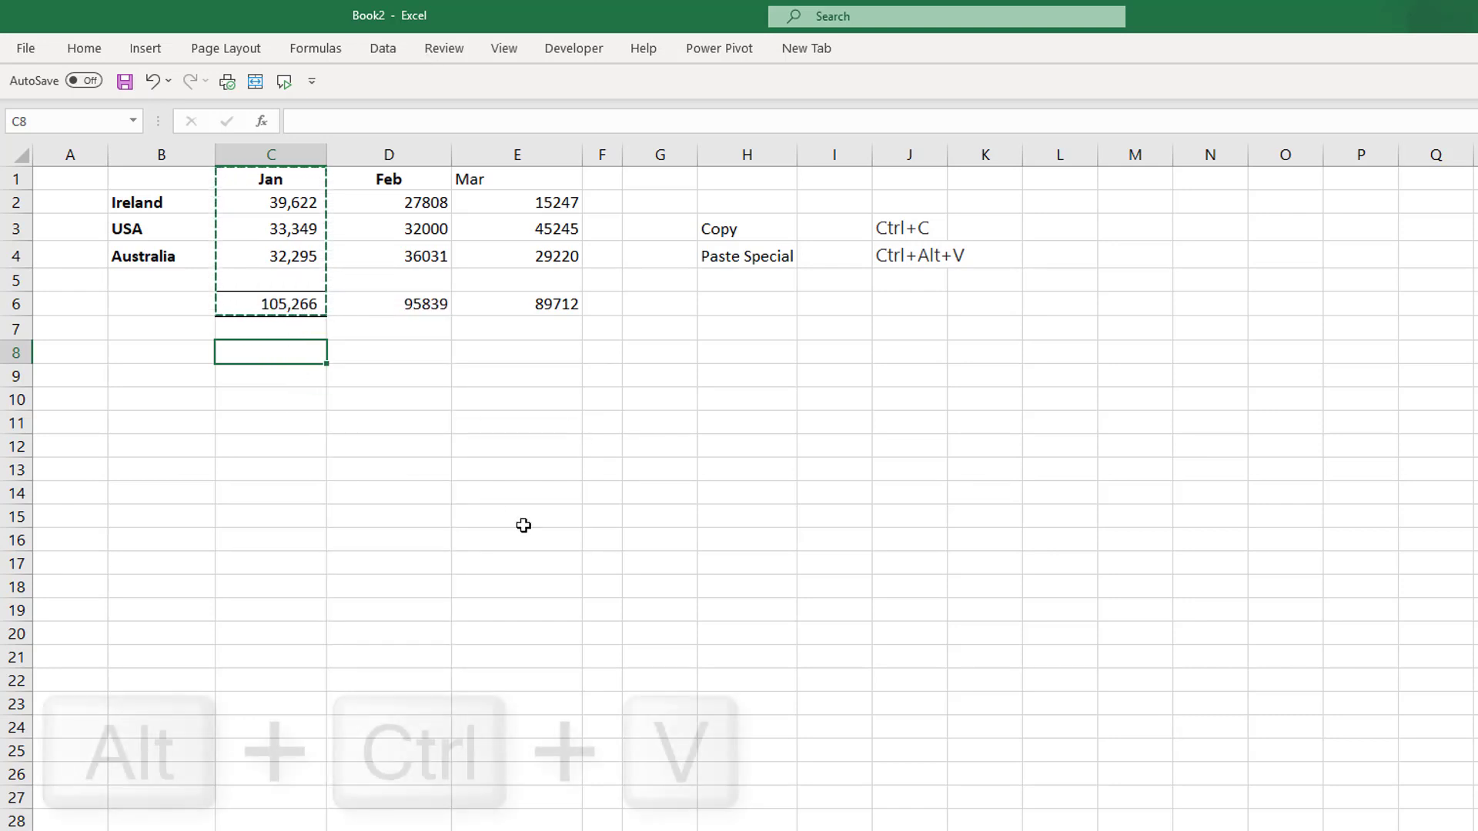
Step: Bring up Paste Special for C8 and move it clear of the H3:J4 notes
{"action": "key", "text": "ctrl+alt+v"}
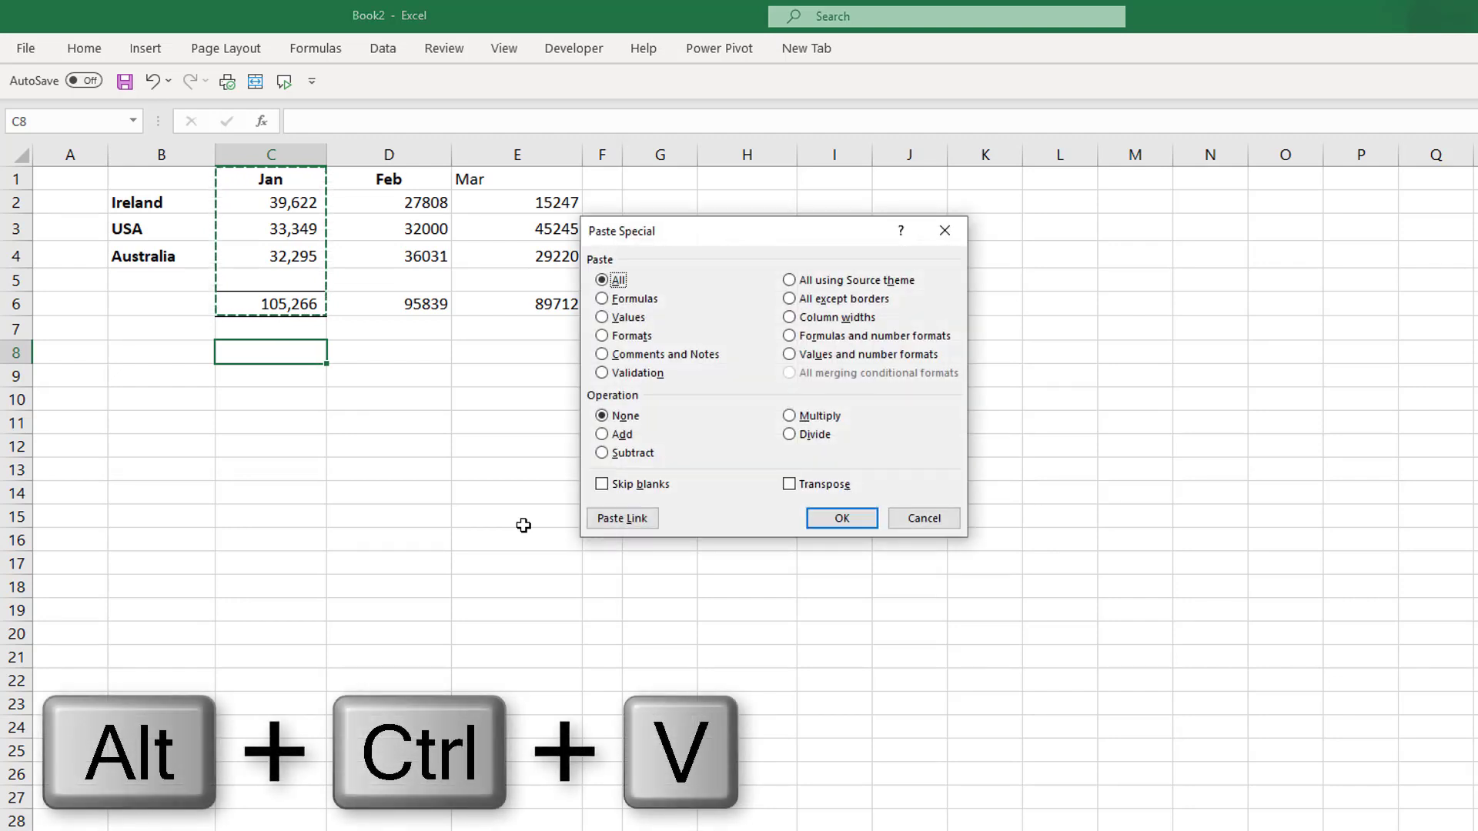
{"action": "left_click_drag", "start_coordinate": [738, 245], "coordinate": [577, 387]}
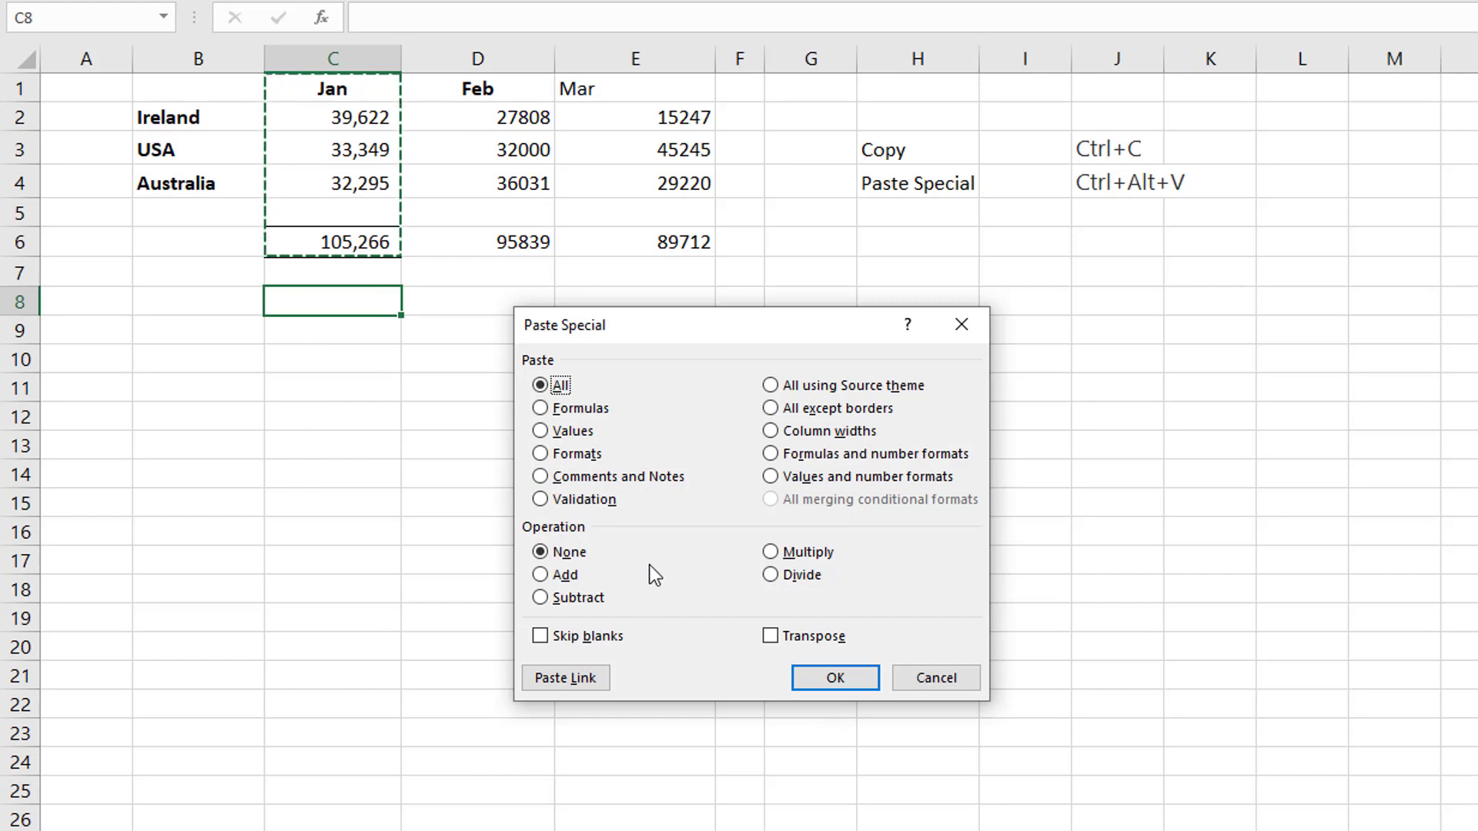
Step: Paste the Jan column into C8:C13 as formulas and check C13's =SUM(C9:C12) total
{"action": "key", "text": "f"}
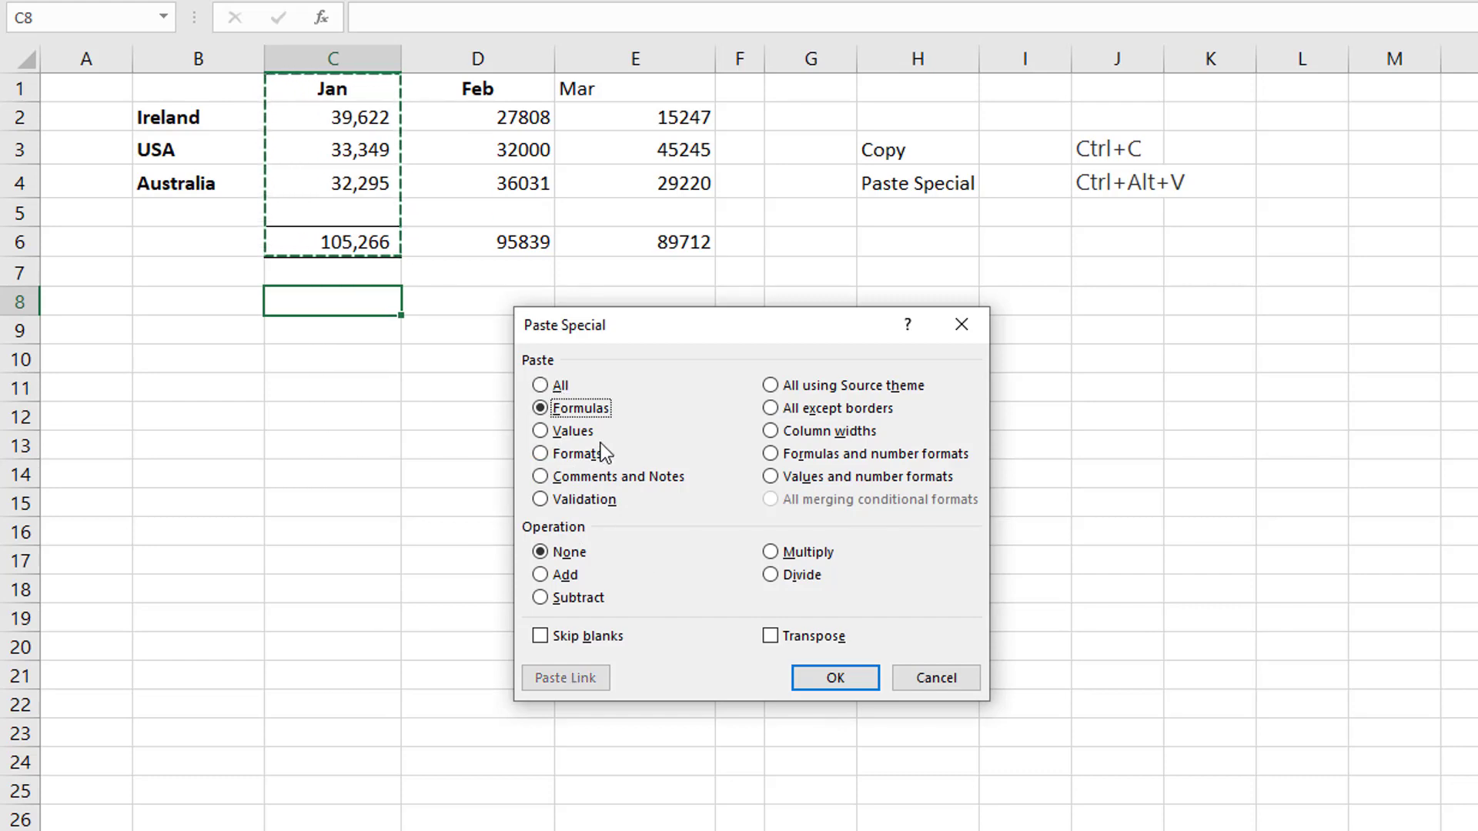
{"action": "left_click", "coordinate": [857, 684]}
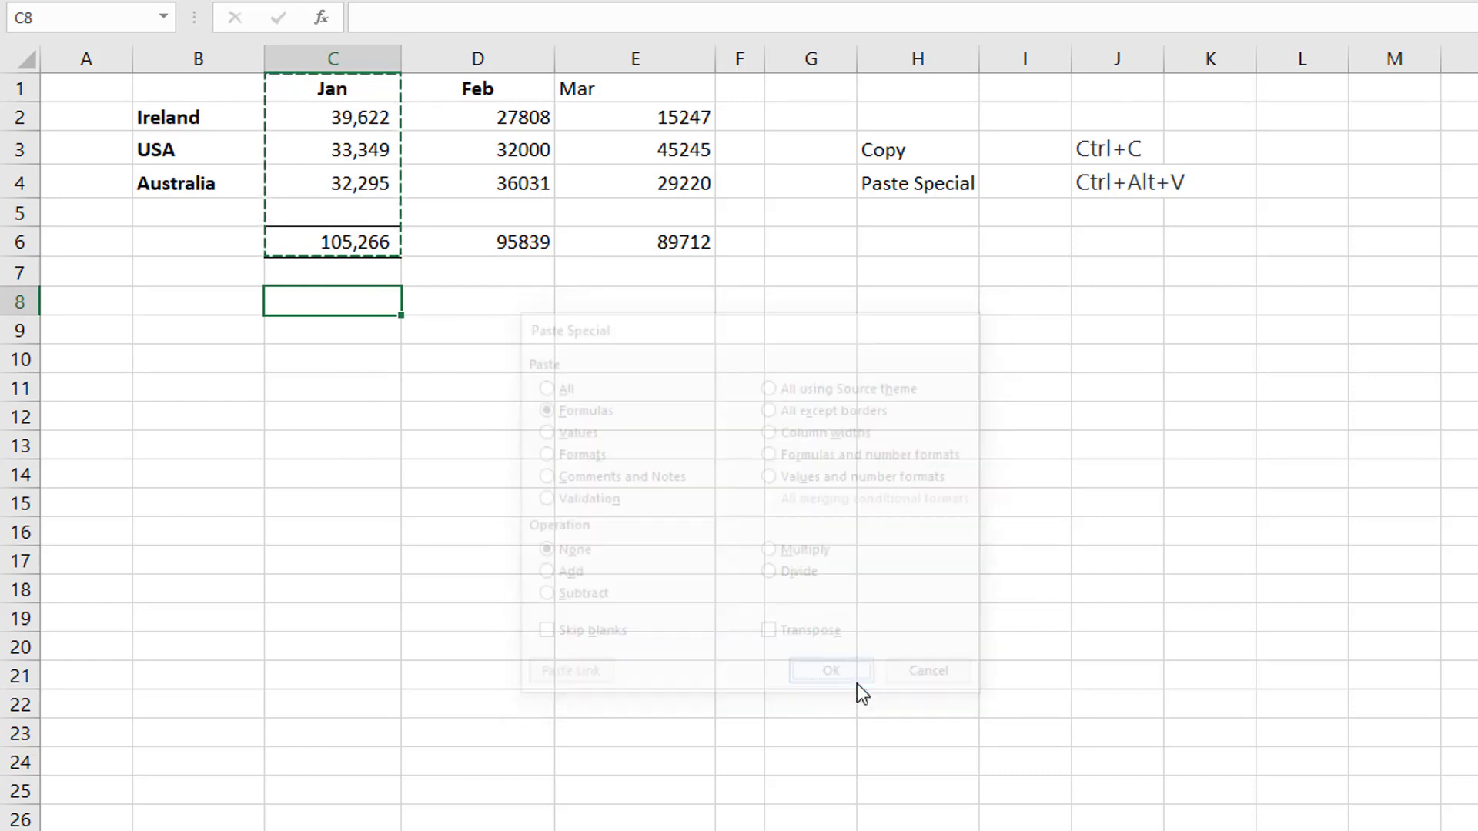
{"action": "left_click", "coordinate": [353, 442]}
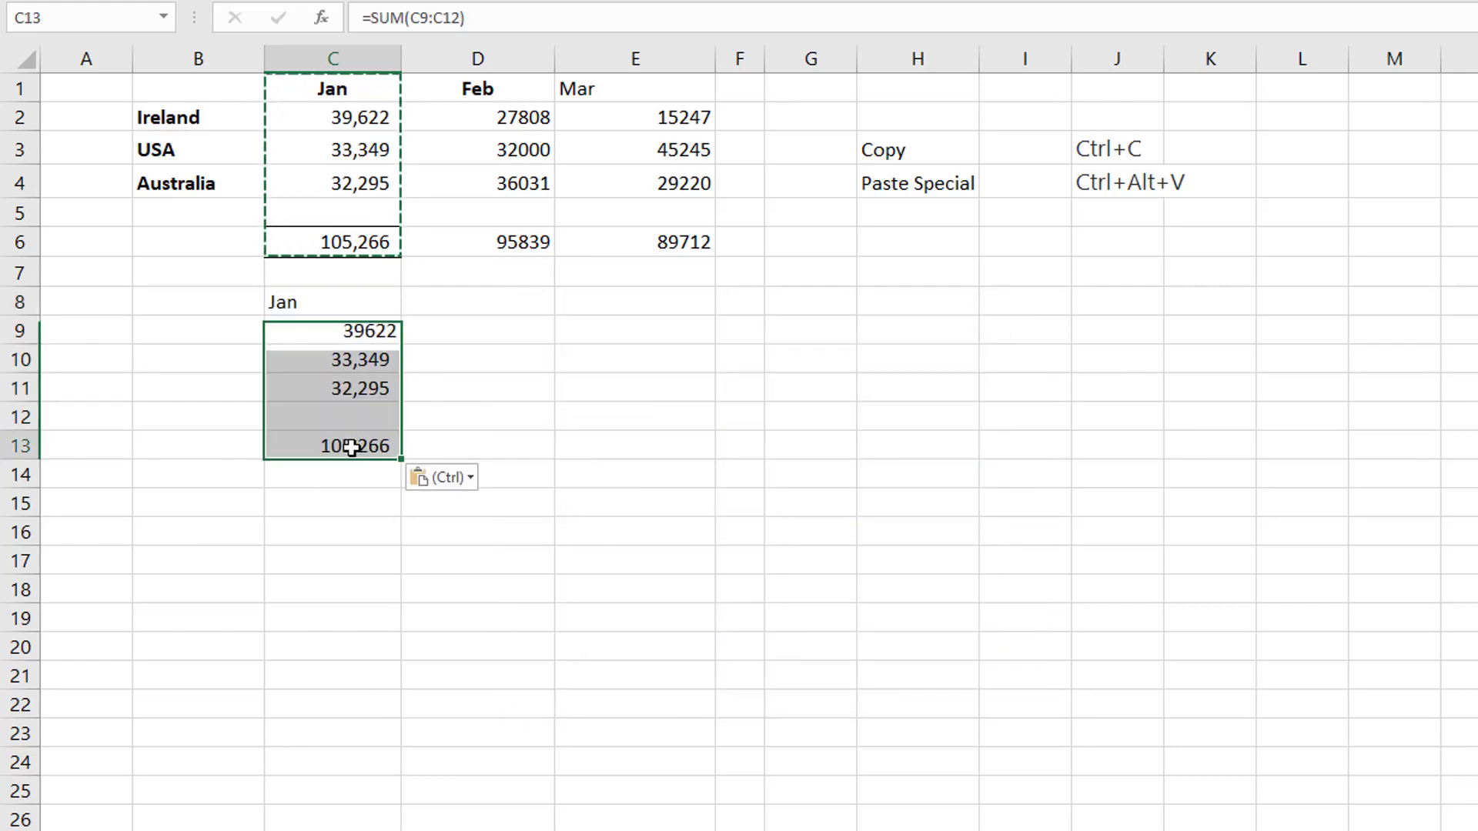
{"action": "left_click", "coordinate": [483, 17]}
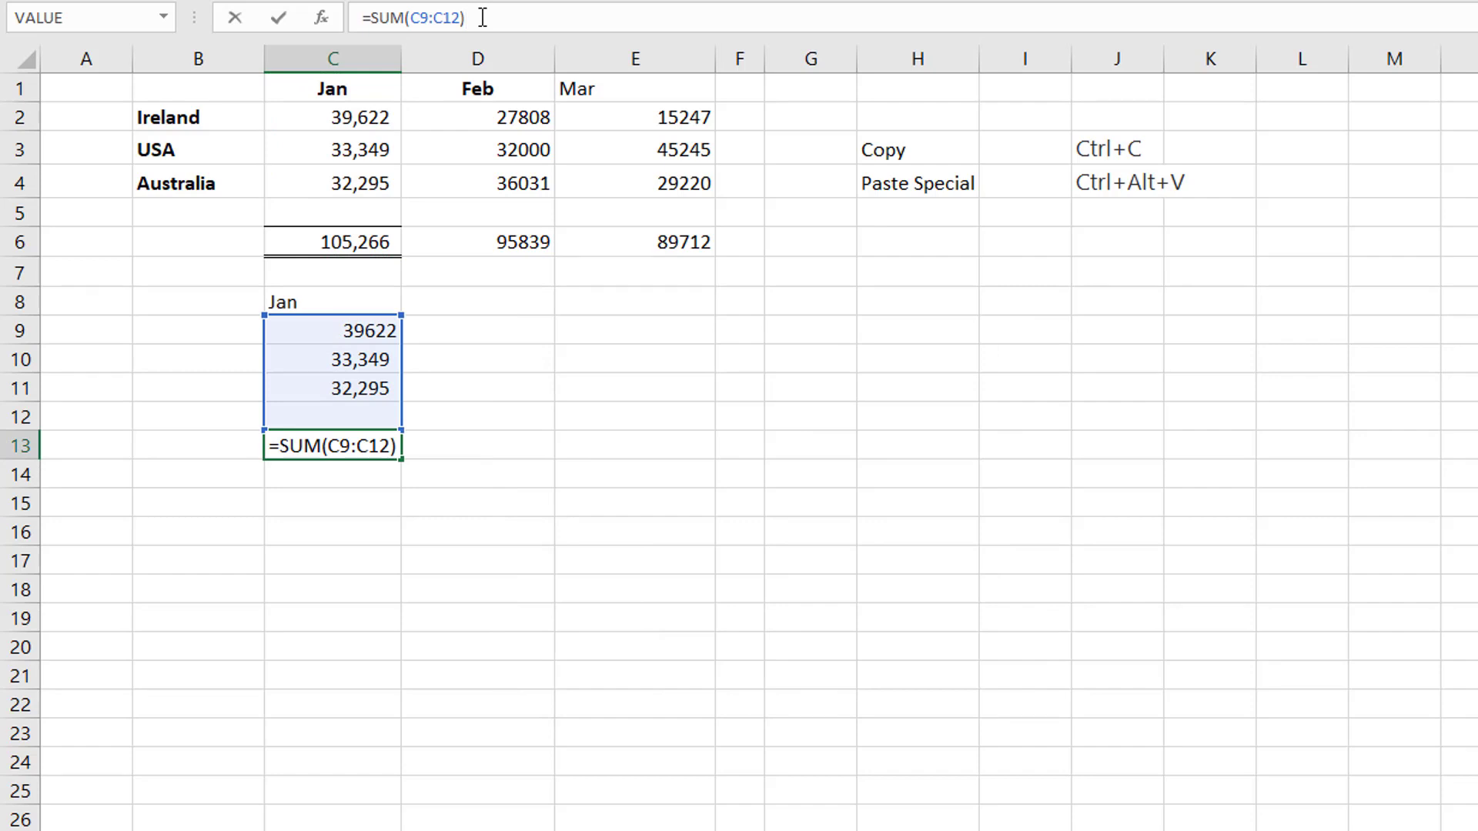
{"action": "key", "text": "Return"}
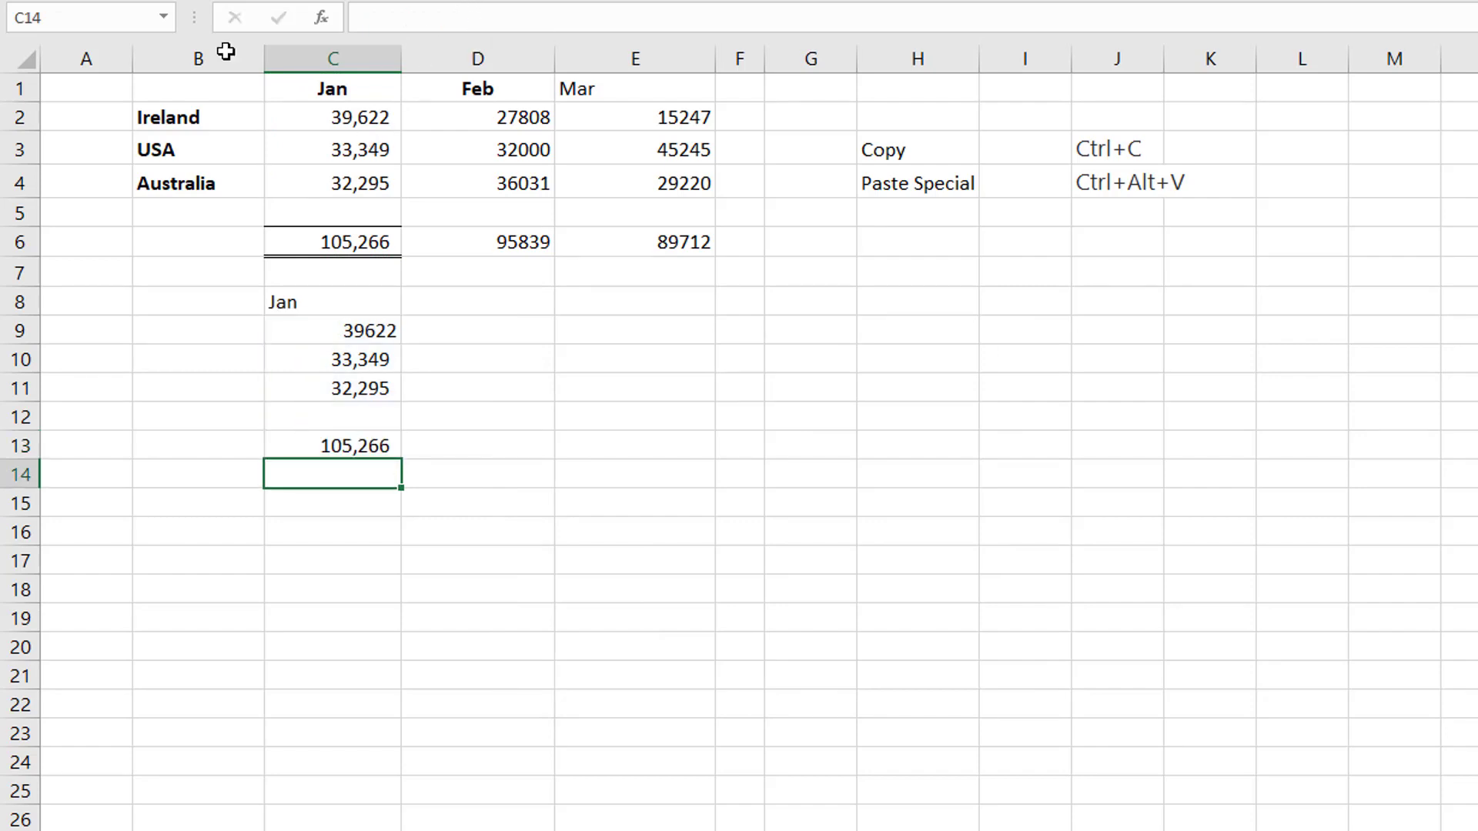
{"action": "key", "text": "Up"}
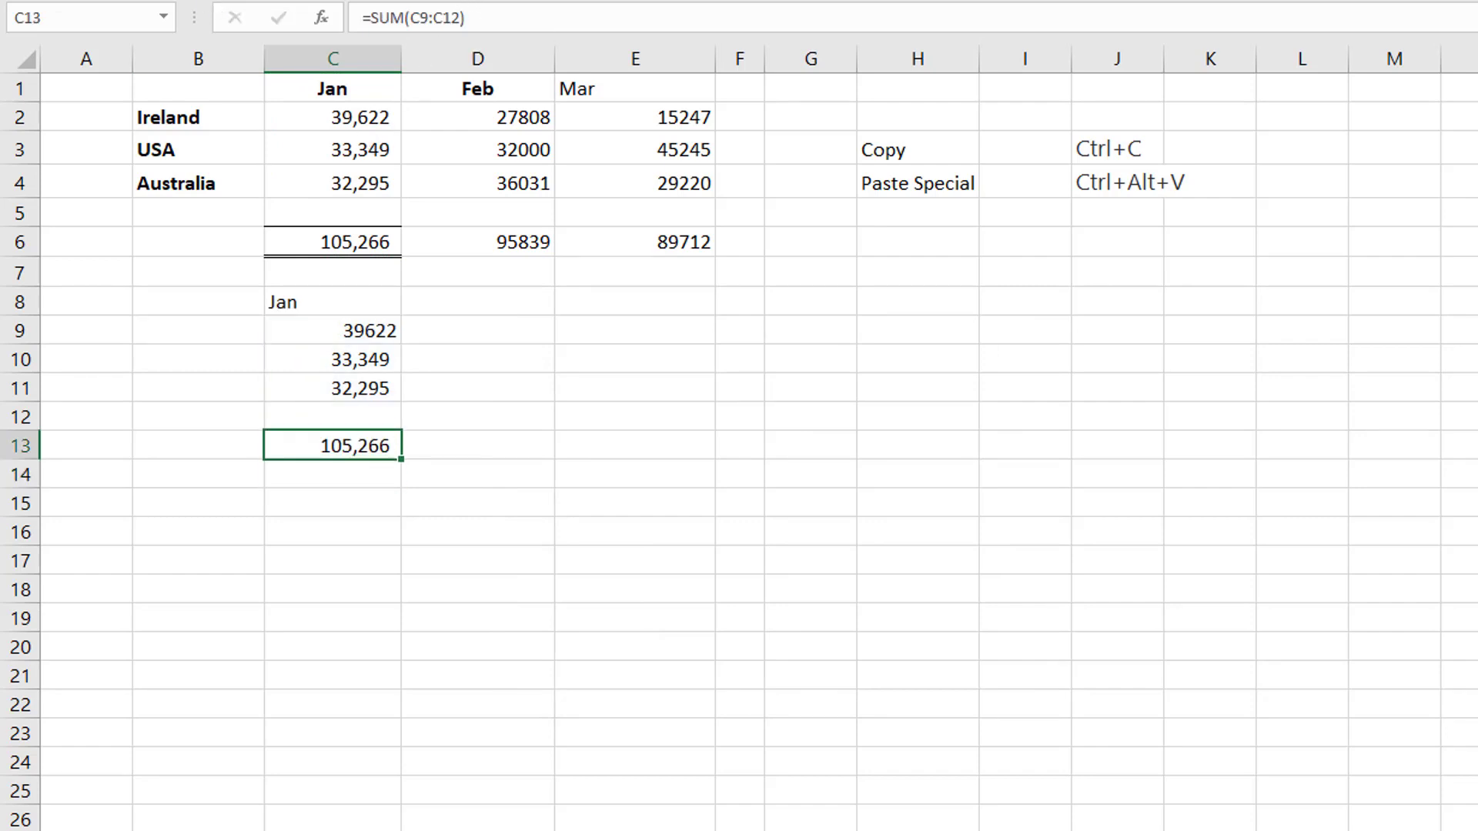
{"action": "left_click_drag", "start_coordinate": [351, 94], "coordinate": [349, 245]}
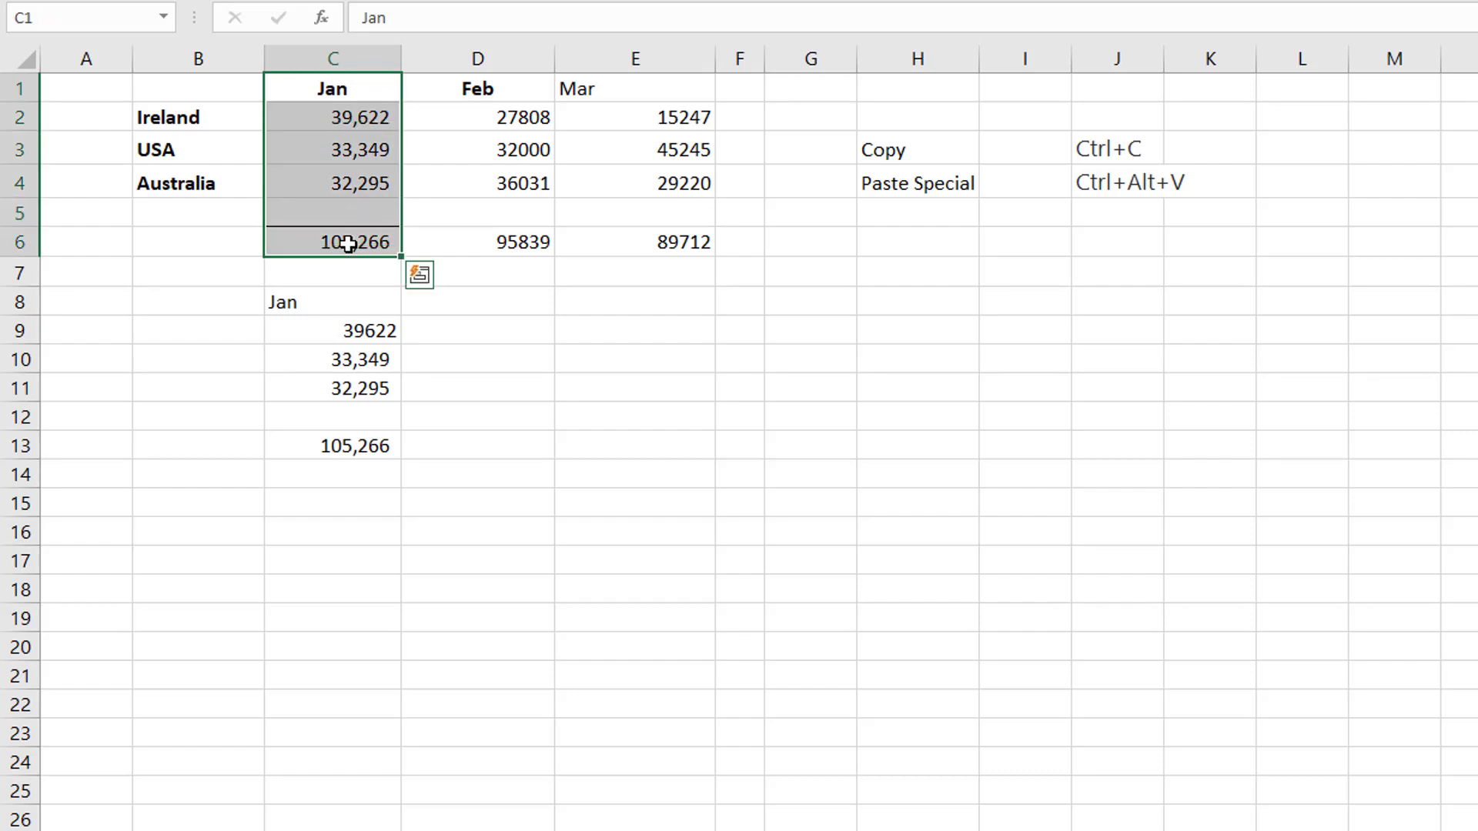
Step: Paste the copied Jan column into C8:C13 as plain values
{"action": "key", "text": "ctrl+c"}
{"action": "left_click", "coordinate": [311, 300]}
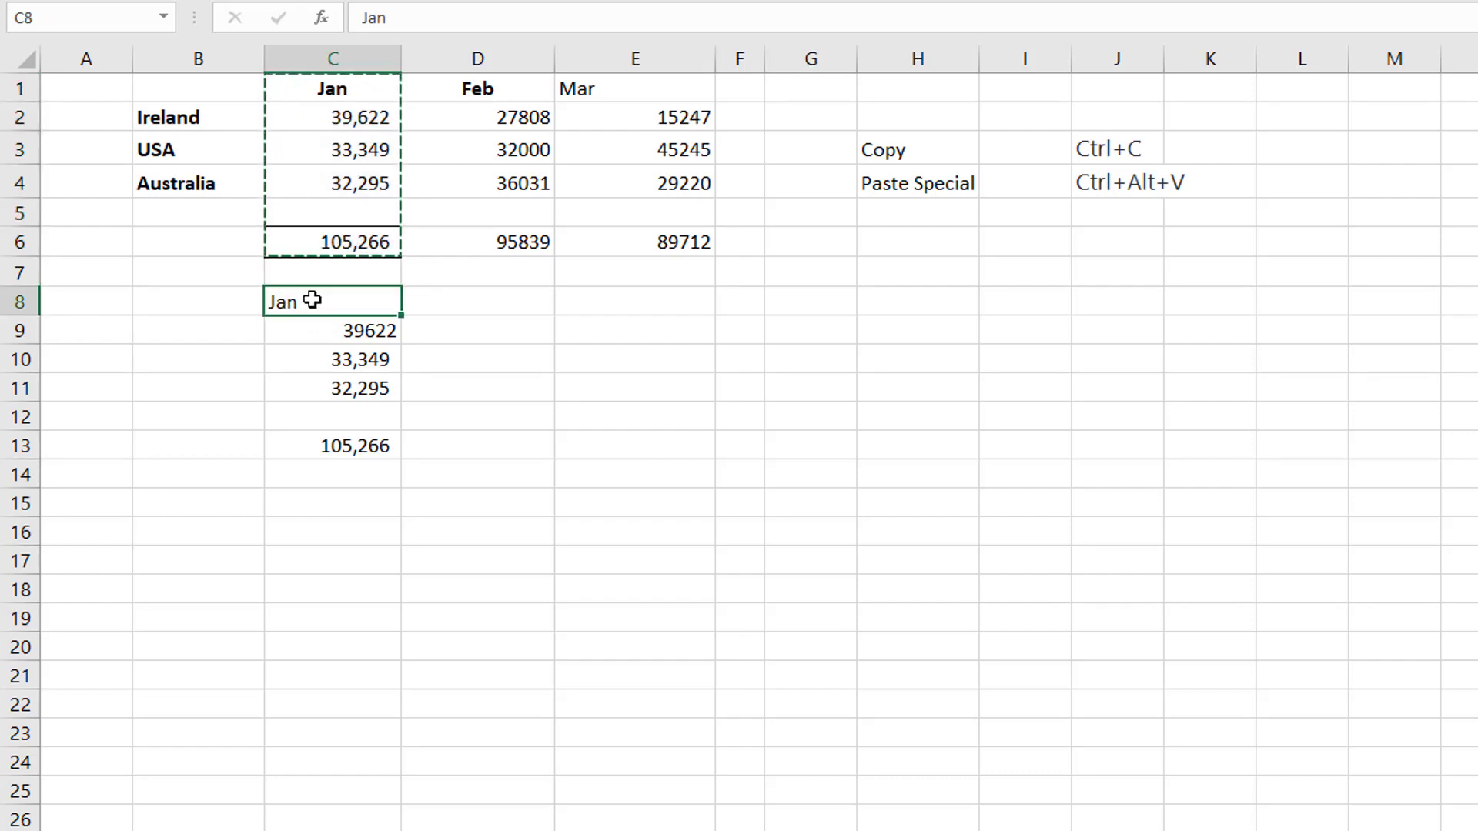
{"action": "key", "text": "ctrl+alt+v"}
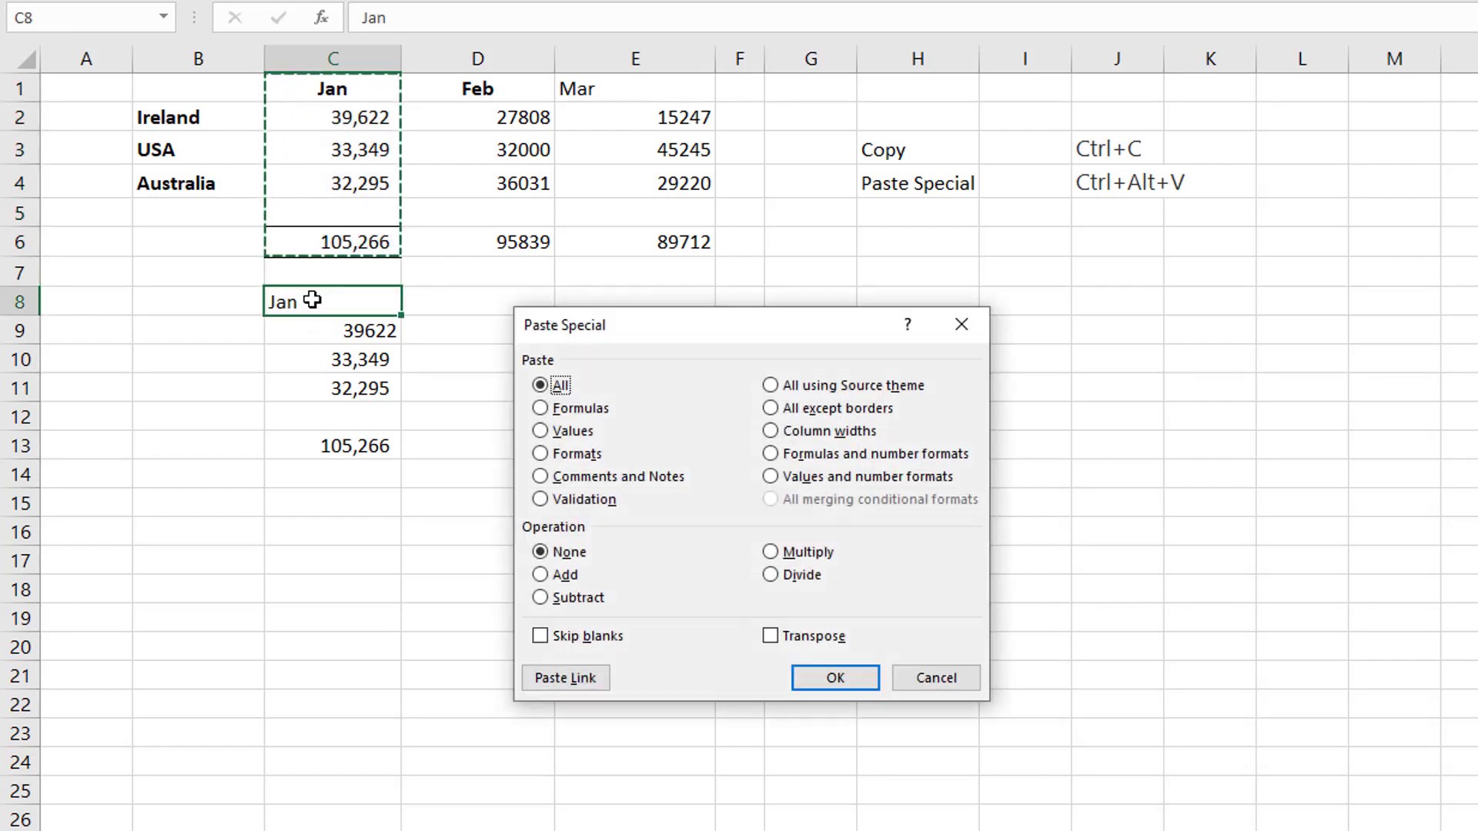
{"action": "left_click", "coordinate": [579, 433]}
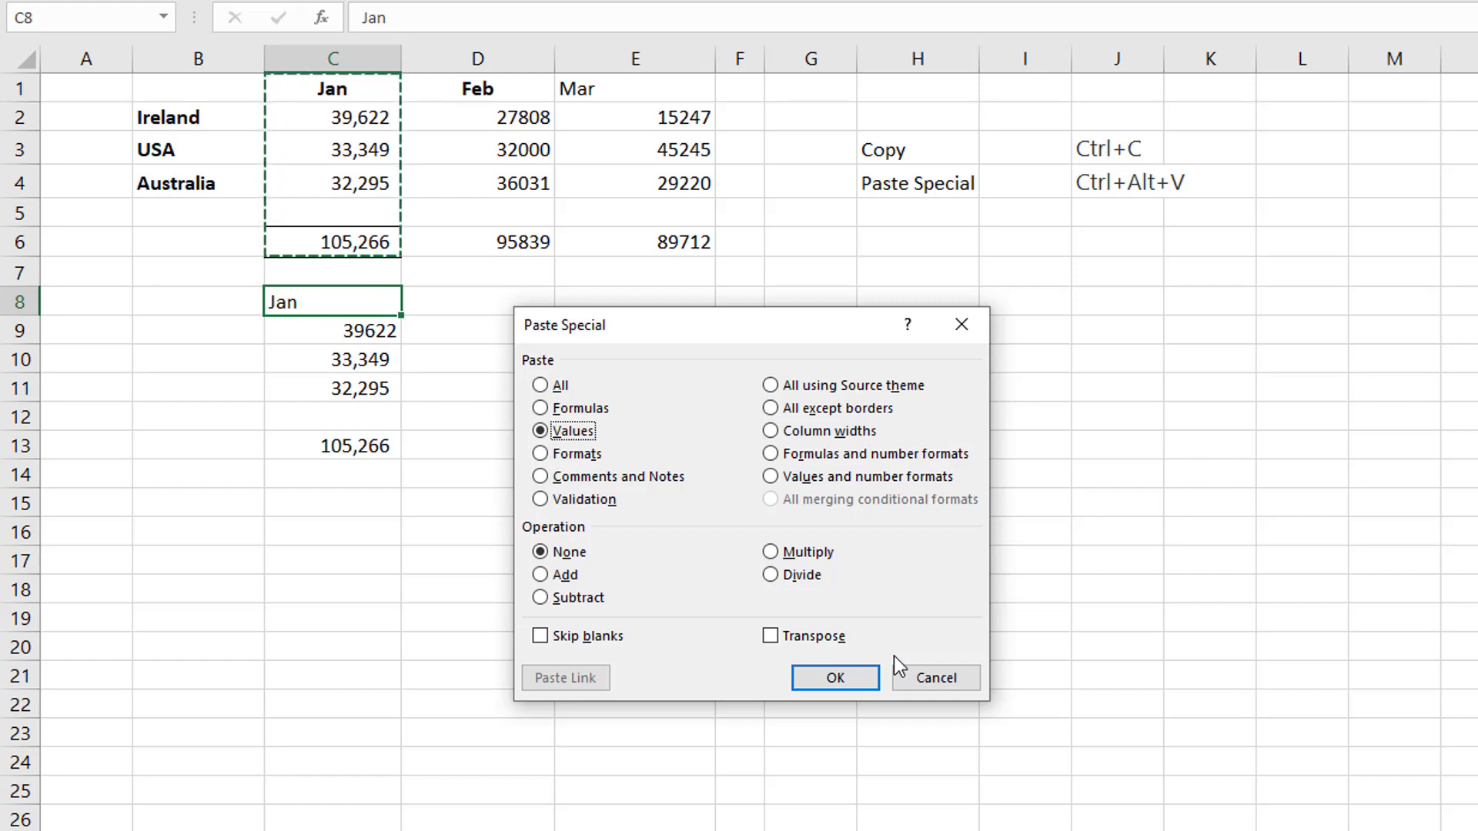
{"action": "left_click", "coordinate": [822, 682]}
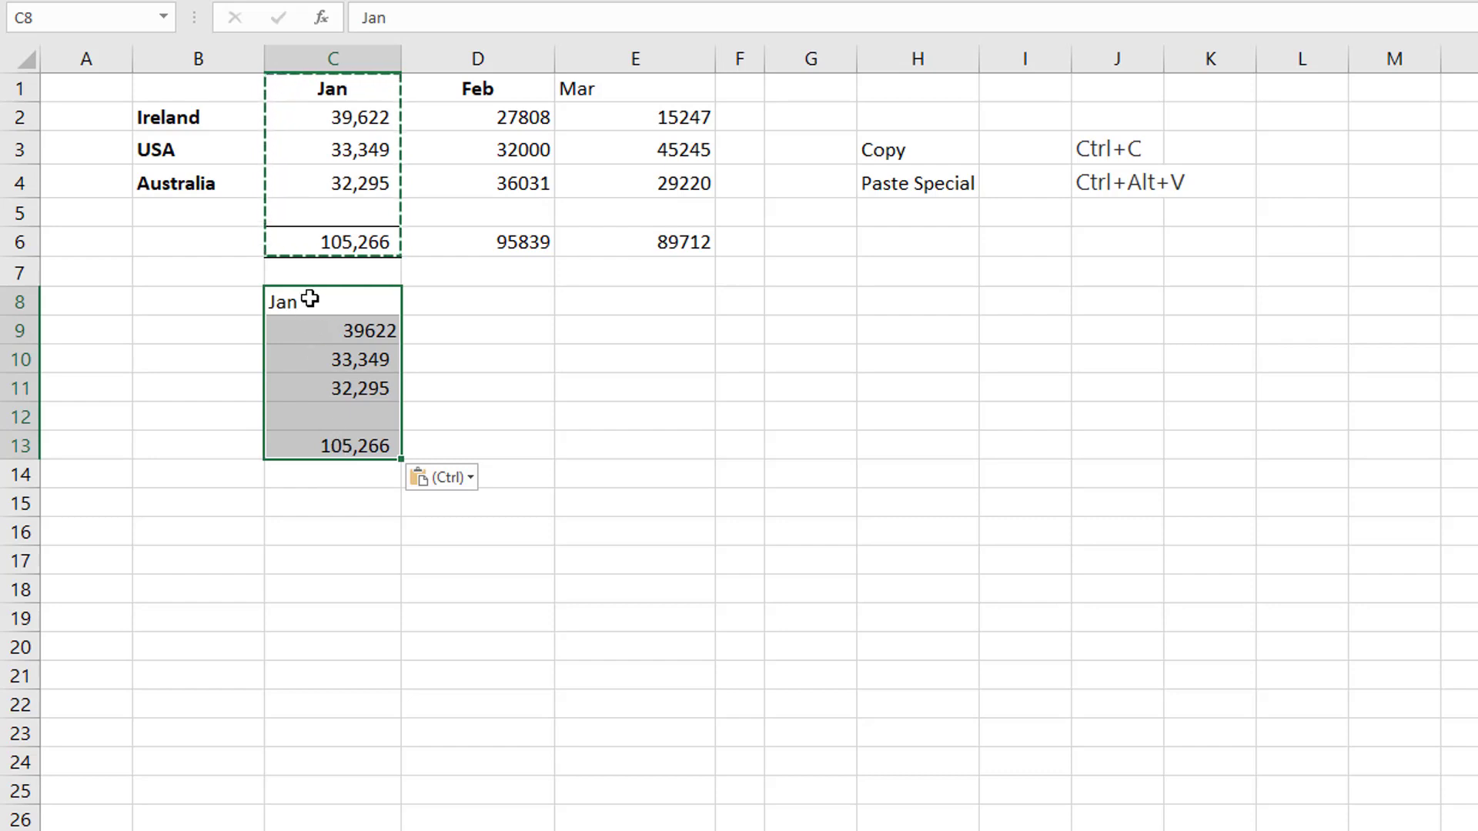
Step: Compare C13's value with C6's formula, then clear C8:C13
{"action": "left_click", "coordinate": [308, 445]}
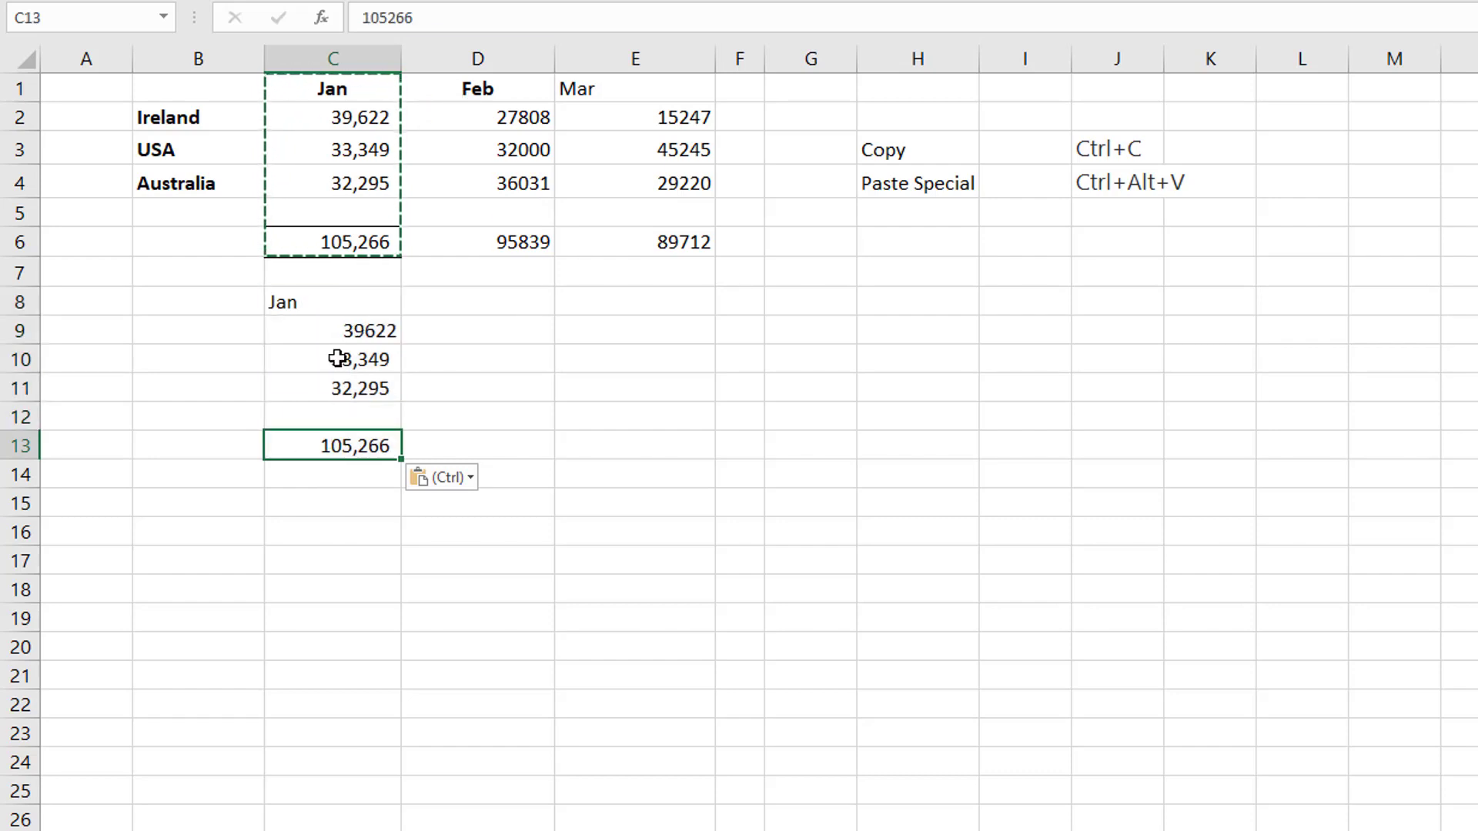
{"action": "left_click", "coordinate": [353, 245]}
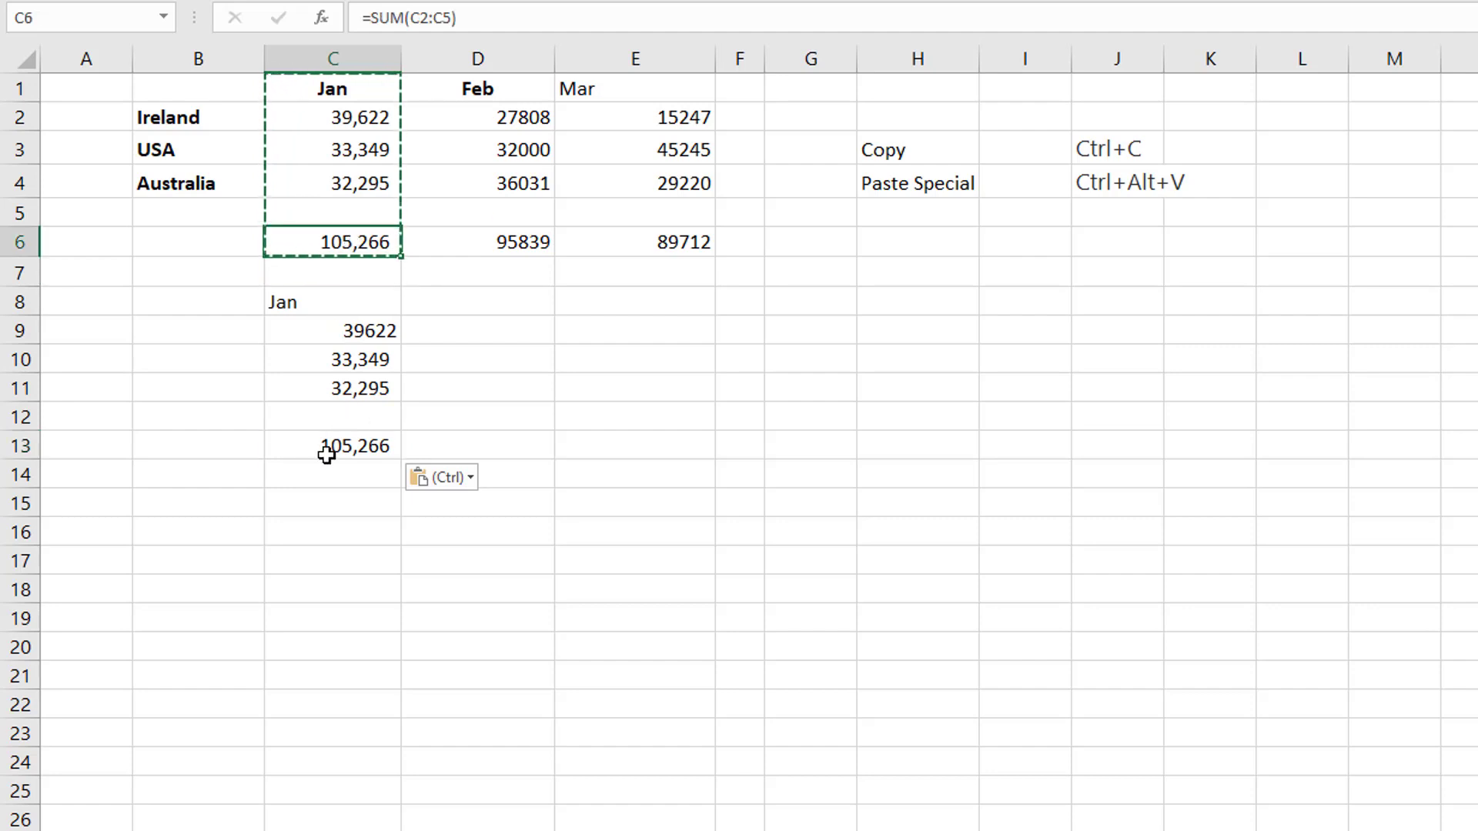
{"action": "left_click_drag", "start_coordinate": [331, 302], "coordinate": [331, 447]}
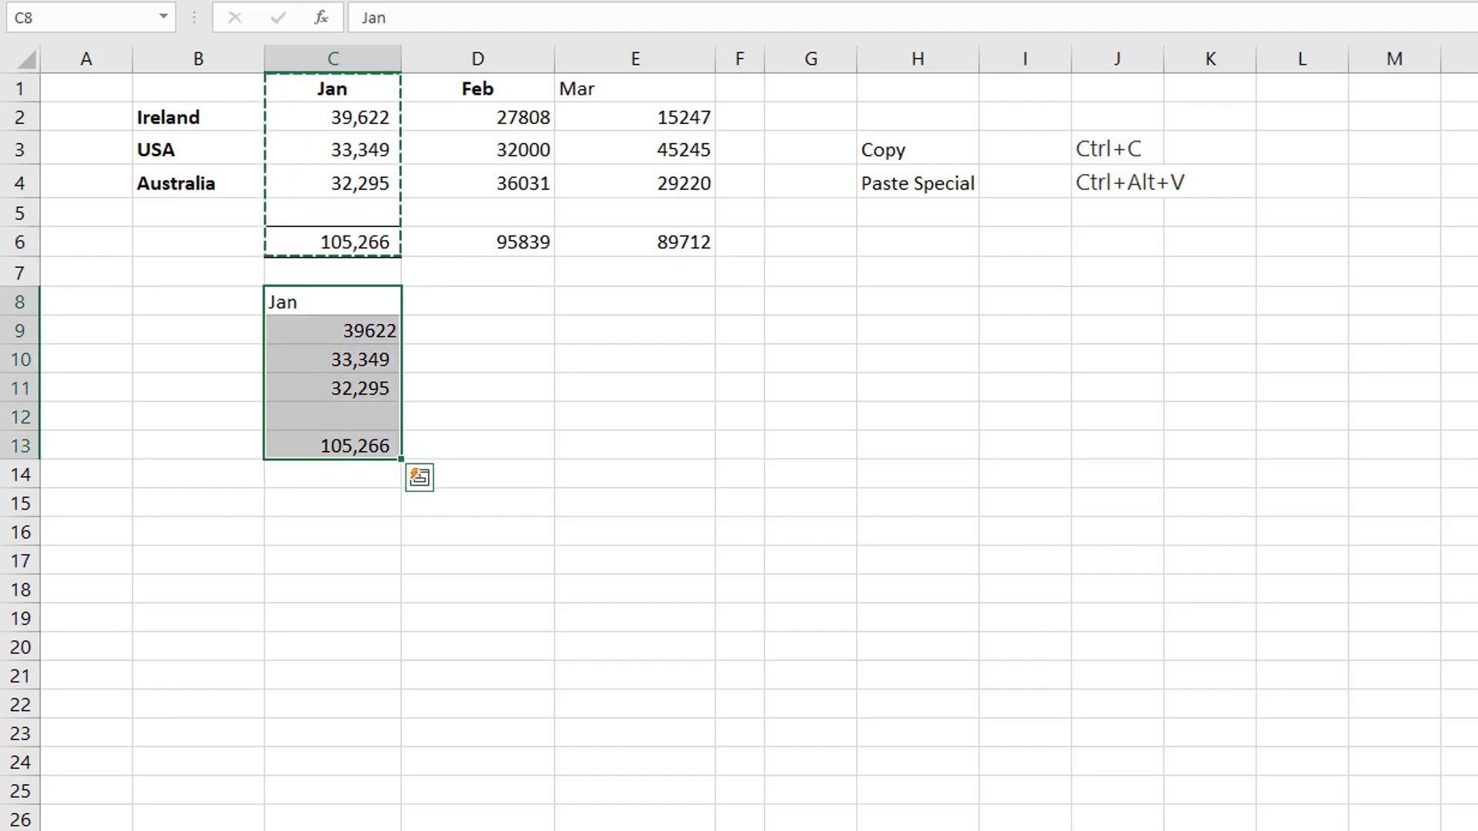
{"action": "key", "text": "Delete"}
{"action": "left_click", "coordinate": [375, 300]}
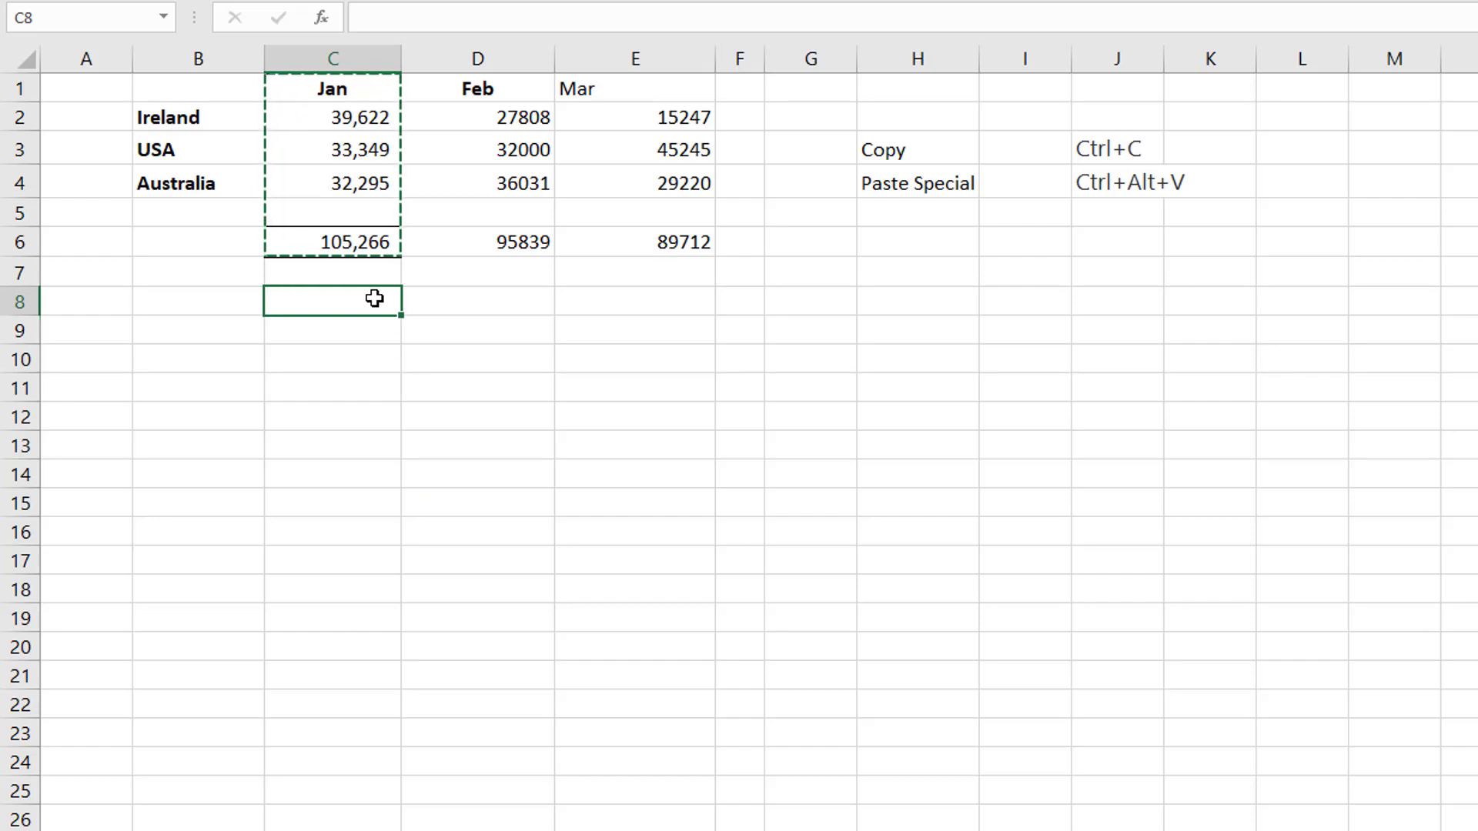
Step: Paste Jan's formats onto D1:E6: bold headers, thousands separators and bordered totals
{"action": "left_click", "coordinate": [470, 92]}
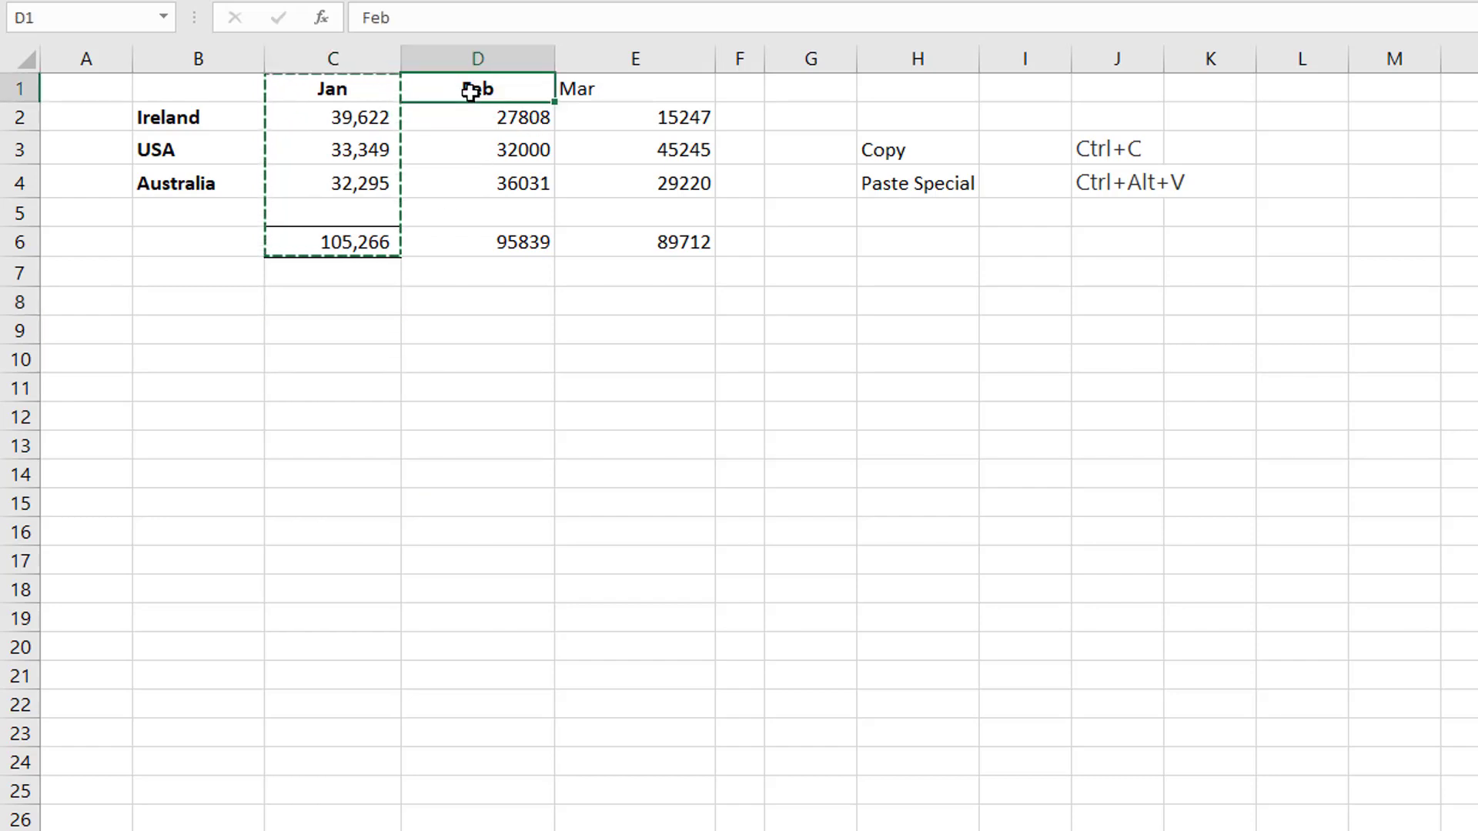
{"action": "mouse_move", "coordinate": [470, 93]}
{"action": "left_mouse_down"}
{"action": "mouse_move", "coordinate": [491, 142]}
{"action": "mouse_move", "coordinate": [621, 238]}
{"action": "mouse_move", "coordinate": [621, 256]}
{"action": "left_mouse_up"}
{"action": "key", "text": "ctrl+alt+v"}
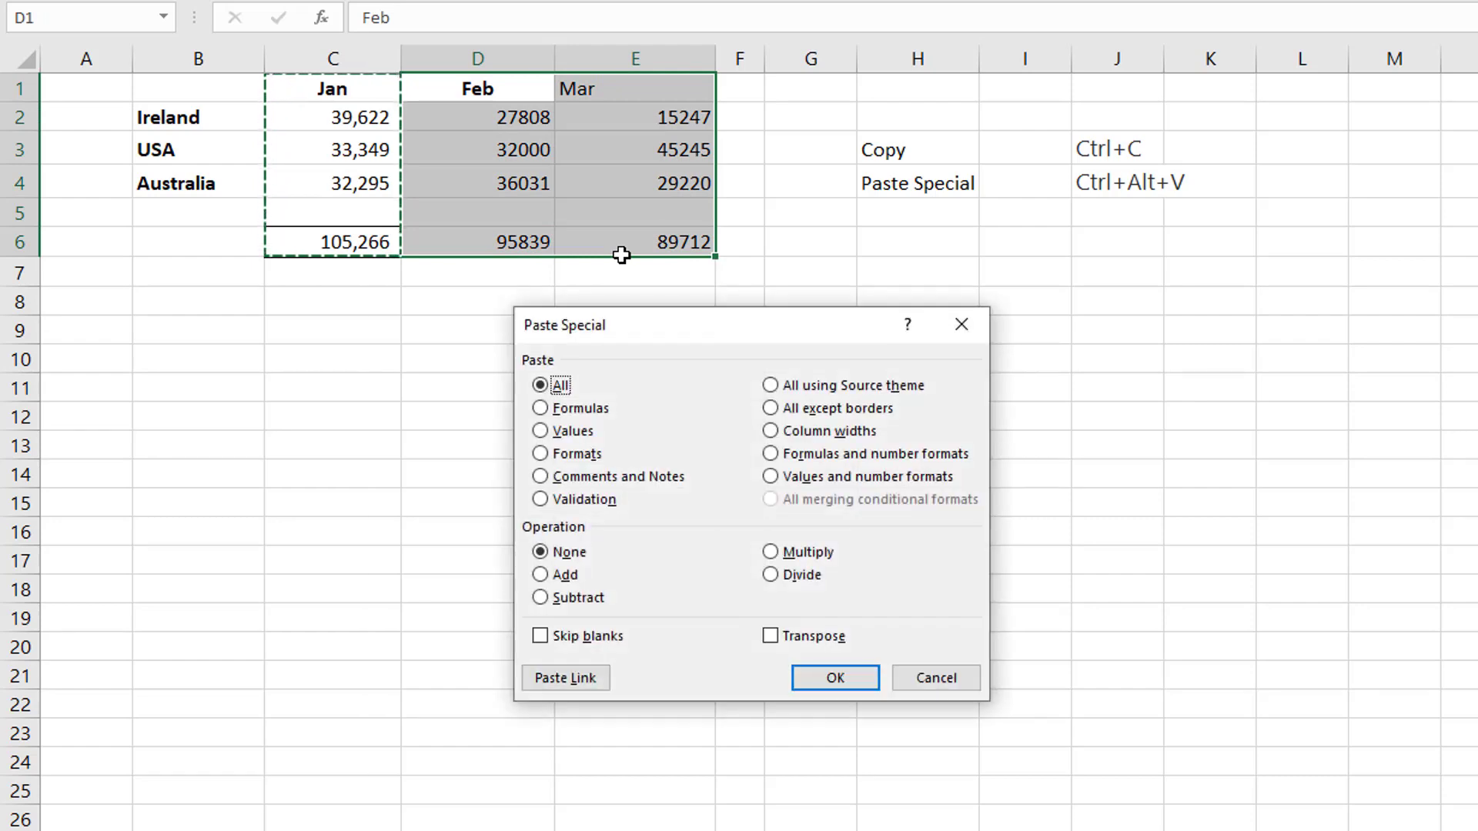
{"action": "left_click", "coordinate": [582, 457]}
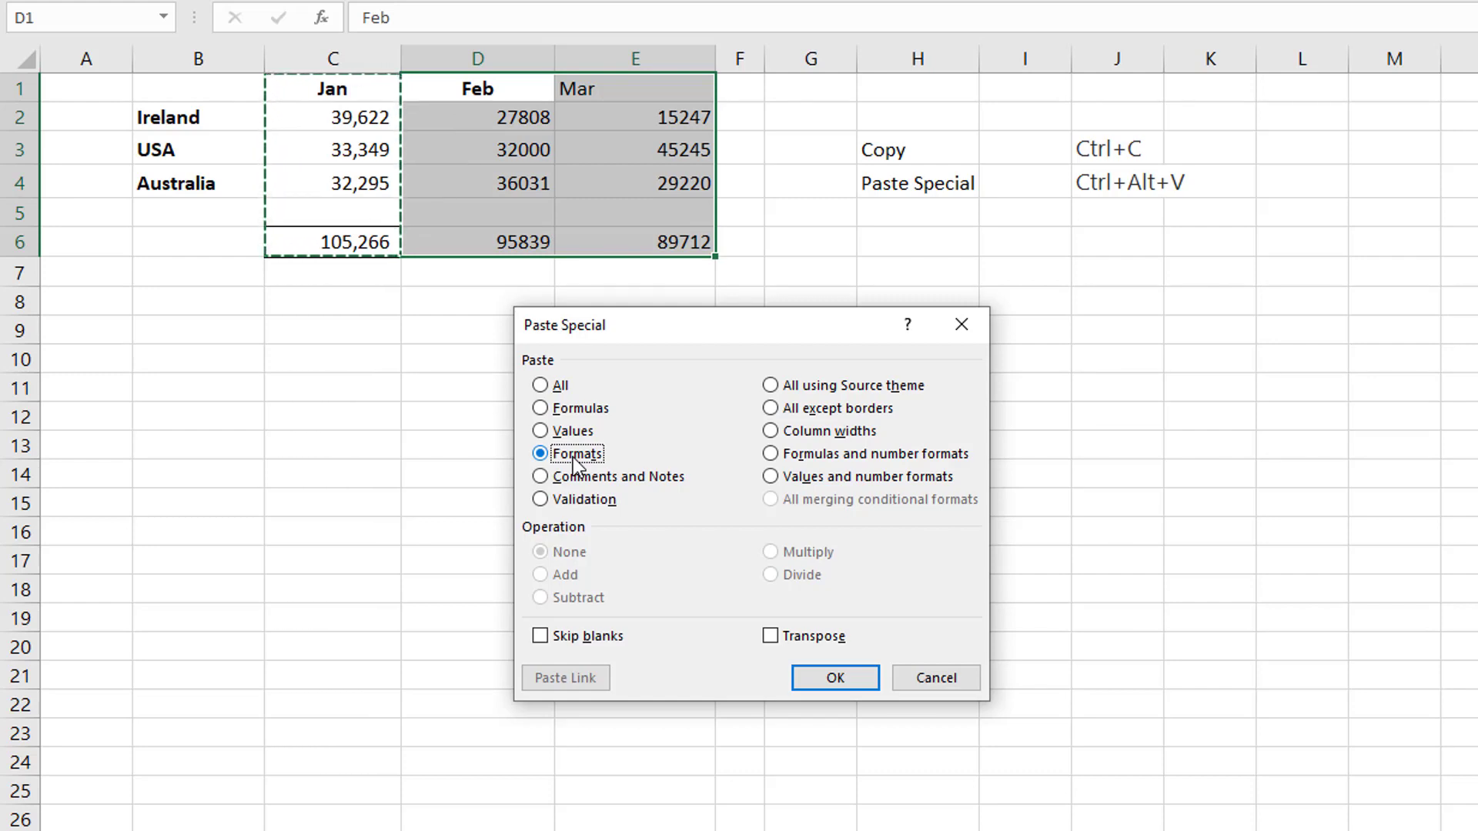
{"action": "key", "text": "Return"}
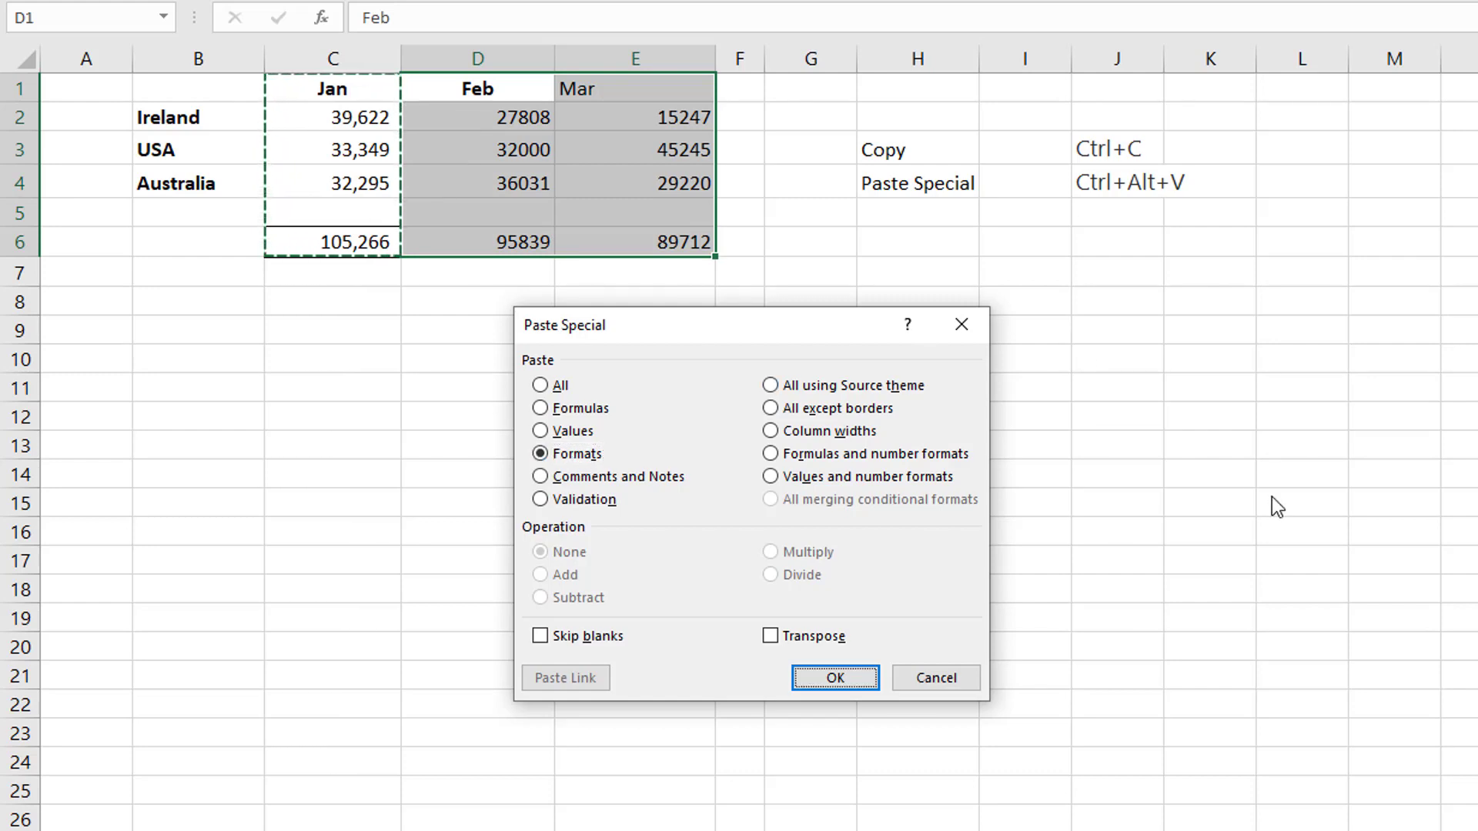
{"action": "left_click", "coordinate": [451, 328]}
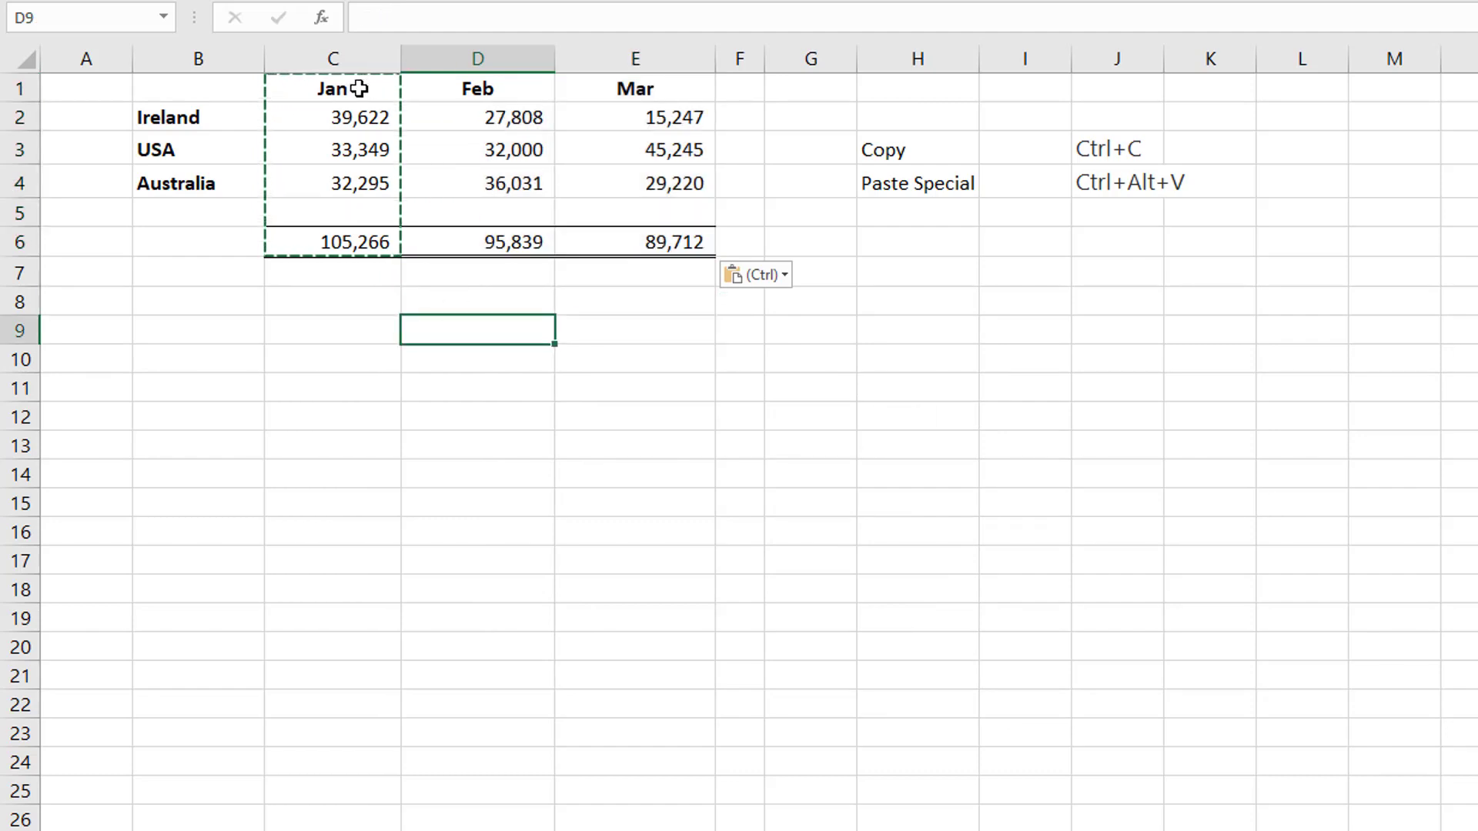
Step: Paste the Jan column transposed into C9:H9 as formulas and number formats
{"action": "left_click_drag", "start_coordinate": [359, 89], "coordinate": [334, 245]}
{"action": "left_click", "coordinate": [312, 328]}
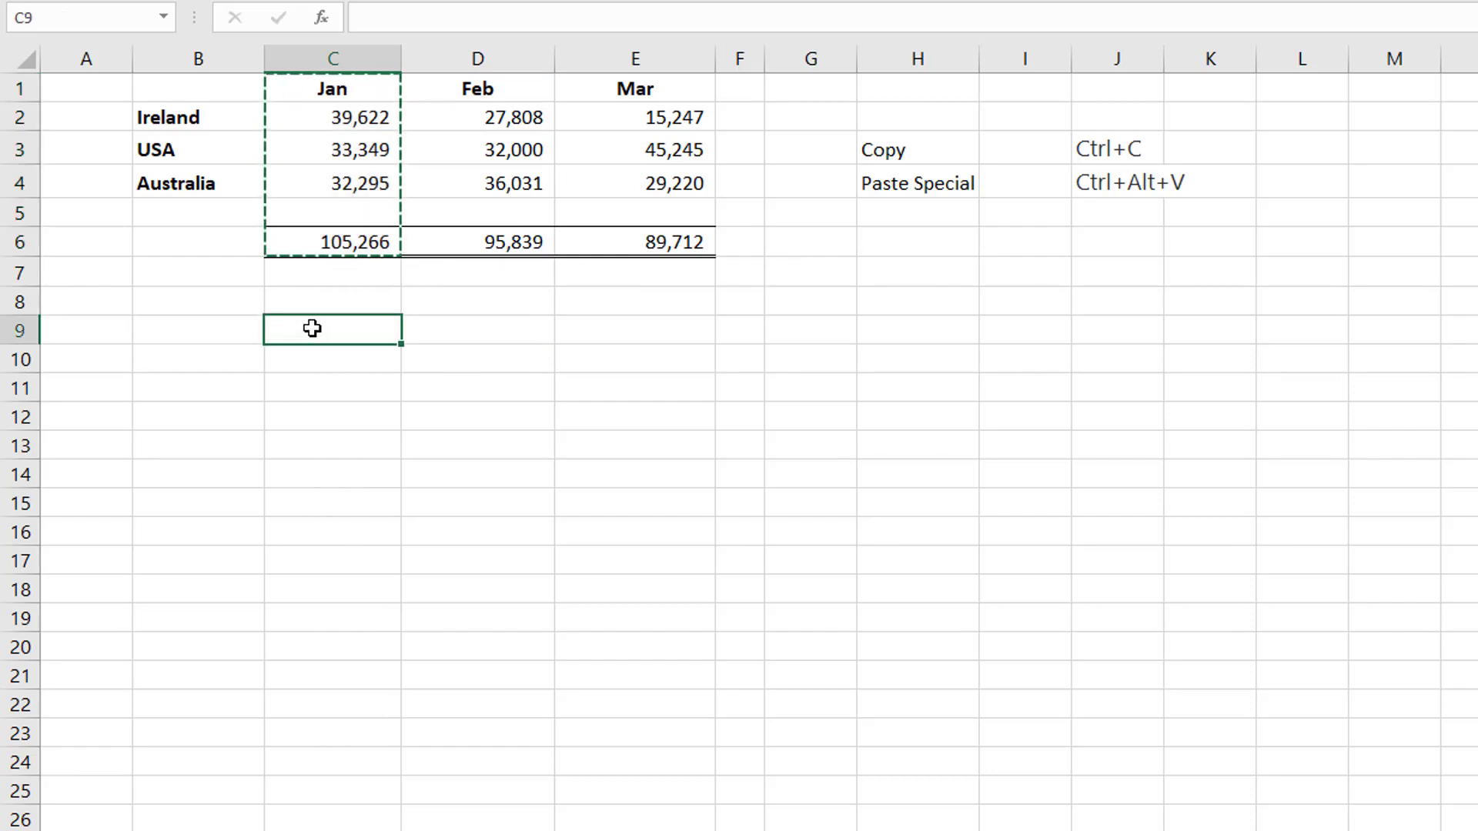
{"action": "key", "text": "ctrl+alt+v"}
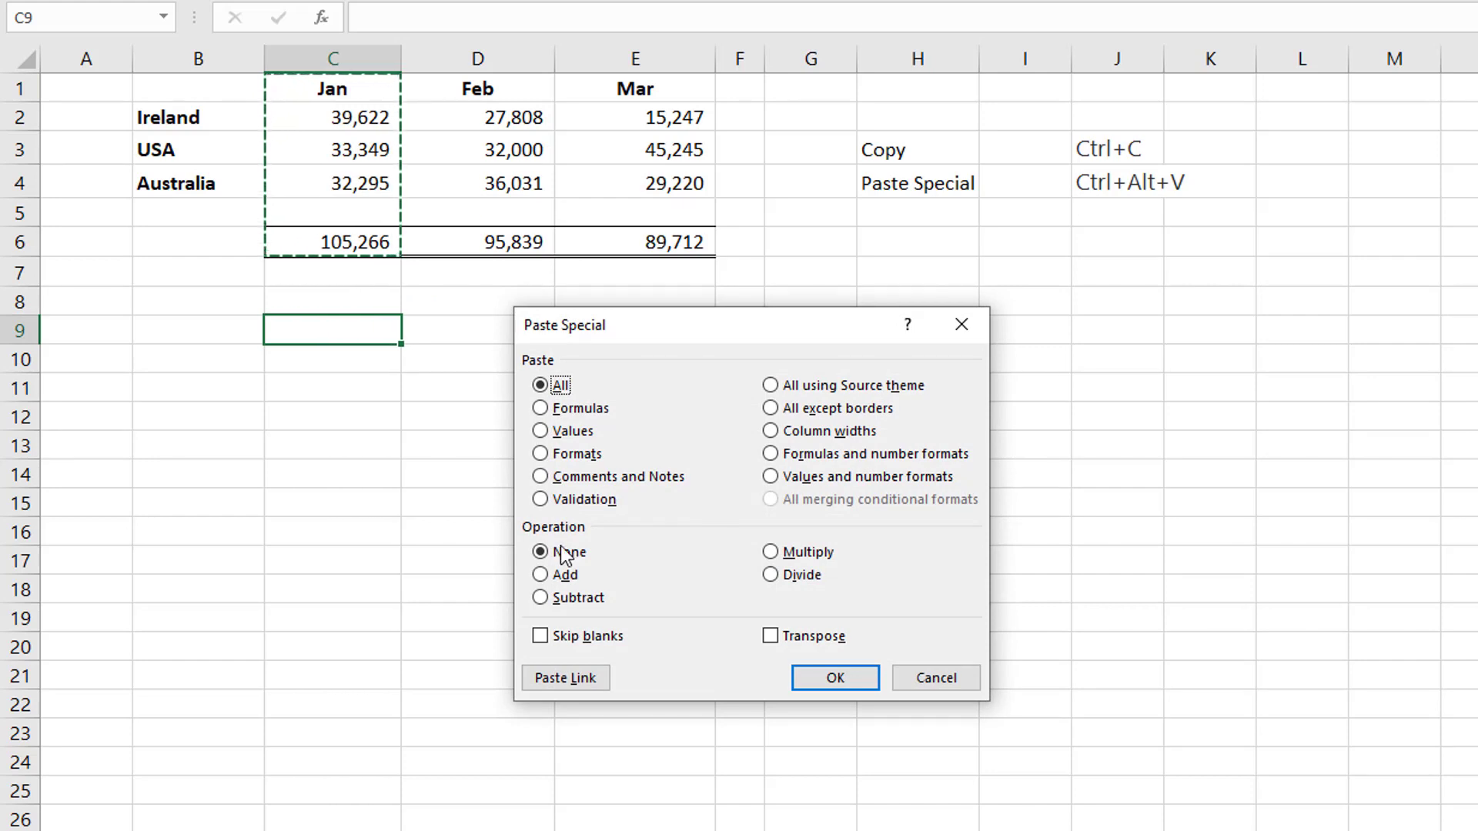
{"action": "left_click", "coordinate": [770, 636]}
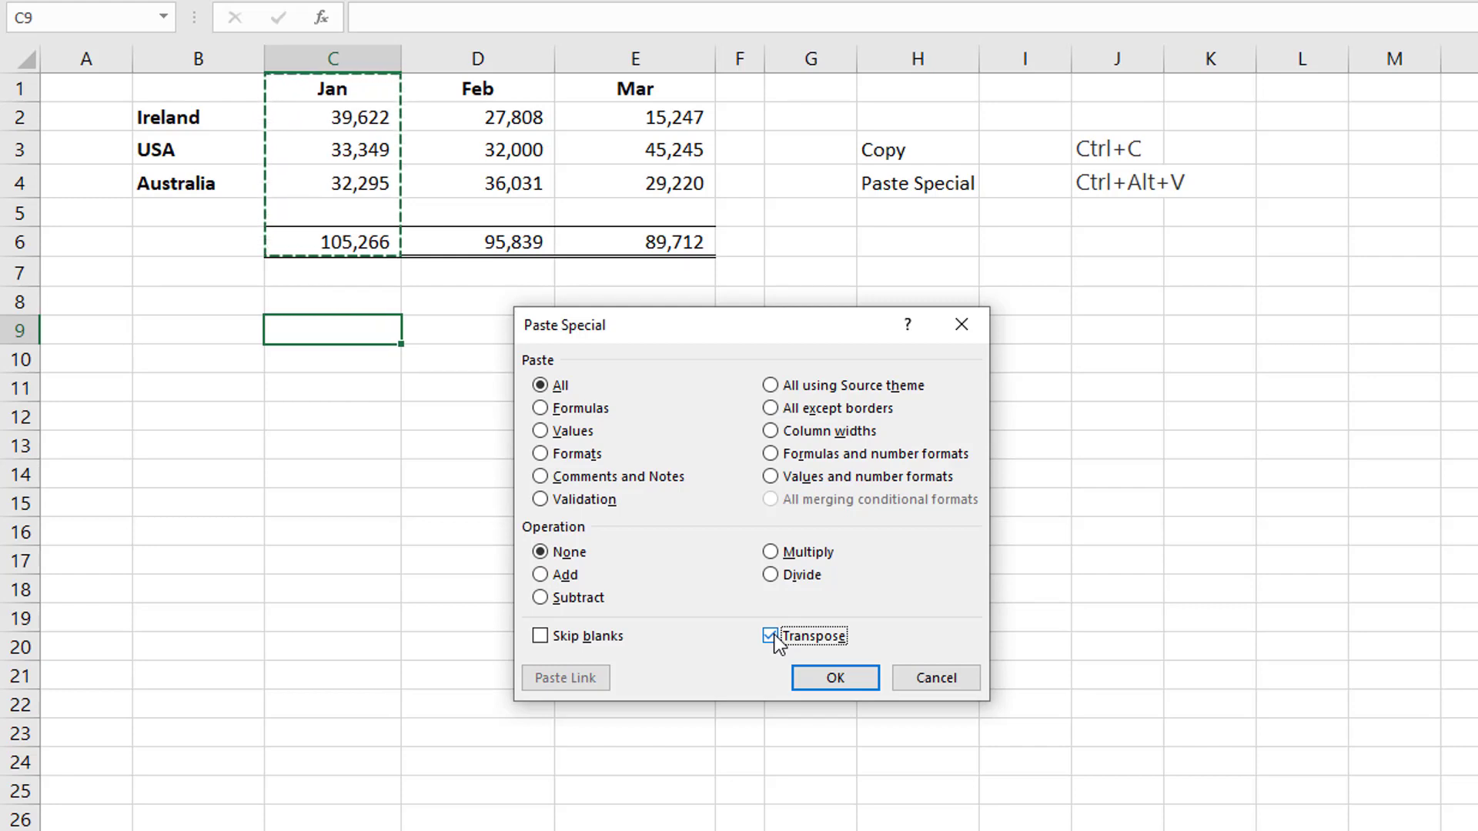
{"action": "key", "text": "v"}
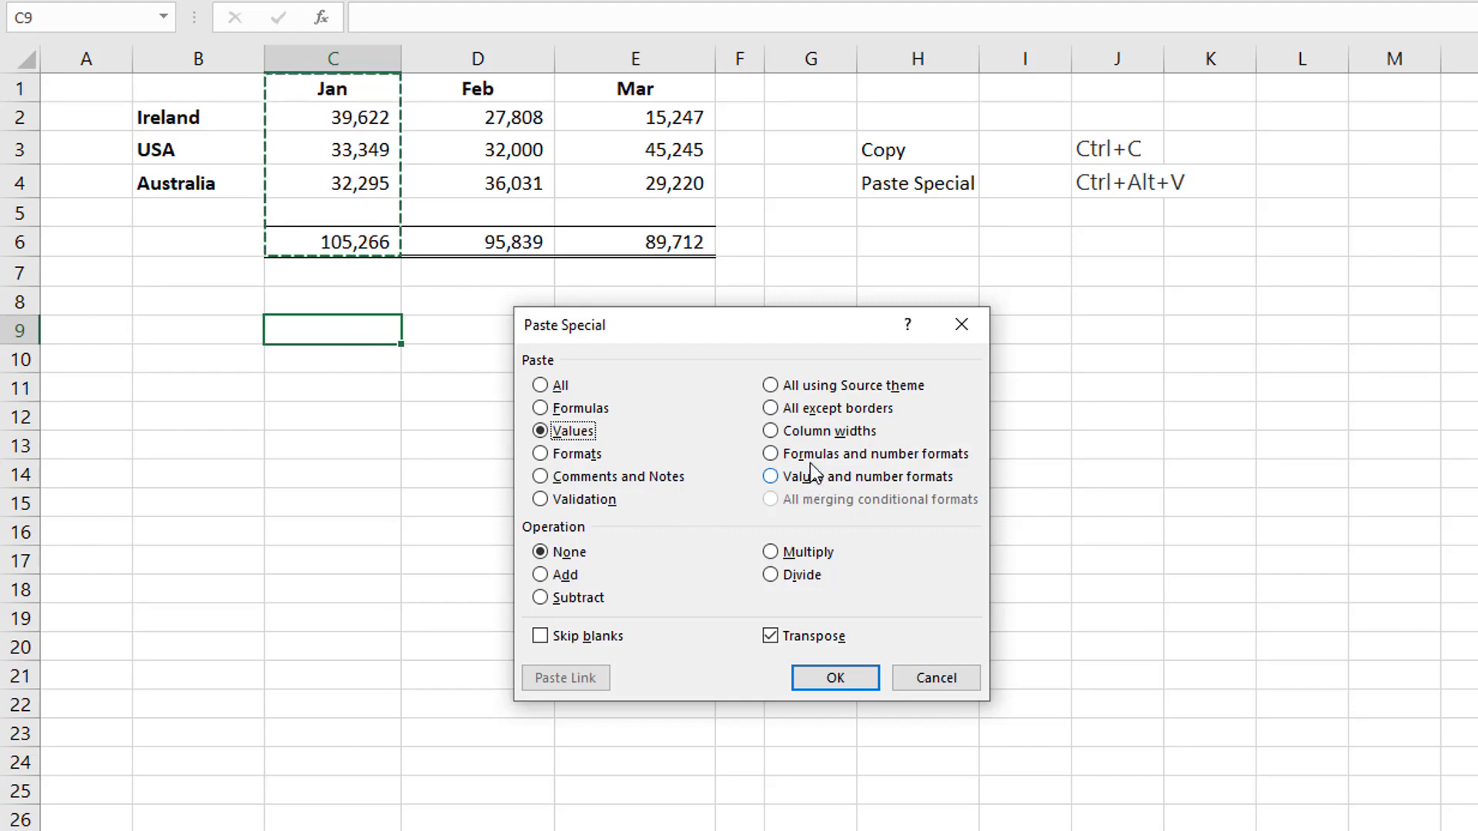
{"action": "key", "text": "r"}
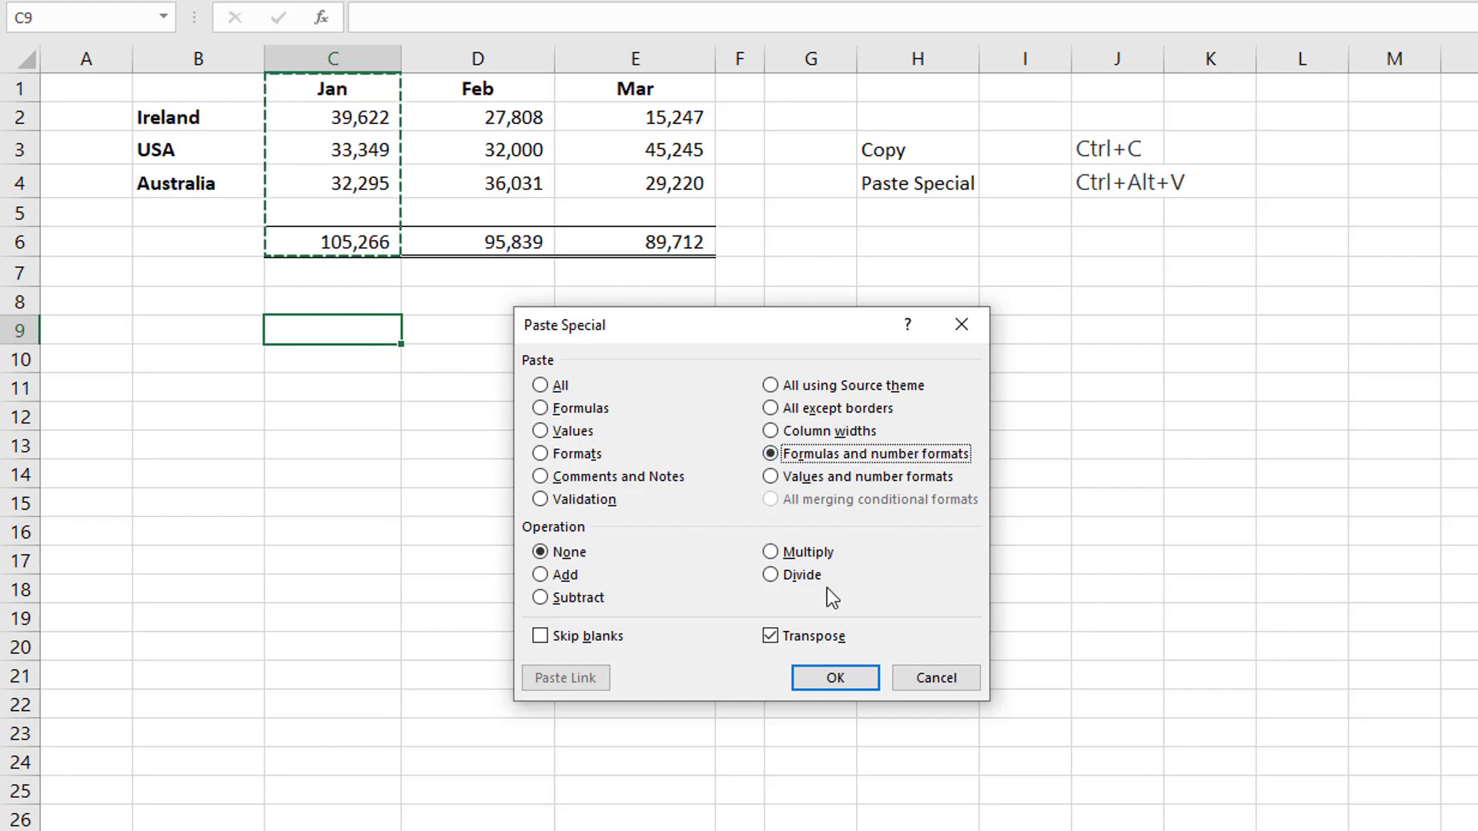
{"action": "left_click", "coordinate": [847, 682]}
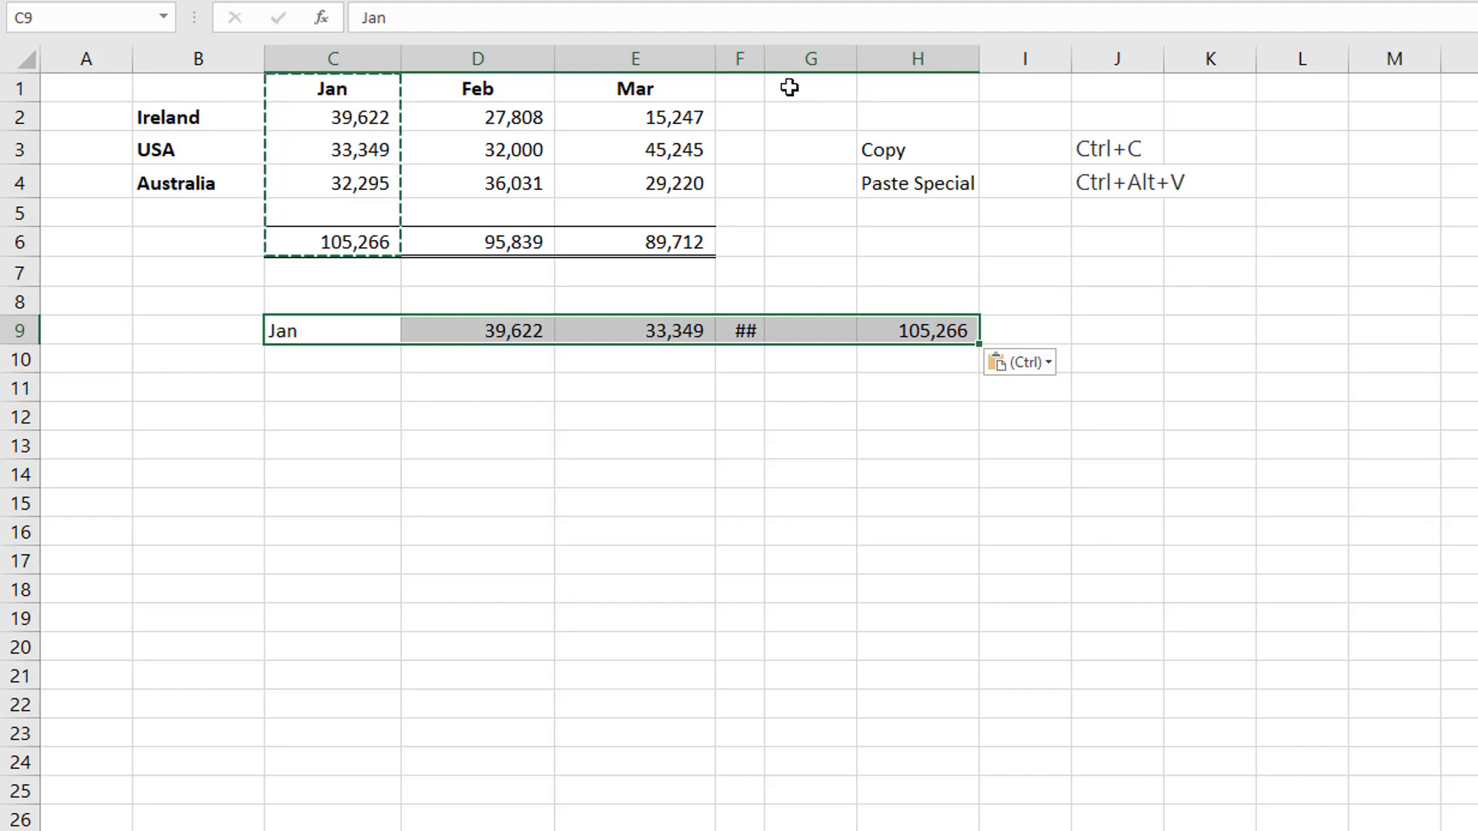
Step: Try and undo an autofit of column F, then copy the Australia Jan value in C4
{"action": "double_click", "coordinate": [764, 58]}
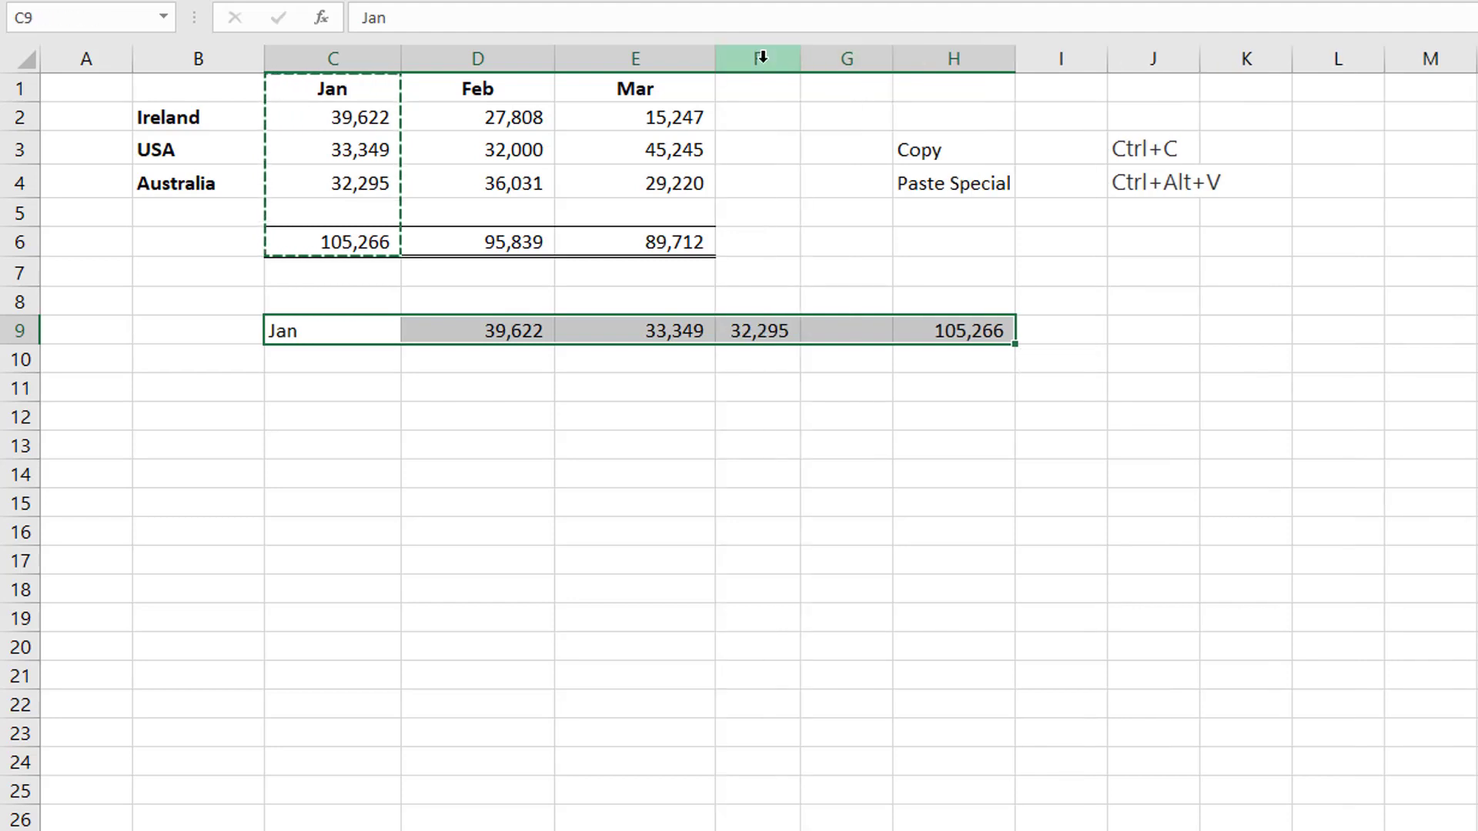
{"action": "key", "text": "ctrl+z"}
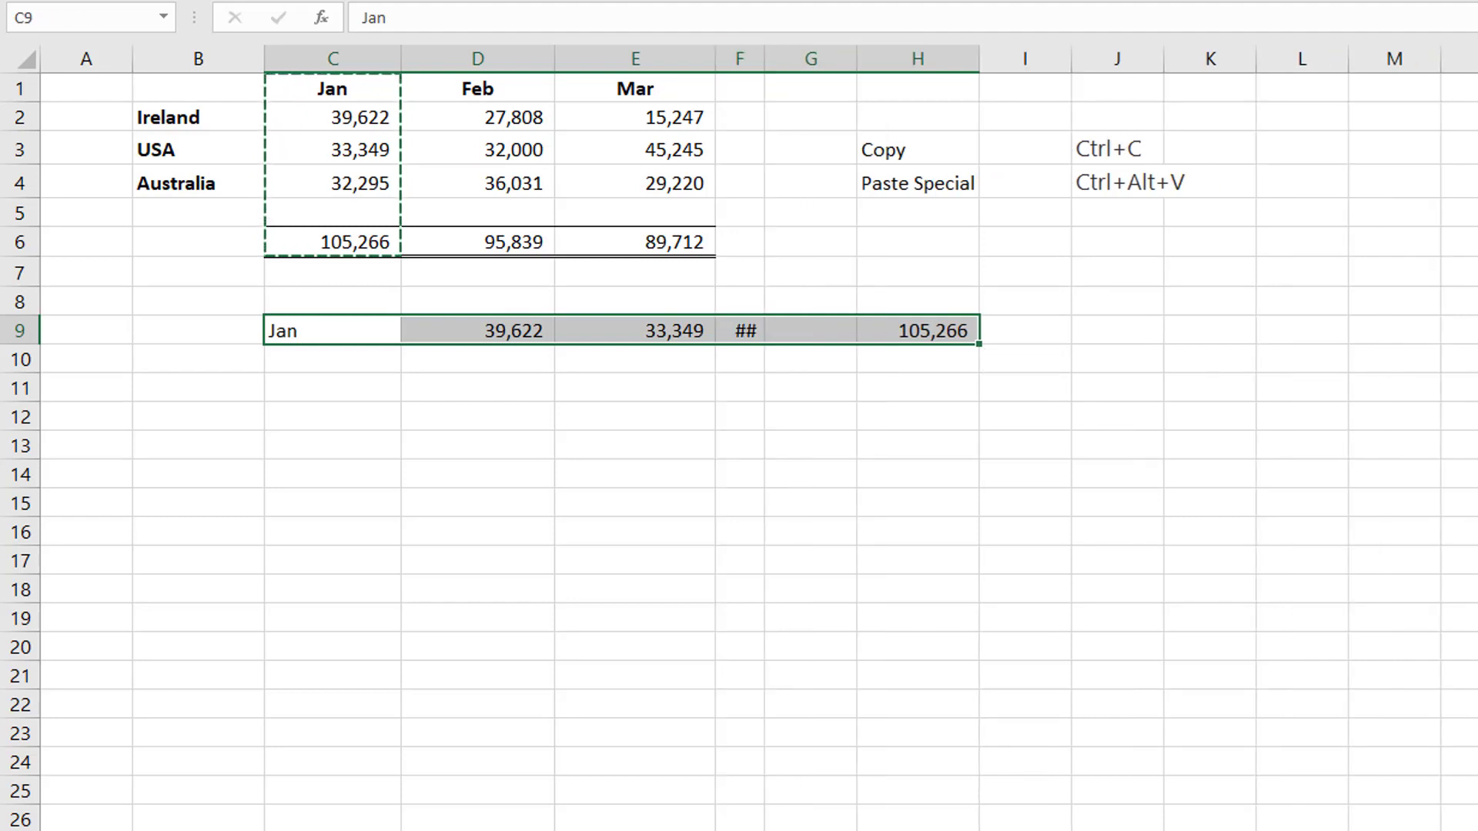
{"action": "left_click", "coordinate": [358, 185]}
{"action": "right_click", "coordinate": [358, 185]}
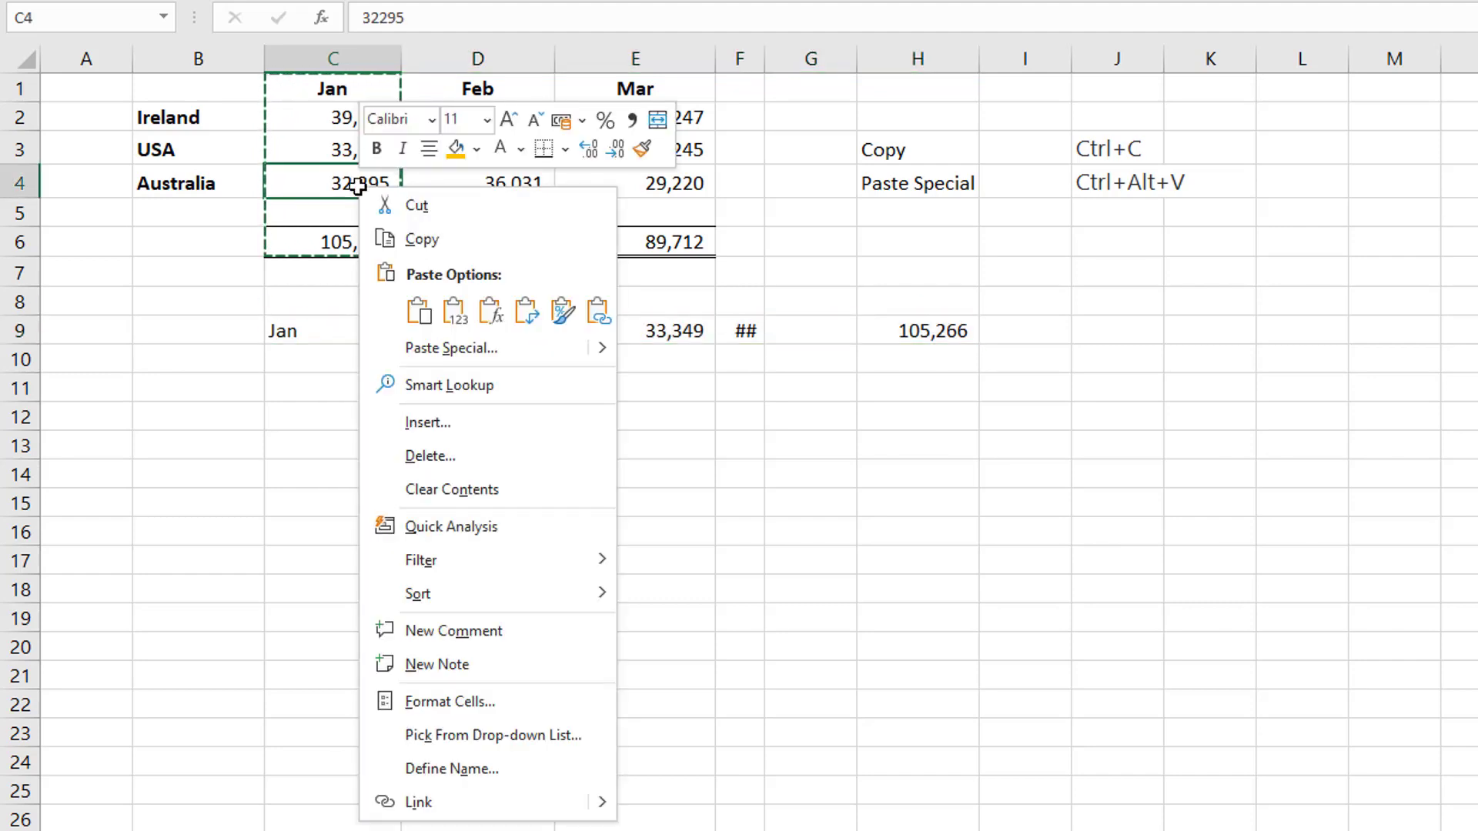
{"action": "left_click", "coordinate": [418, 239]}
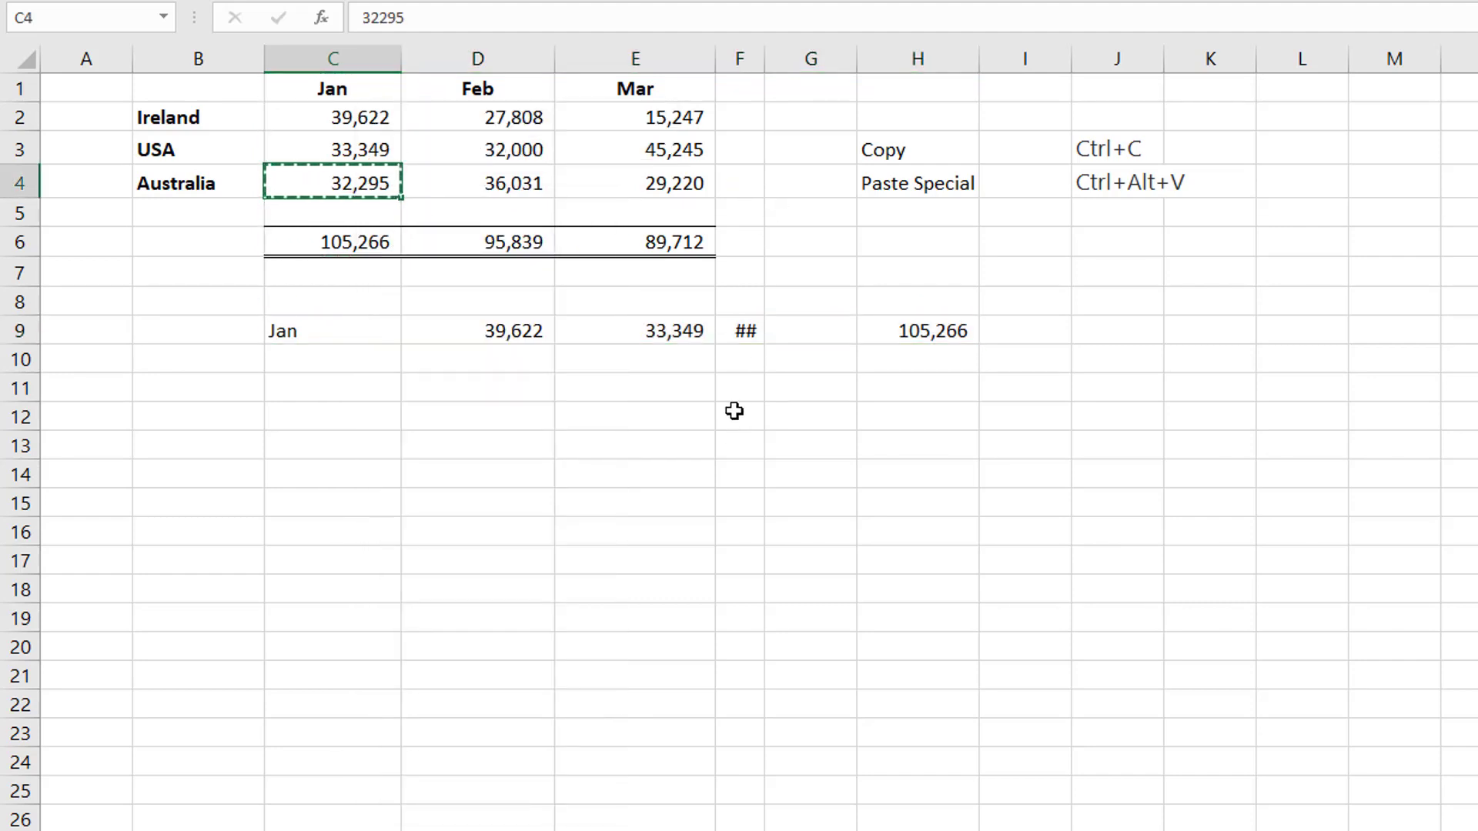
Step: Give column F column C's width via Paste Special at F9, then clear row 9
{"action": "left_click", "coordinate": [746, 323]}
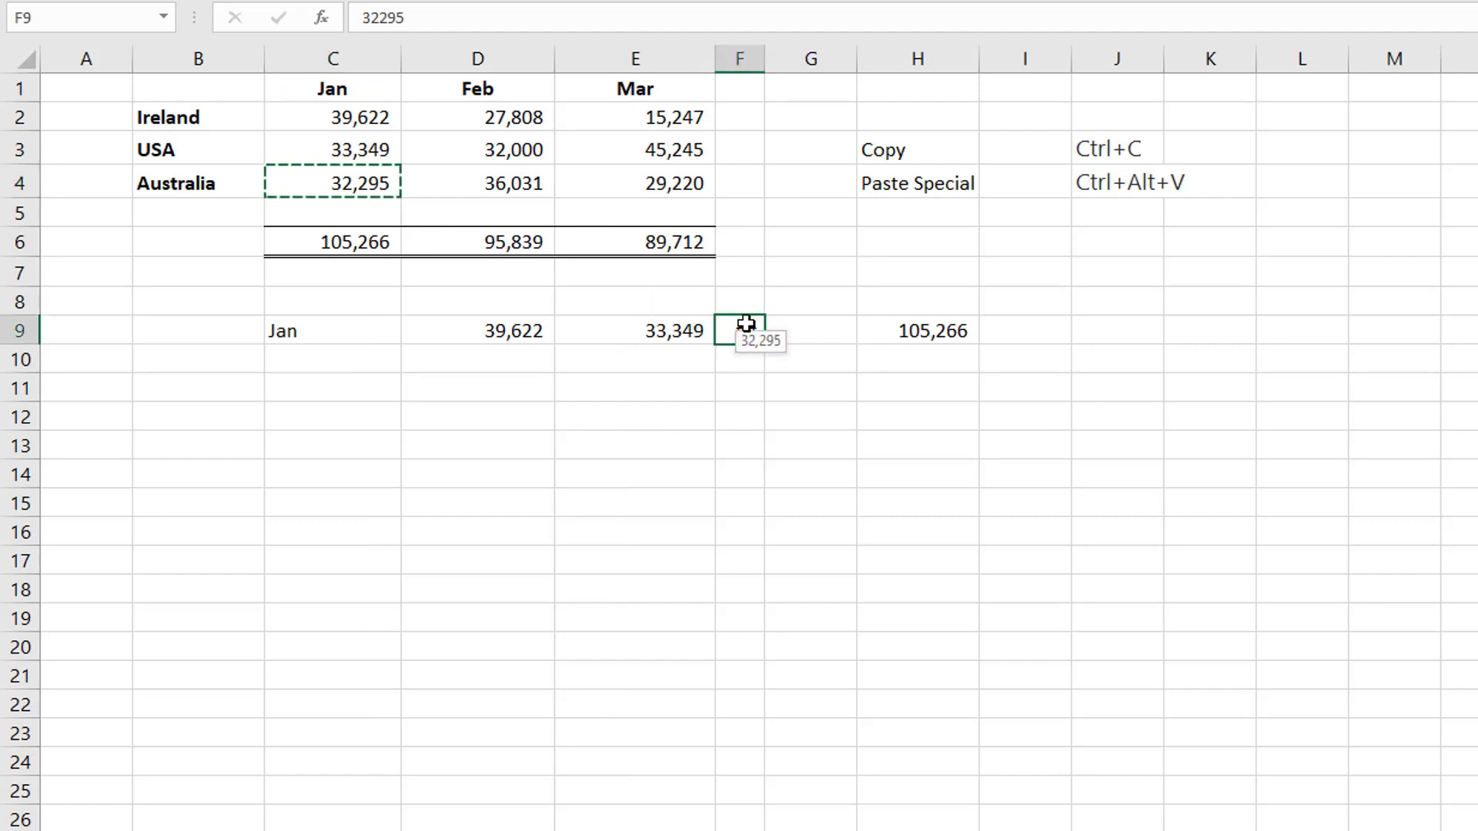
{"action": "key", "text": "ctrl+alt+v"}
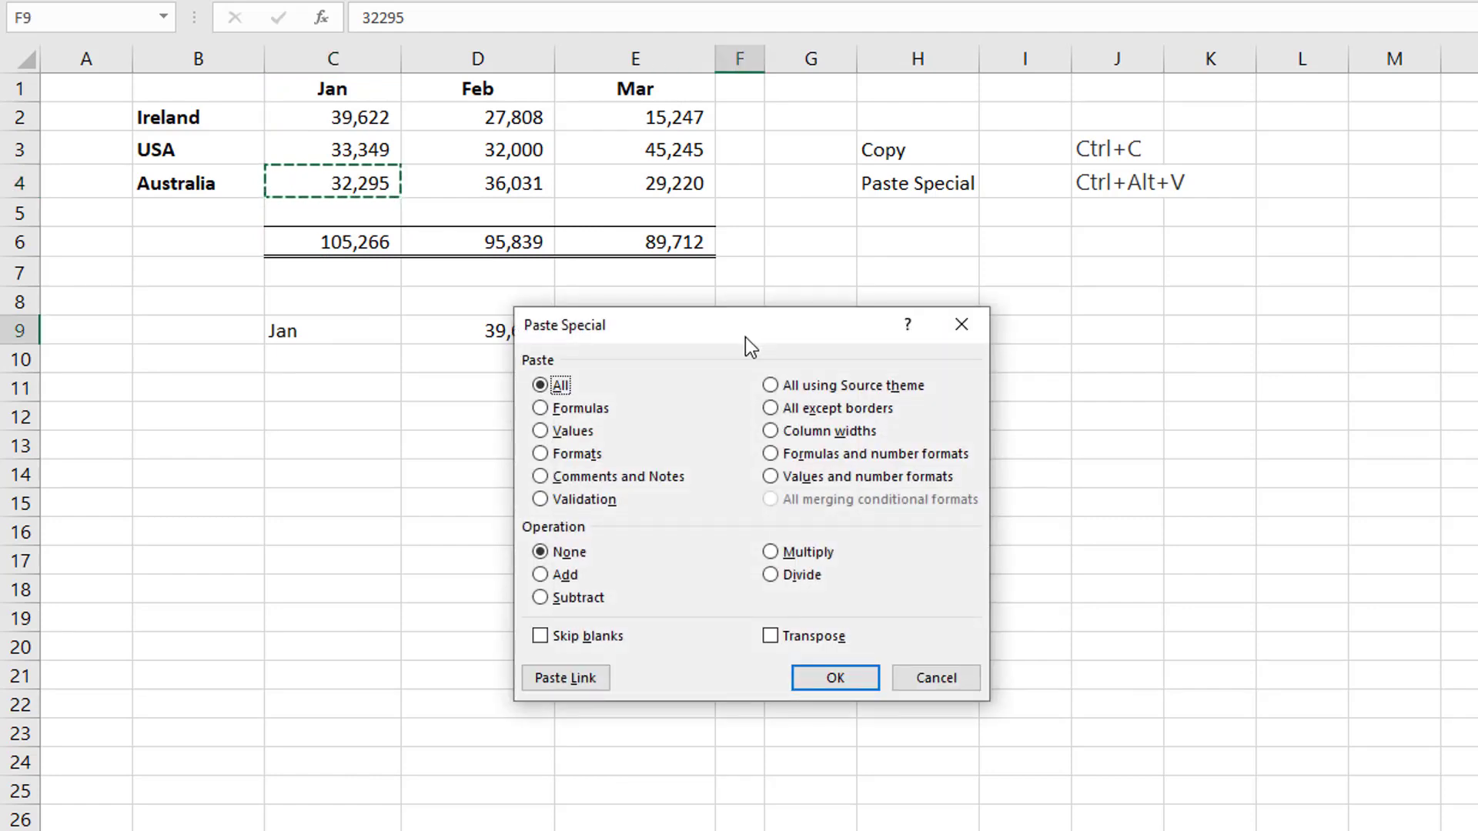
{"action": "left_click_drag", "start_coordinate": [745, 337], "coordinate": [560, 445]}
{"action": "left_click", "coordinate": [648, 542]}
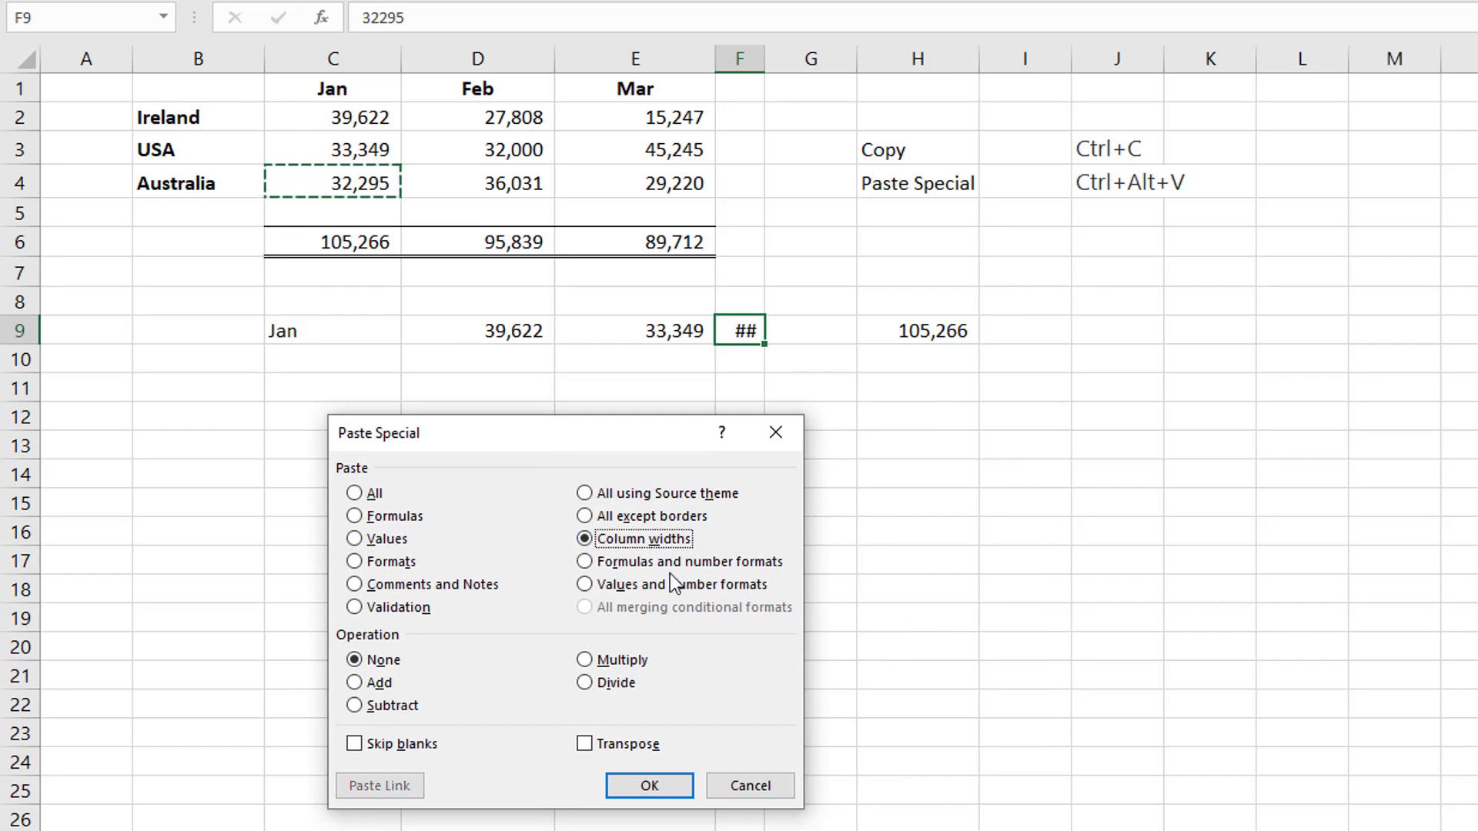
{"action": "left_click", "coordinate": [645, 788]}
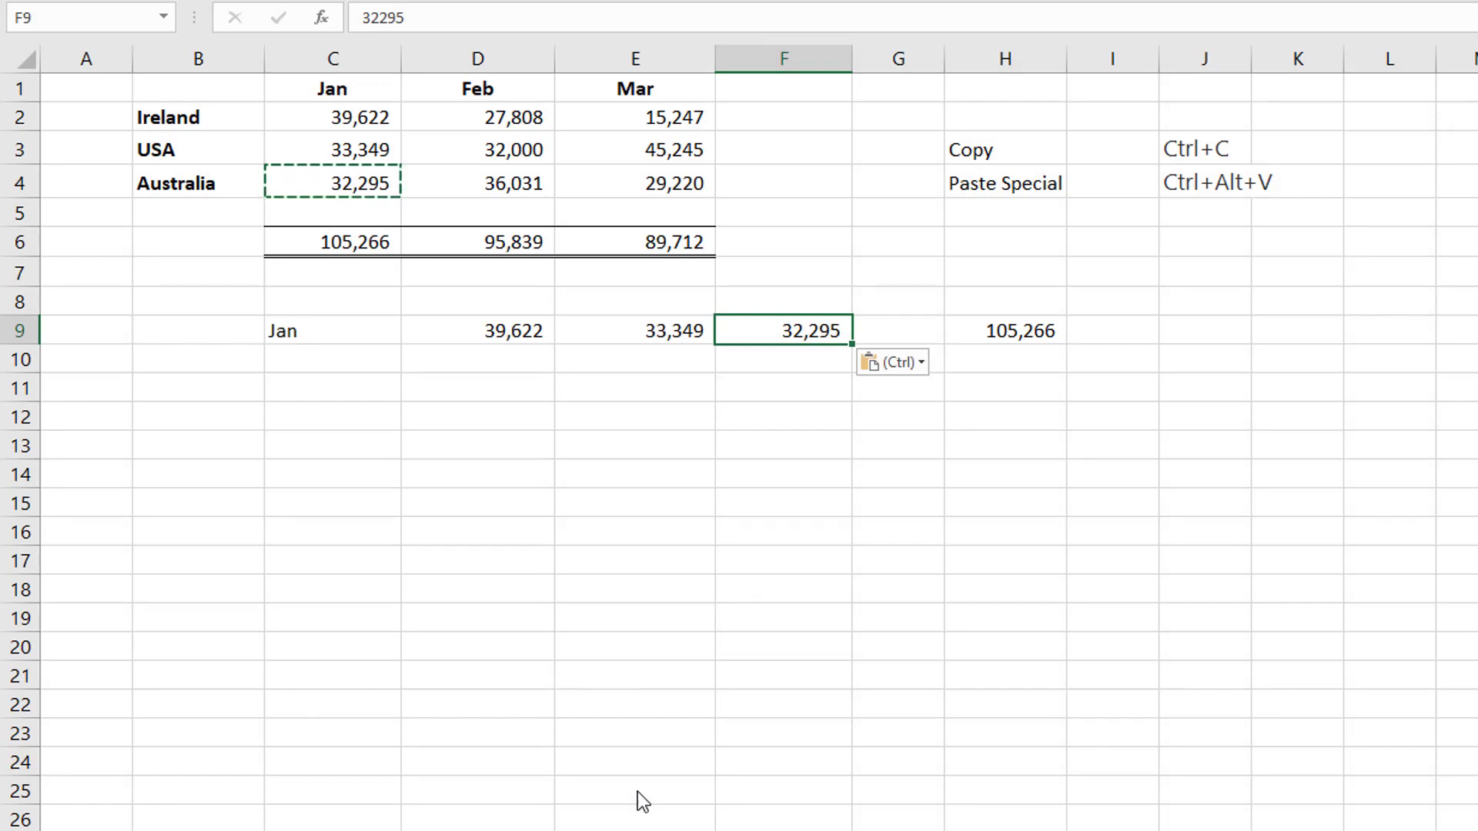
{"action": "left_click_drag", "start_coordinate": [308, 336], "coordinate": [1033, 330]}
{"action": "key", "text": "Delete"}
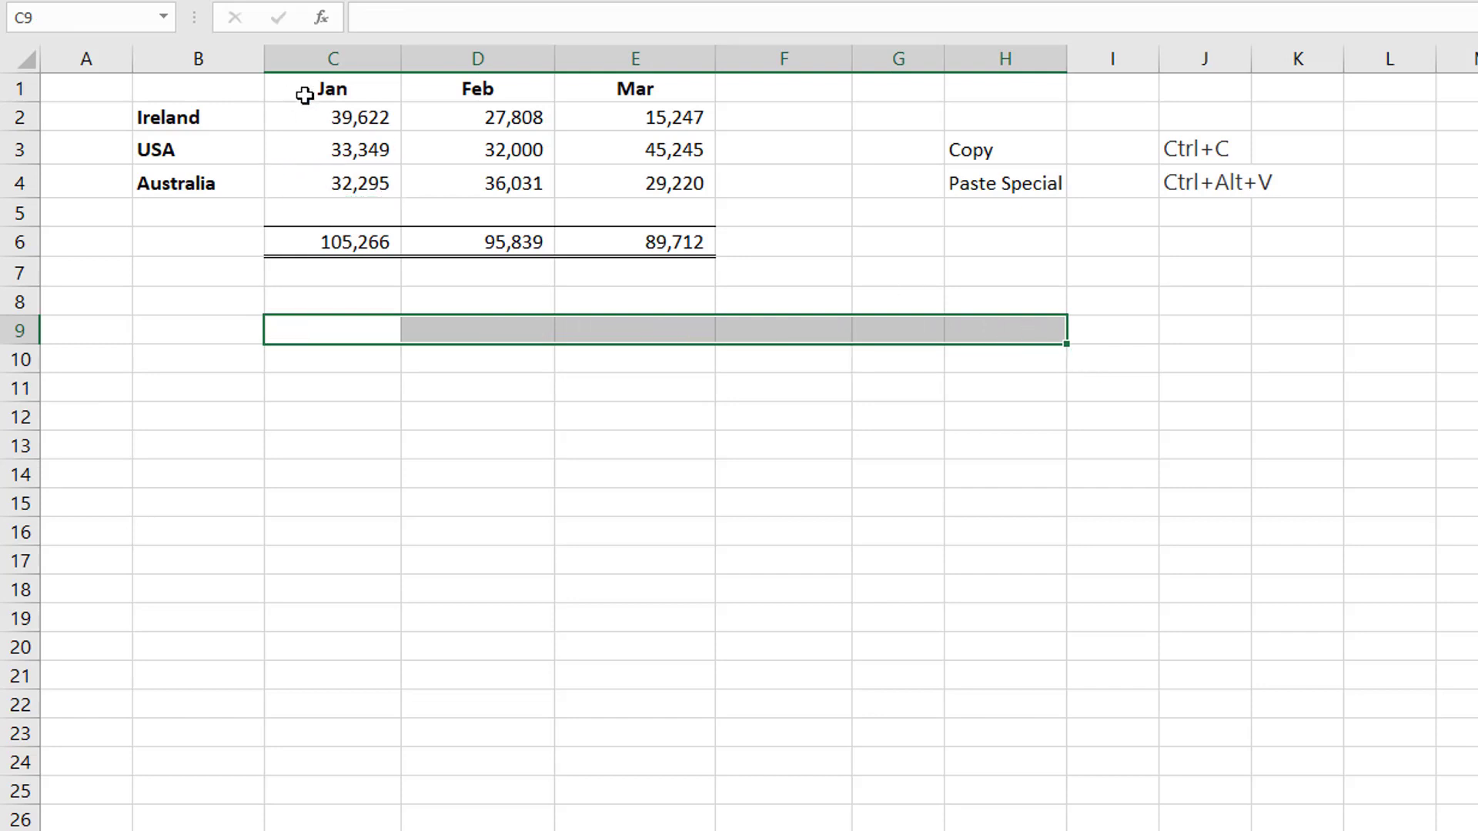
Step: Select the Jan column C1:C6, then put header cell C1 into edit mode
{"action": "left_click_drag", "start_coordinate": [303, 92], "coordinate": [320, 242]}
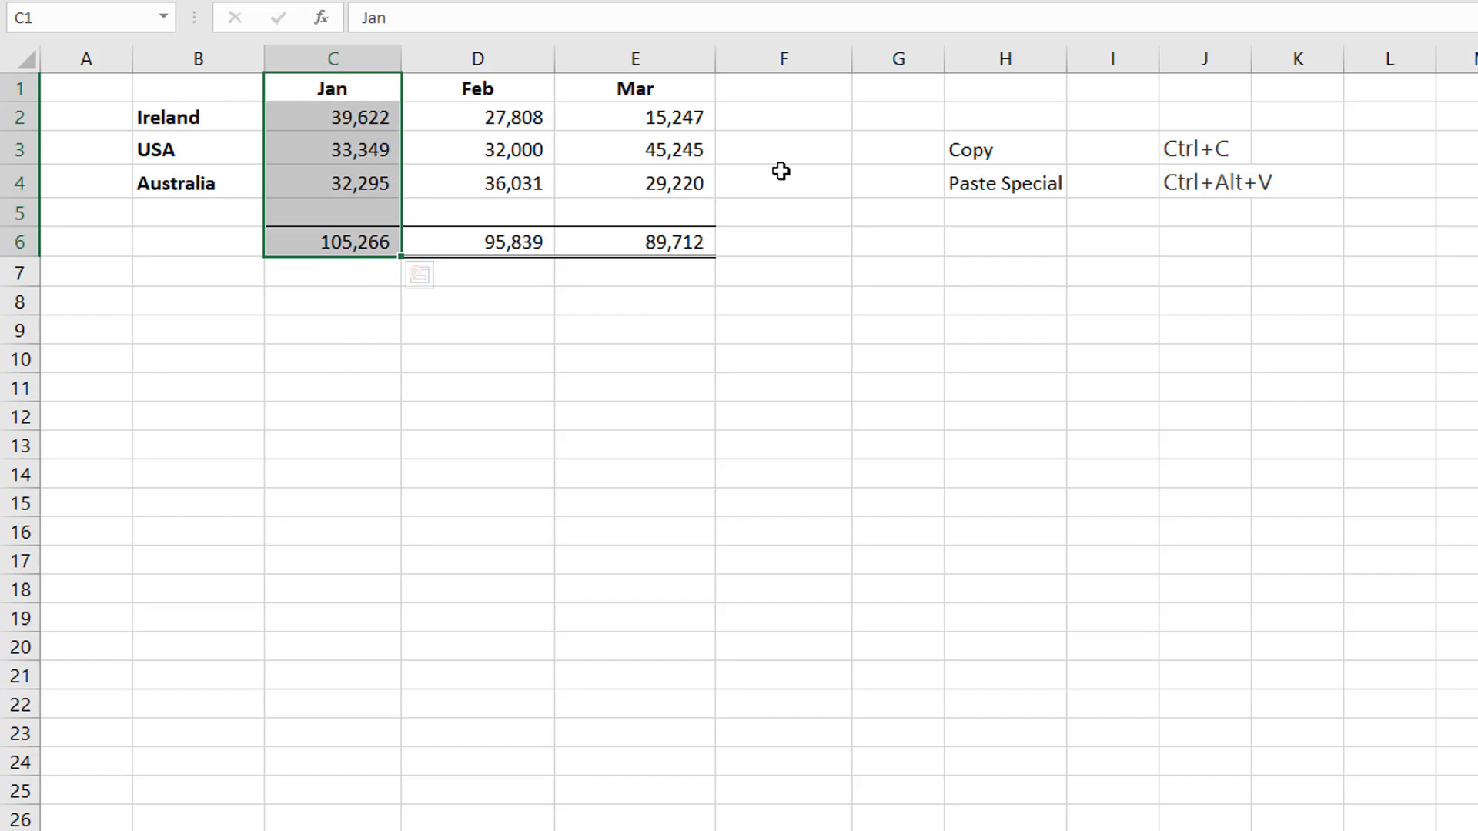
{"action": "left_click", "coordinate": [317, 86]}
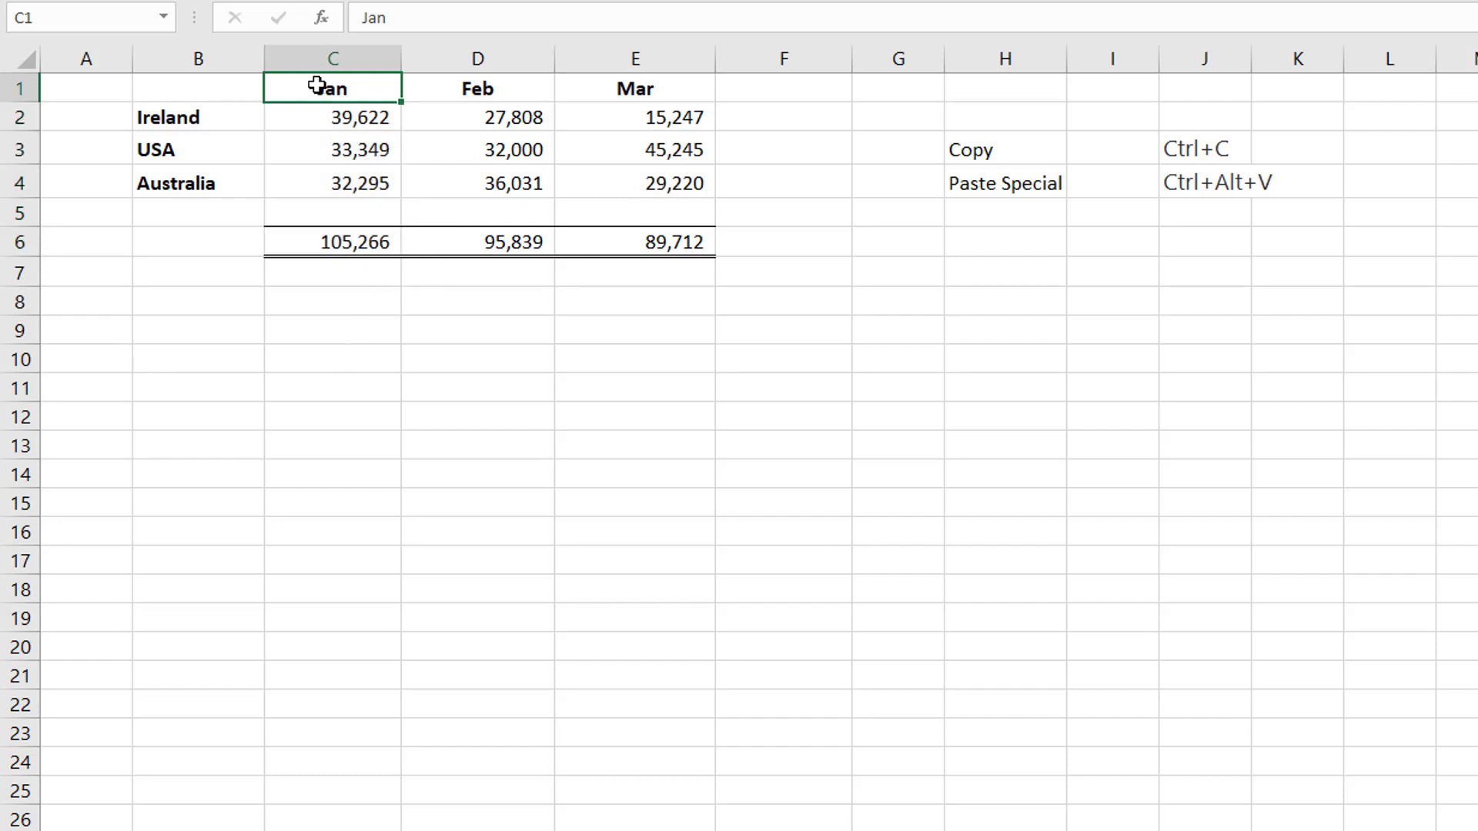
{"action": "double_click", "coordinate": [318, 87]}
Step: Rename the C1 header from Jan to YTD
{"action": "key", "text": "BackSpace"}
{"action": "key", "text": "BackSpace"}
{"action": "key", "text": "BackSpace"}
{"action": "type", "text": "YTD"}
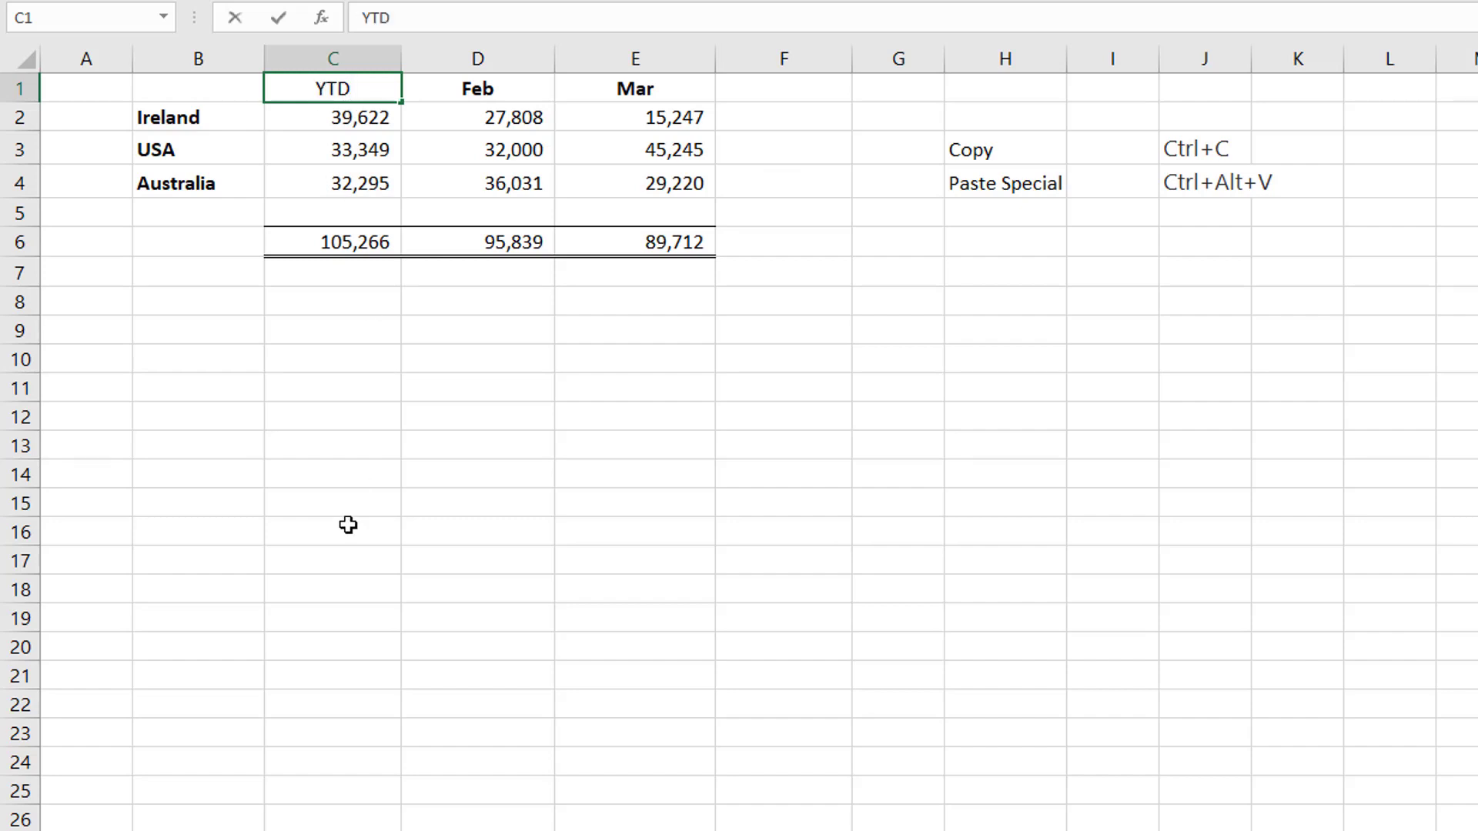
{"action": "left_click", "coordinate": [328, 478]}
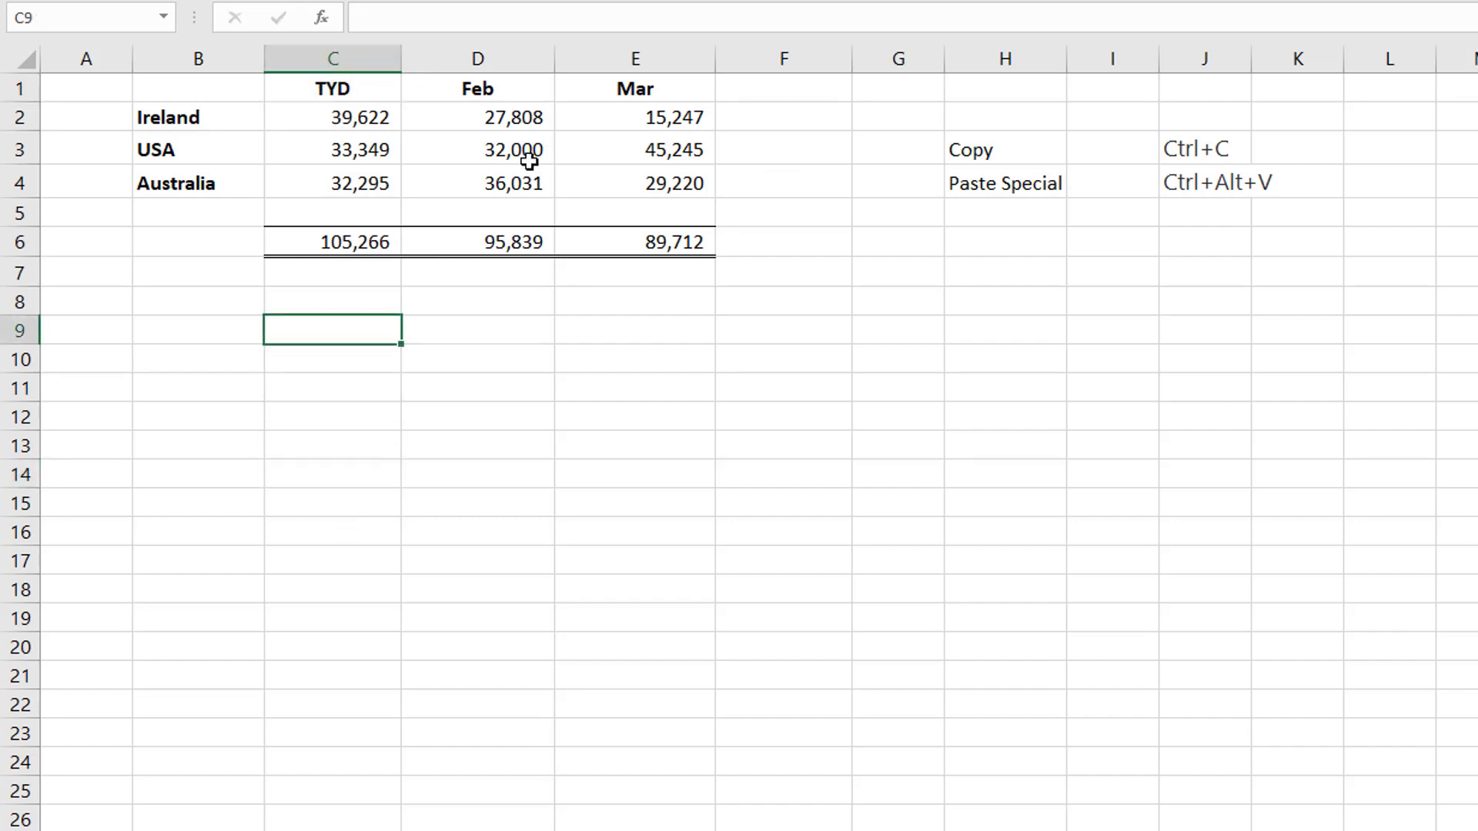
Step: Add Feb figures D2:D4 into C2:C4 with Paste Special Add, giving 67,430, 65,349, 68,326
{"action": "left_click_drag", "start_coordinate": [443, 117], "coordinate": [449, 177]}
{"action": "key", "text": "ctrl+c"}
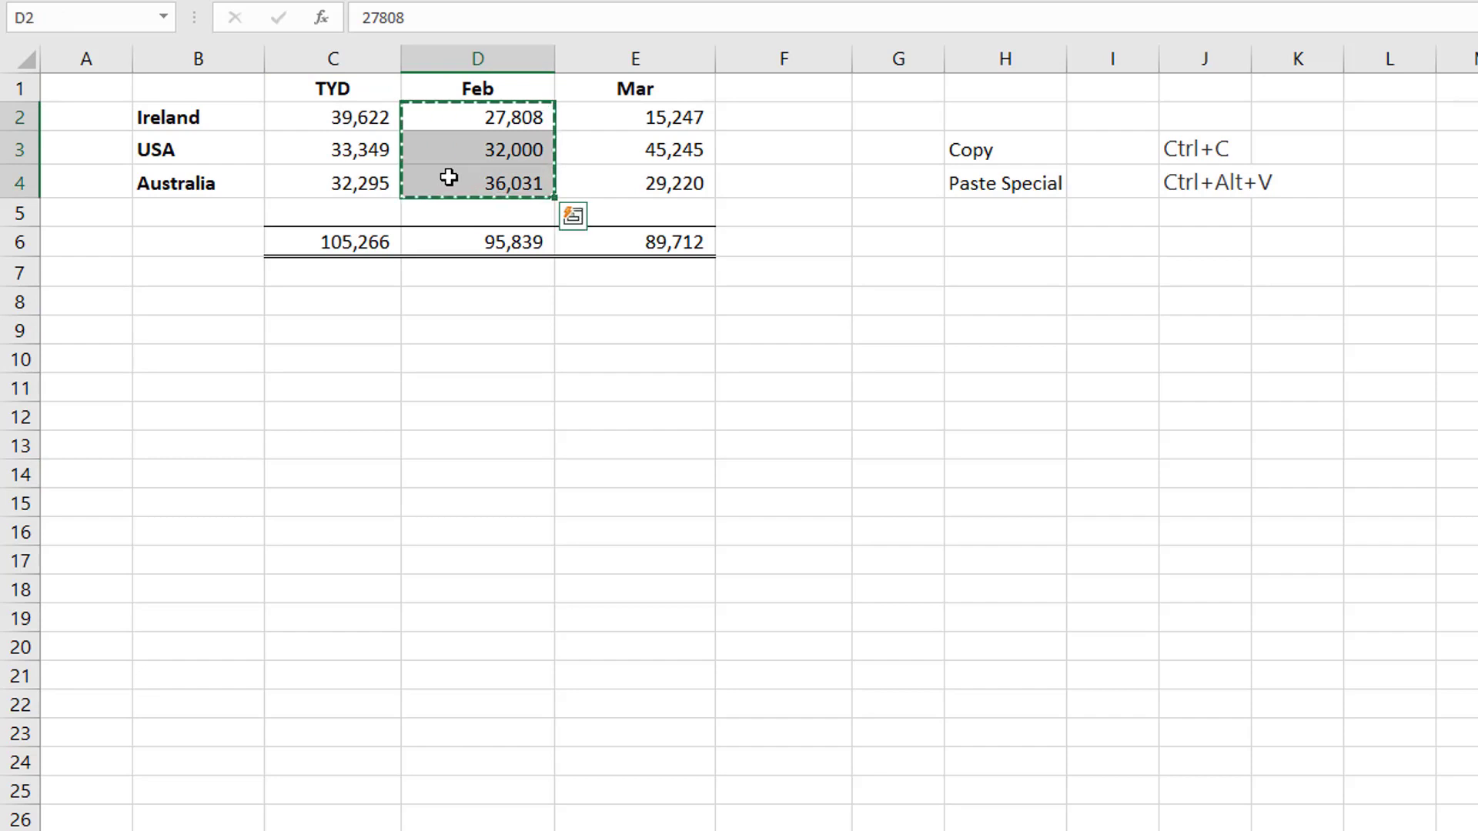
{"action": "left_click", "coordinate": [330, 122]}
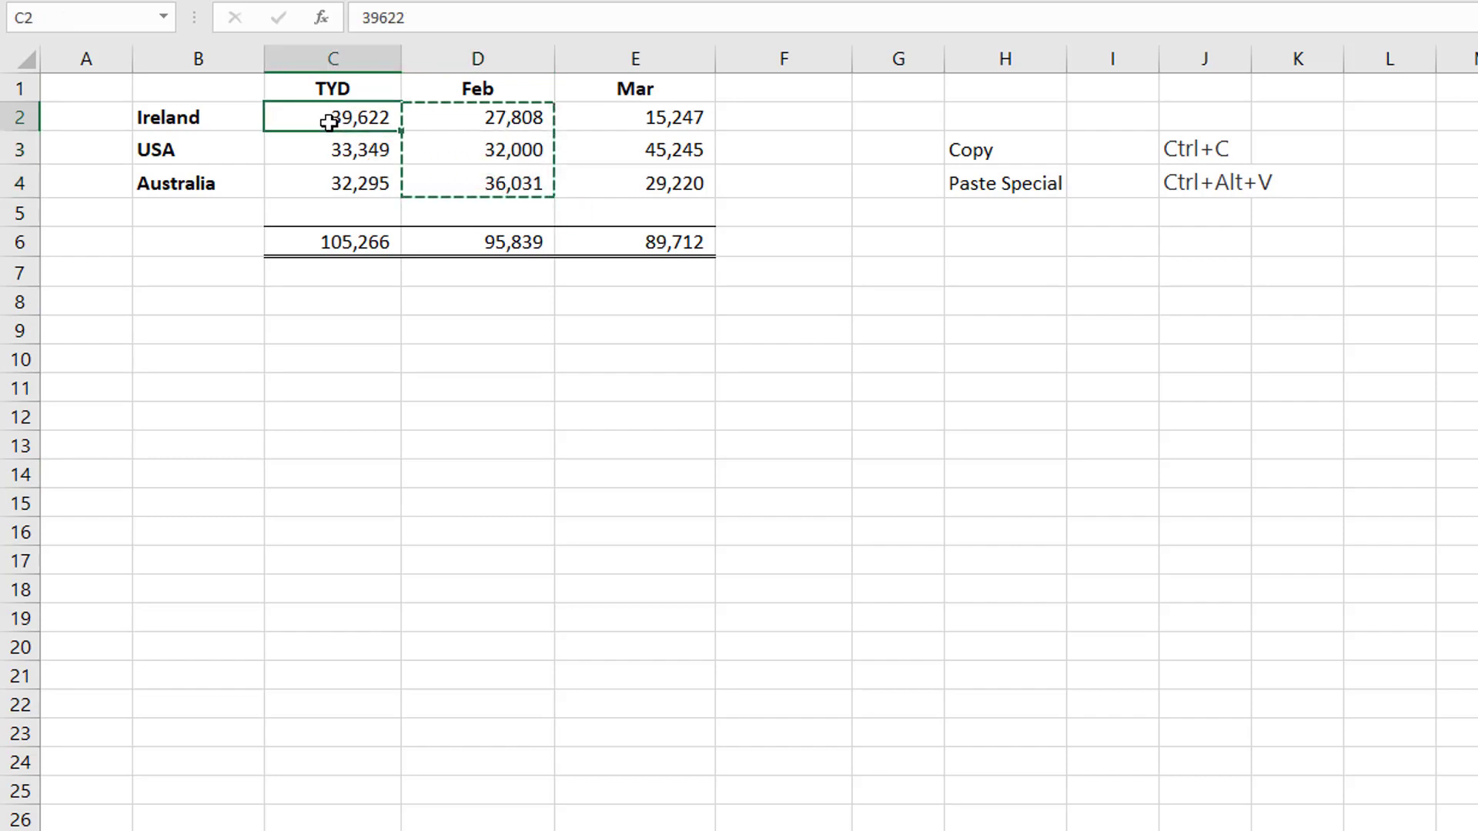
{"action": "key", "text": "ctrl+alt+v"}
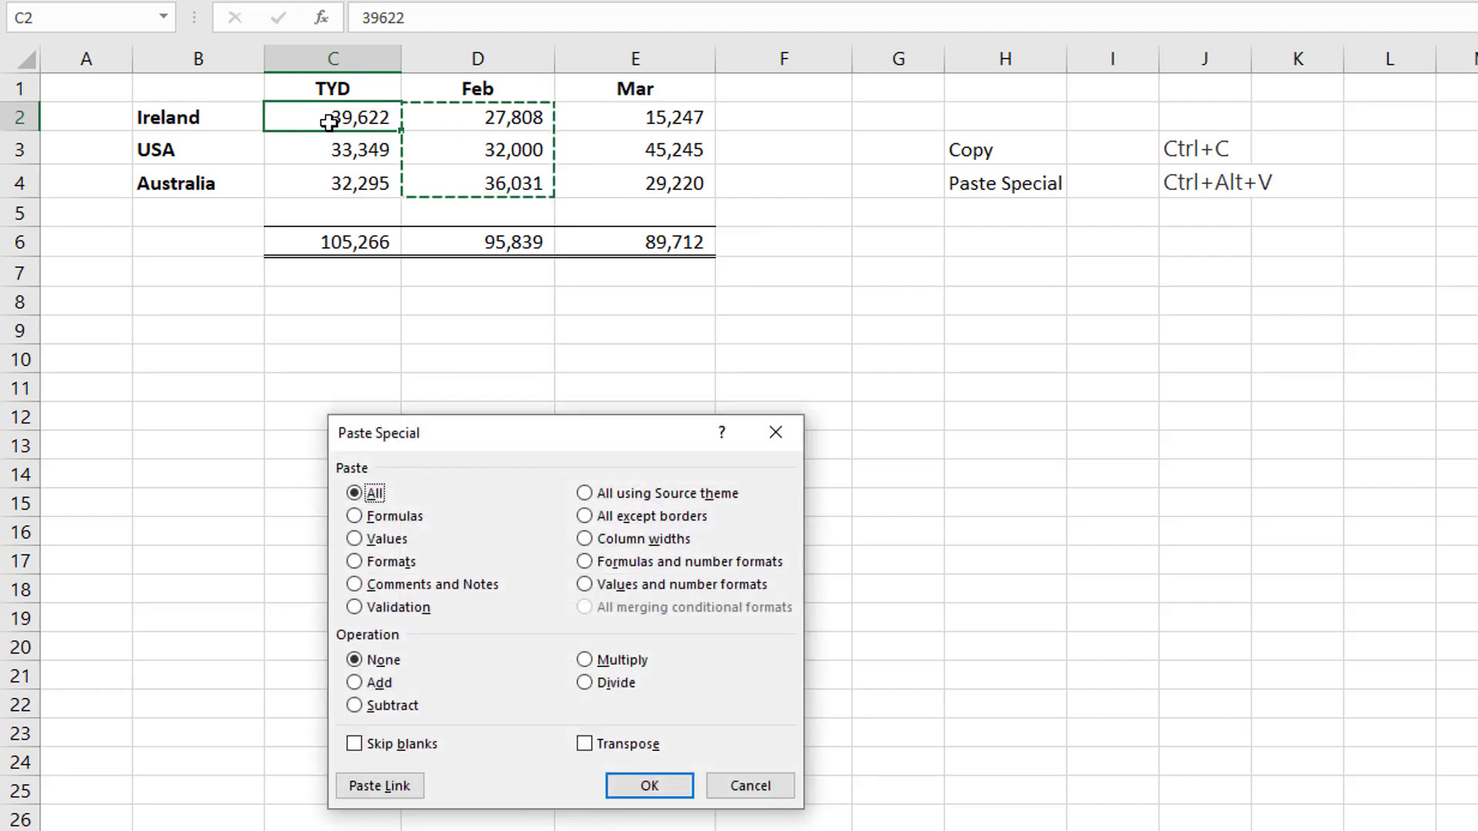
{"action": "key", "text": "d"}
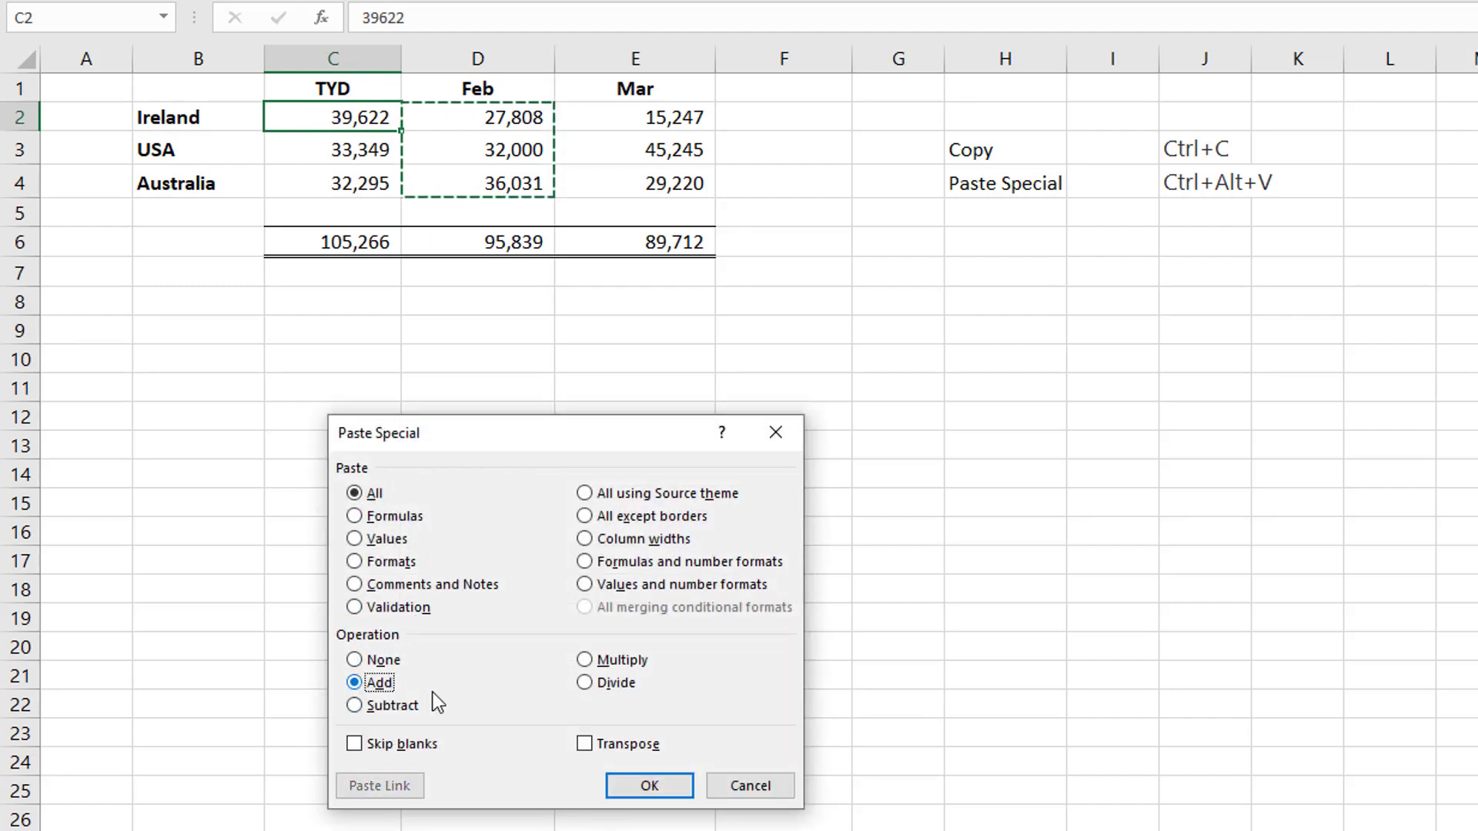
{"action": "left_click", "coordinate": [670, 786]}
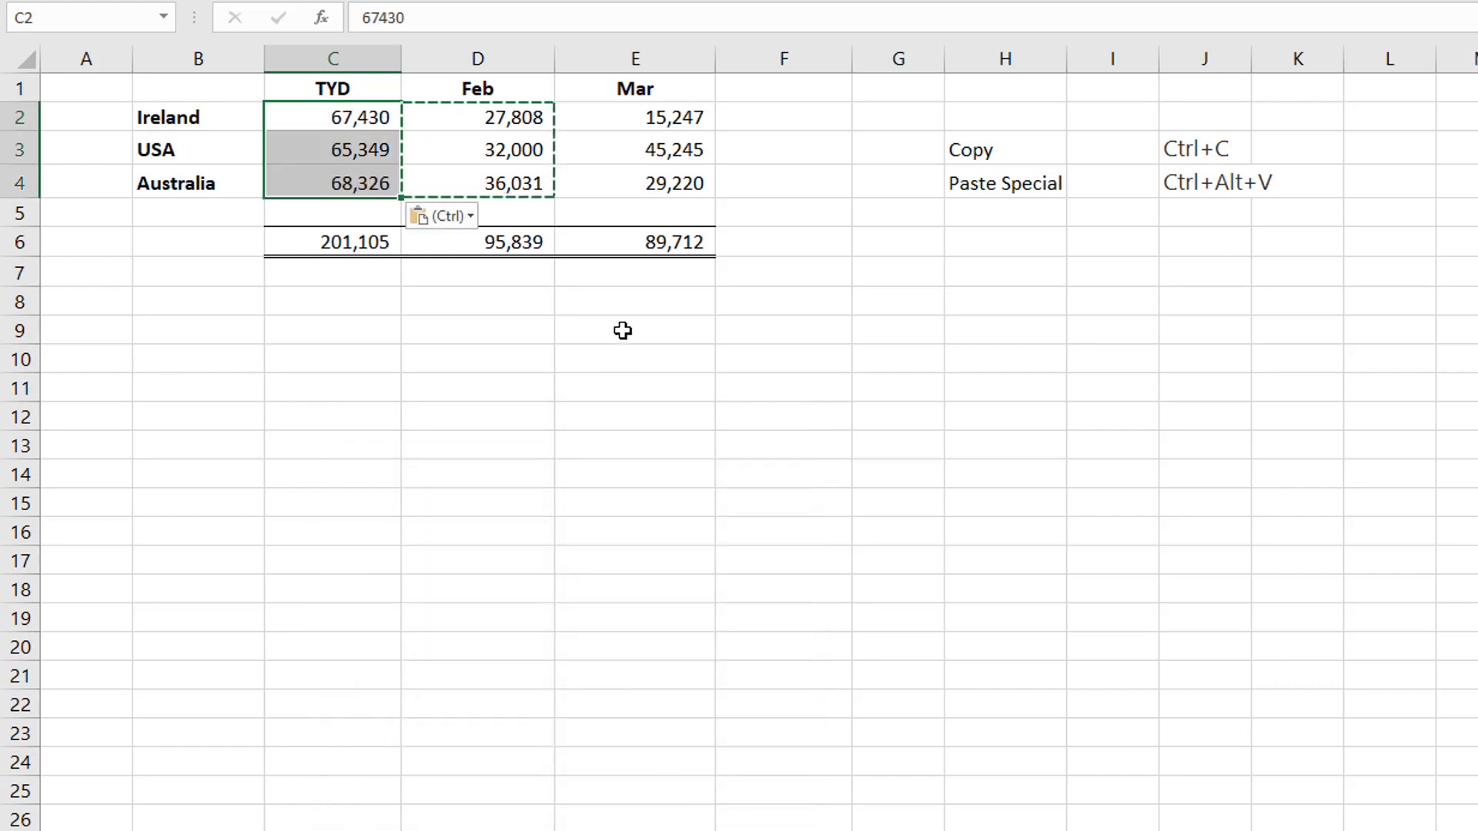
Step: Add Mar figures E2:E4 into C2:C4, giving 82,677, 110,594, 97,546, then select columns D:E
{"action": "left_click_drag", "start_coordinate": [636, 115], "coordinate": [633, 188]}
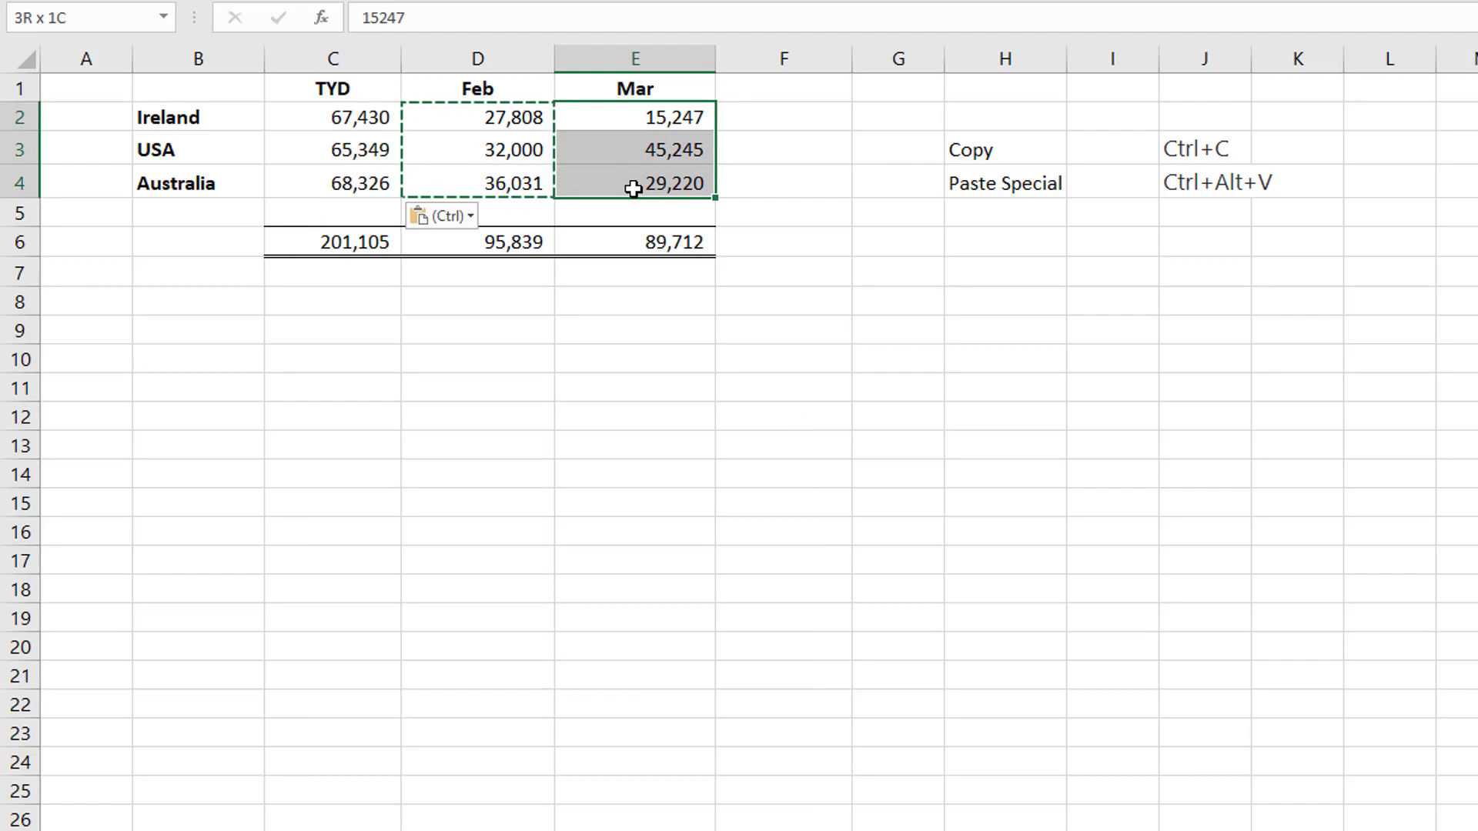
{"action": "key", "text": "ctrl+c"}
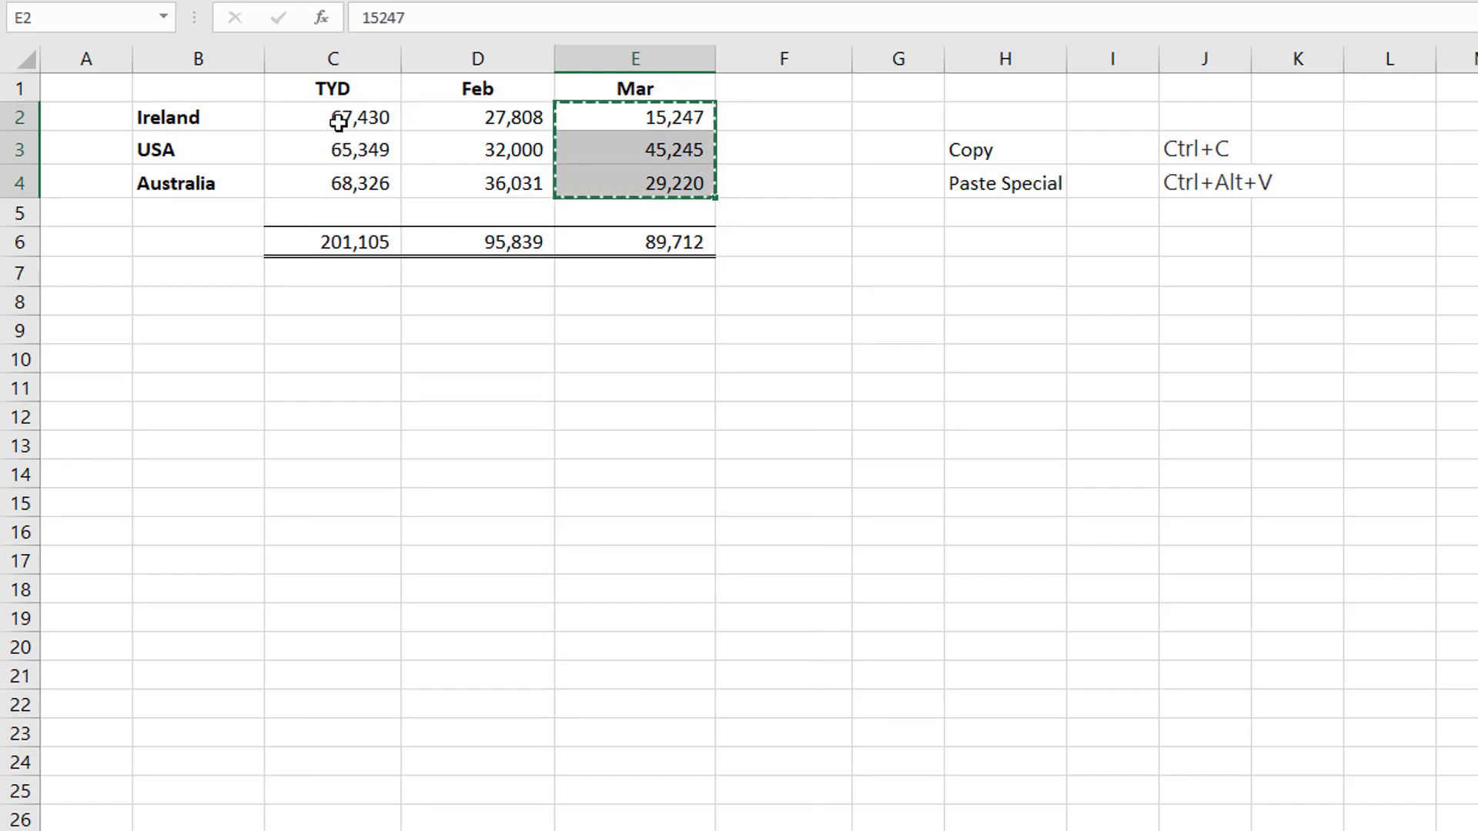
{"action": "left_click", "coordinate": [338, 123]}
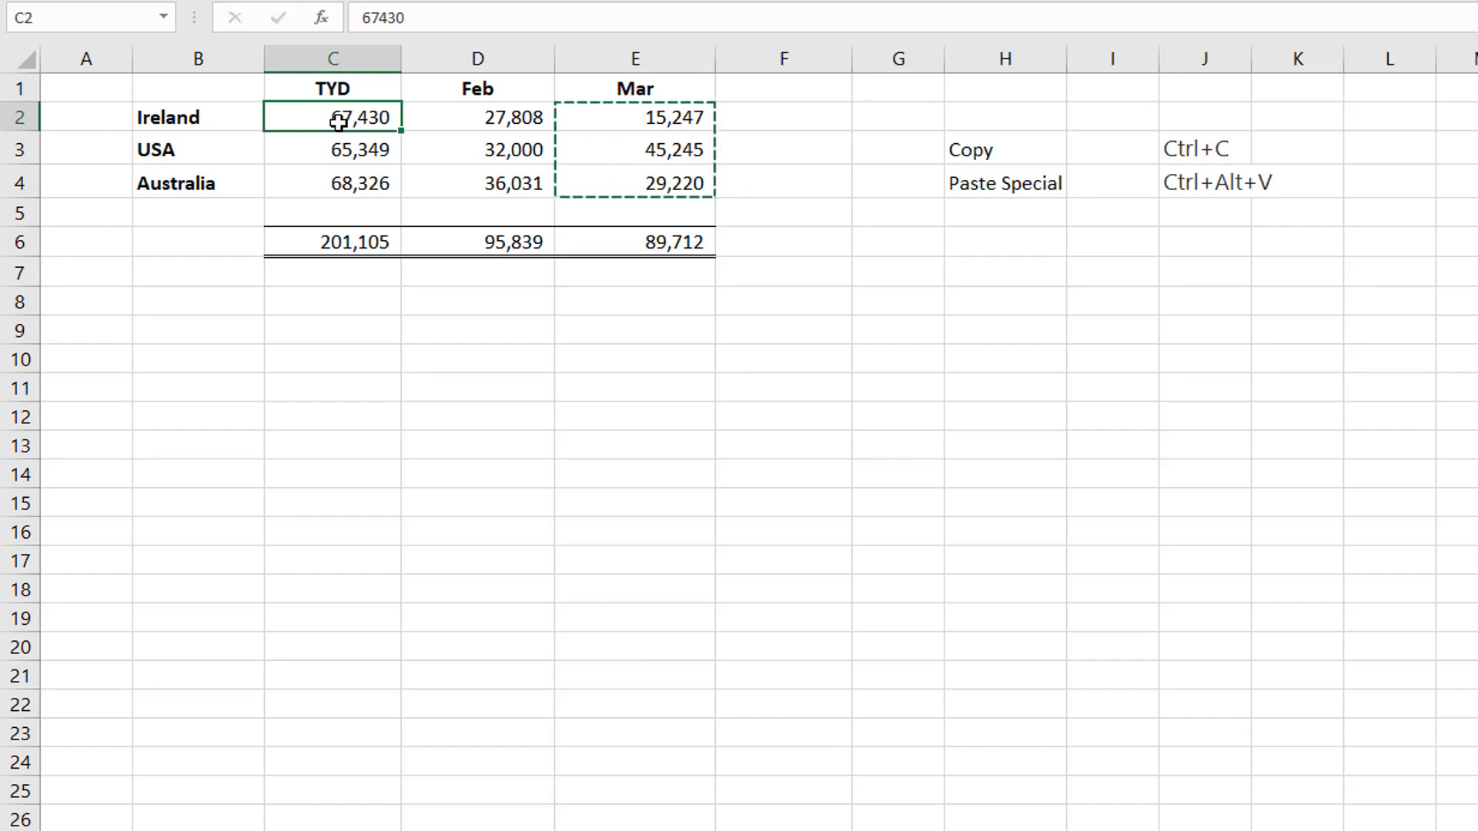
{"action": "key", "text": "ctrl+alt+v"}
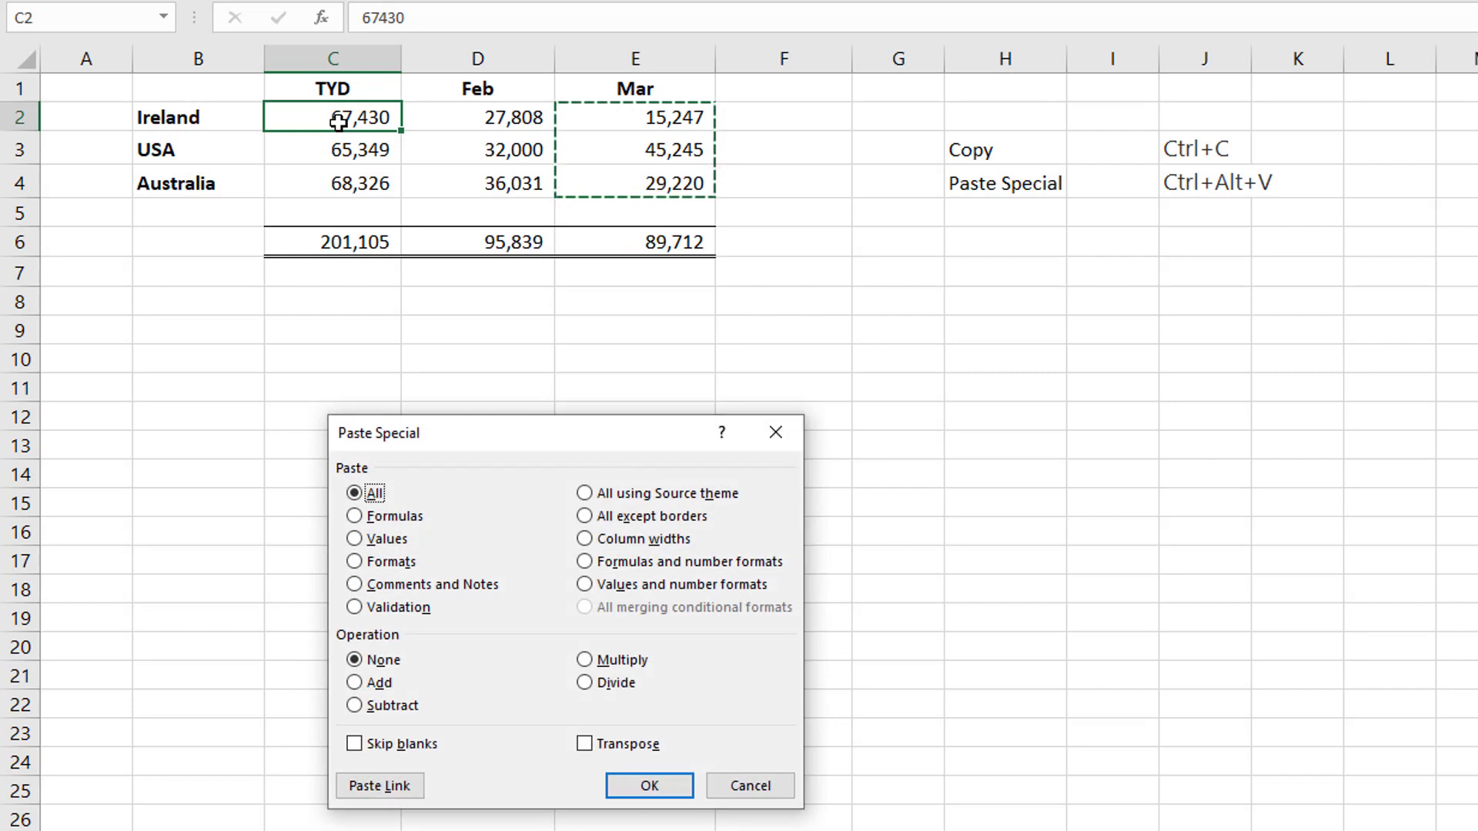
{"action": "key", "text": "d"}
{"action": "left_click", "coordinate": [627, 788]}
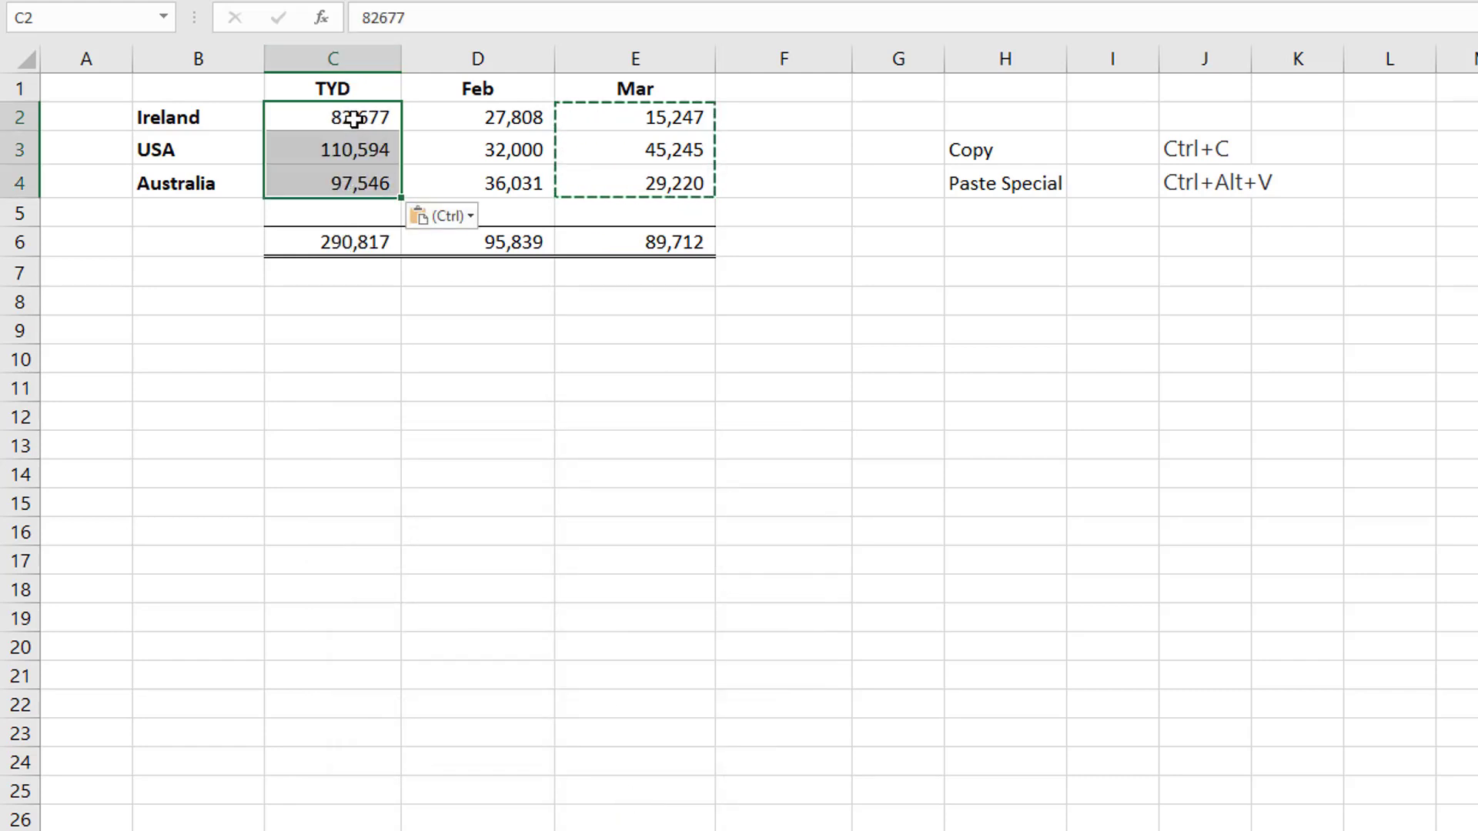
{"action": "left_click", "coordinate": [506, 59]}
{"action": "left_click_drag", "start_coordinate": [570, 70], "coordinate": [657, 66]}
Step: Delete the Feb and Mar columns (D and E) and enter the multiplier 1.2 in C8
{"action": "right_click", "coordinate": [657, 59]}
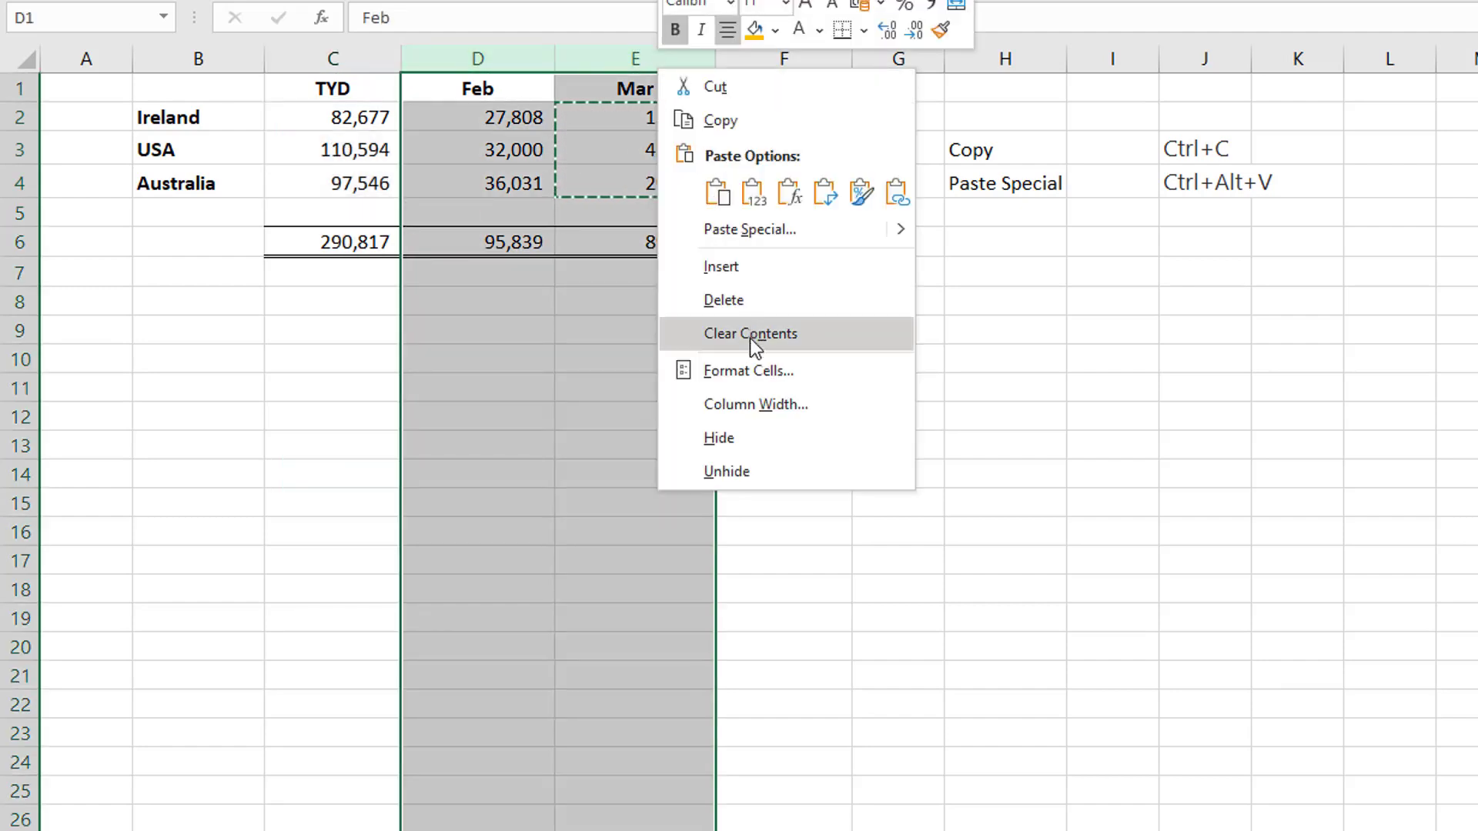
{"action": "left_click", "coordinate": [739, 300]}
{"action": "left_click", "coordinate": [337, 309]}
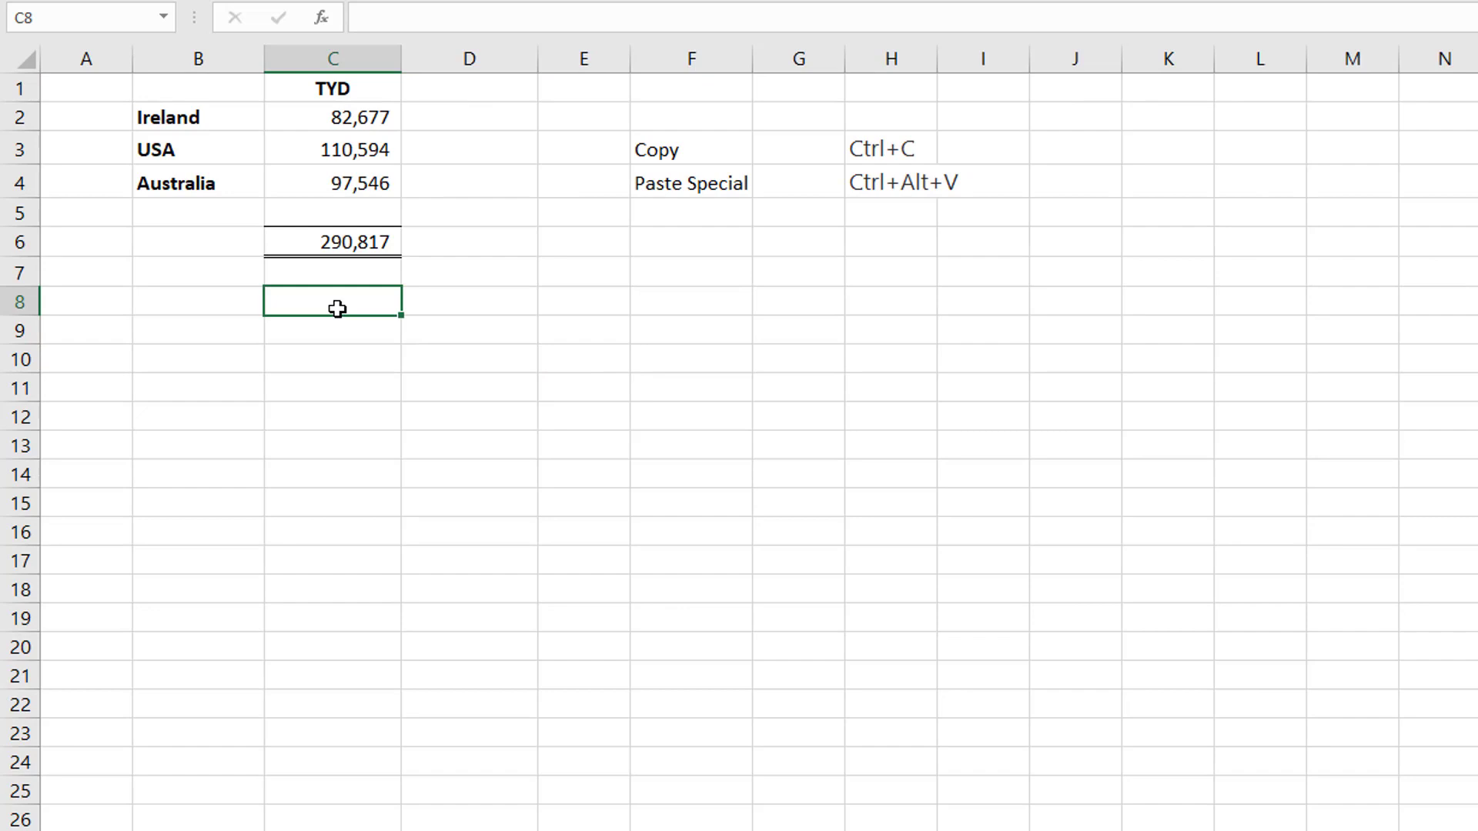
{"action": "type", "text": "1.2"}
{"action": "key", "text": "Return"}
{"action": "key", "text": "Return"}
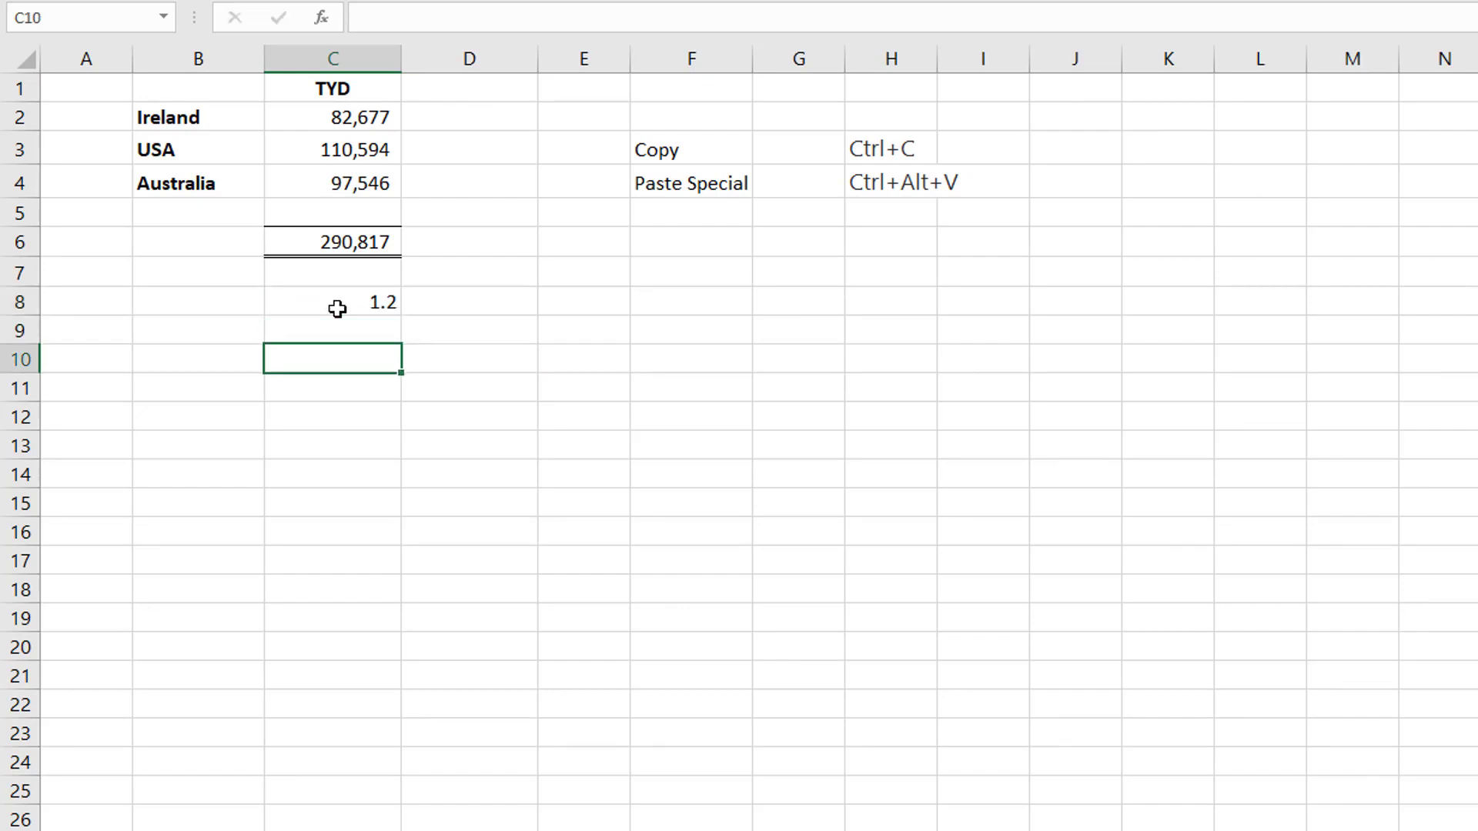
Step: Cancel the stray formula in C10, then take the 1.2 in C8 and target the C6 total
{"action": "type", "text": "="}
{"action": "key", "text": "Down"}
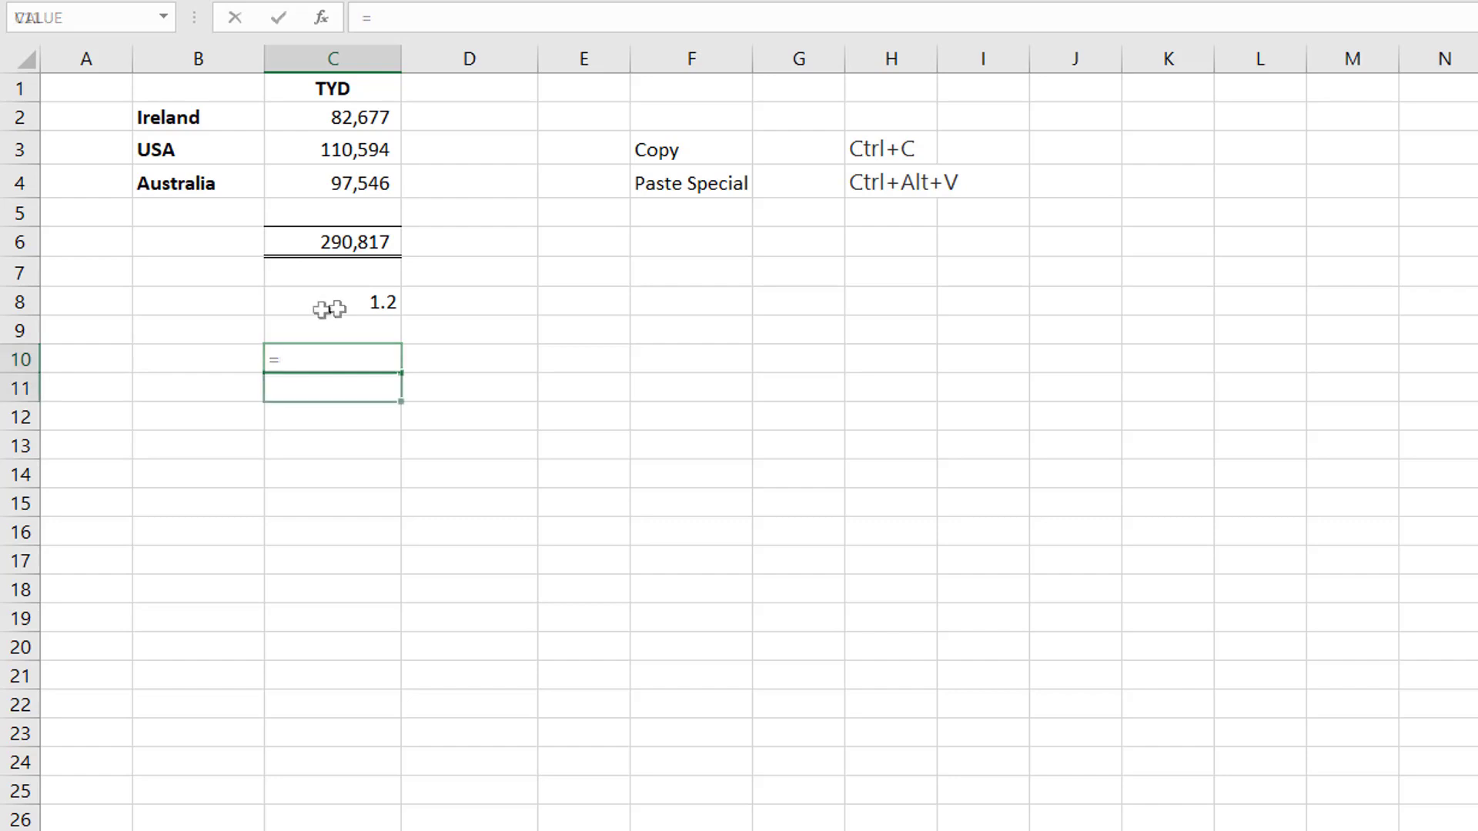
{"action": "key", "text": "BackSpace"}
{"action": "key", "text": "Return"}
{"action": "left_click", "coordinate": [325, 311]}
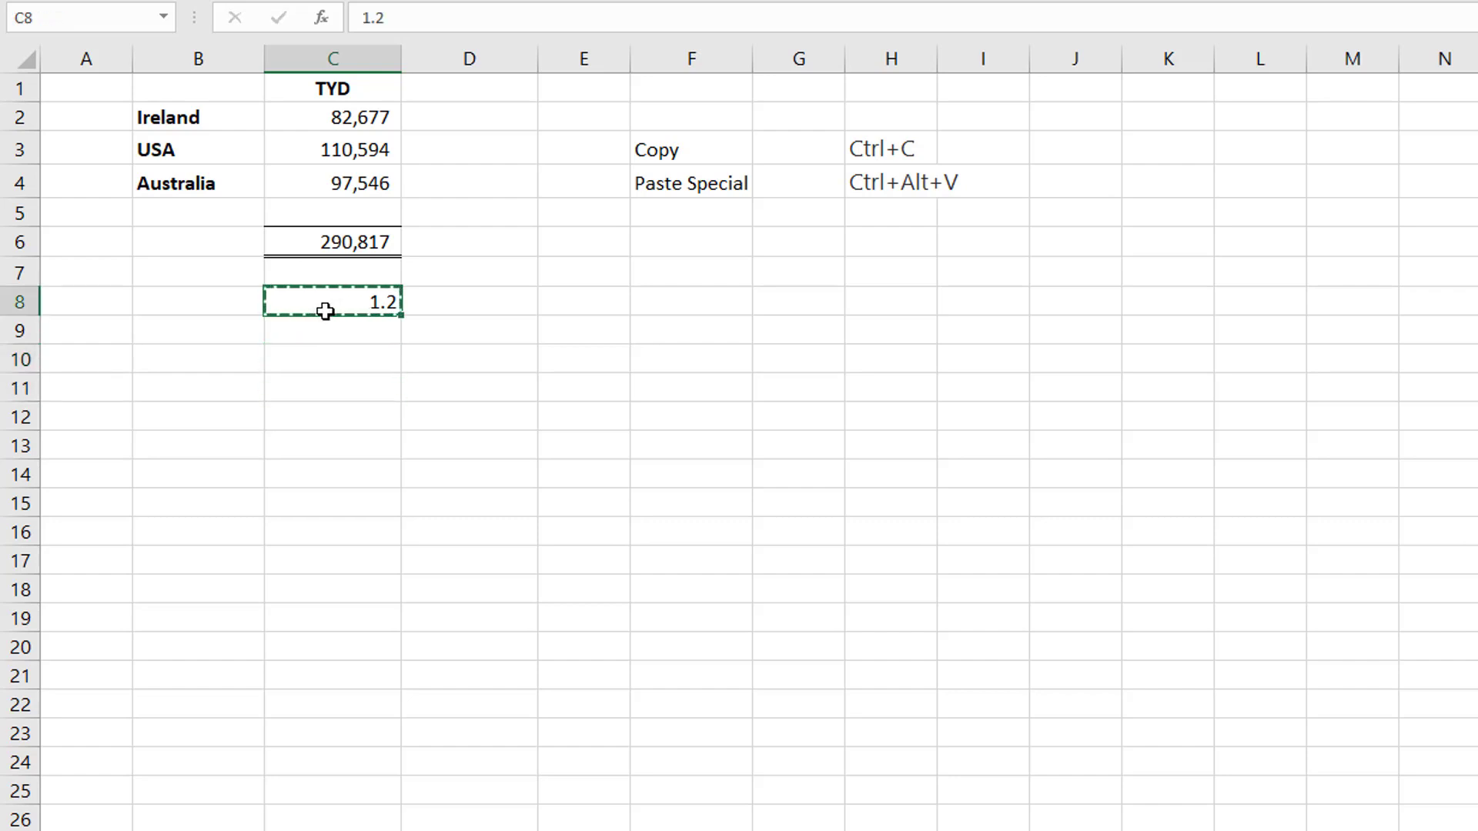
{"action": "left_click", "coordinate": [290, 247]}
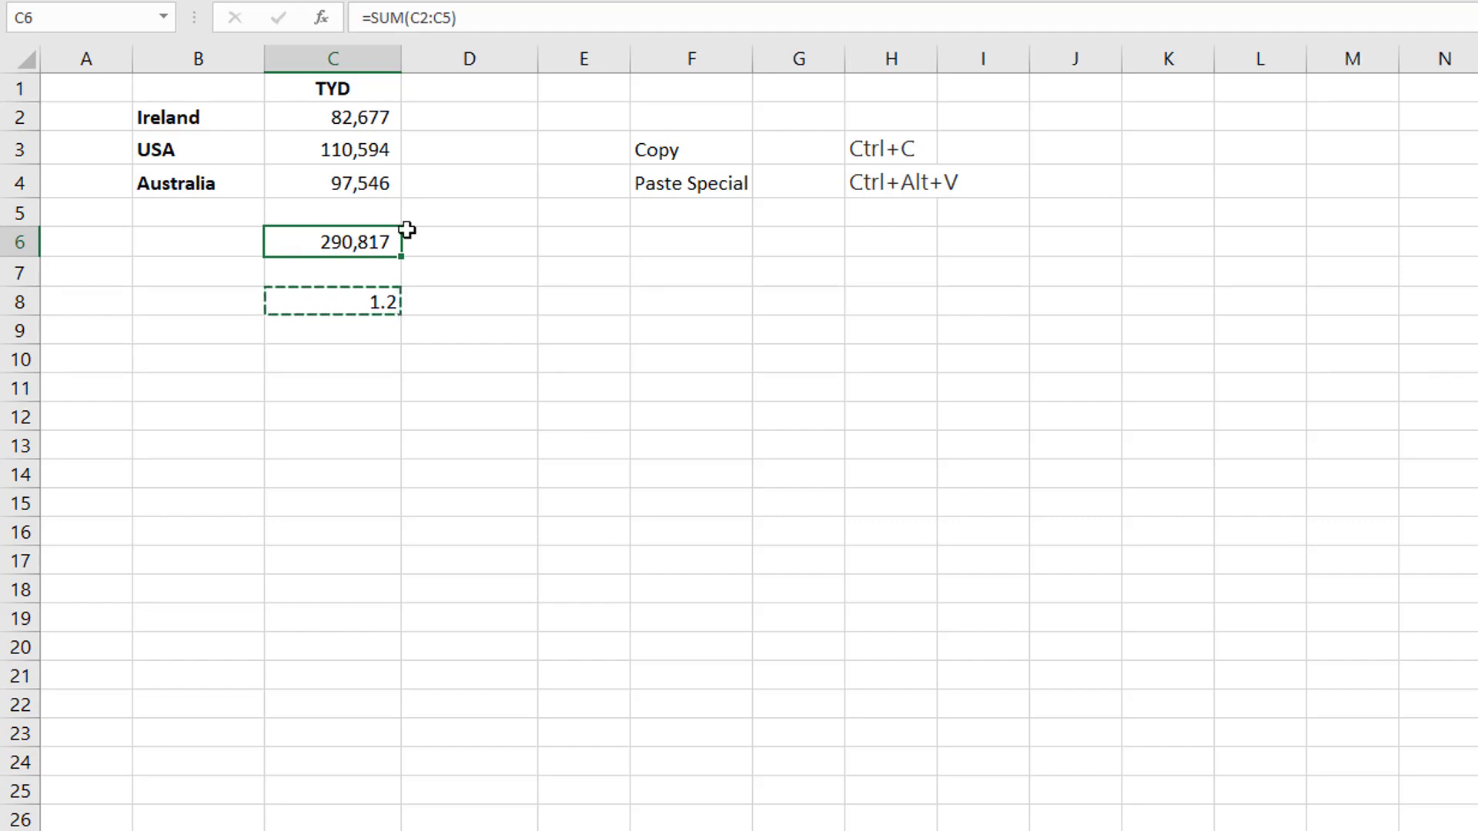
Step: Paste Special the copied 1.2 onto C6 with Multiply, making the total 348980.4
{"action": "key", "text": "ctrl+alt+v"}
{"action": "left_click", "coordinate": [633, 661]}
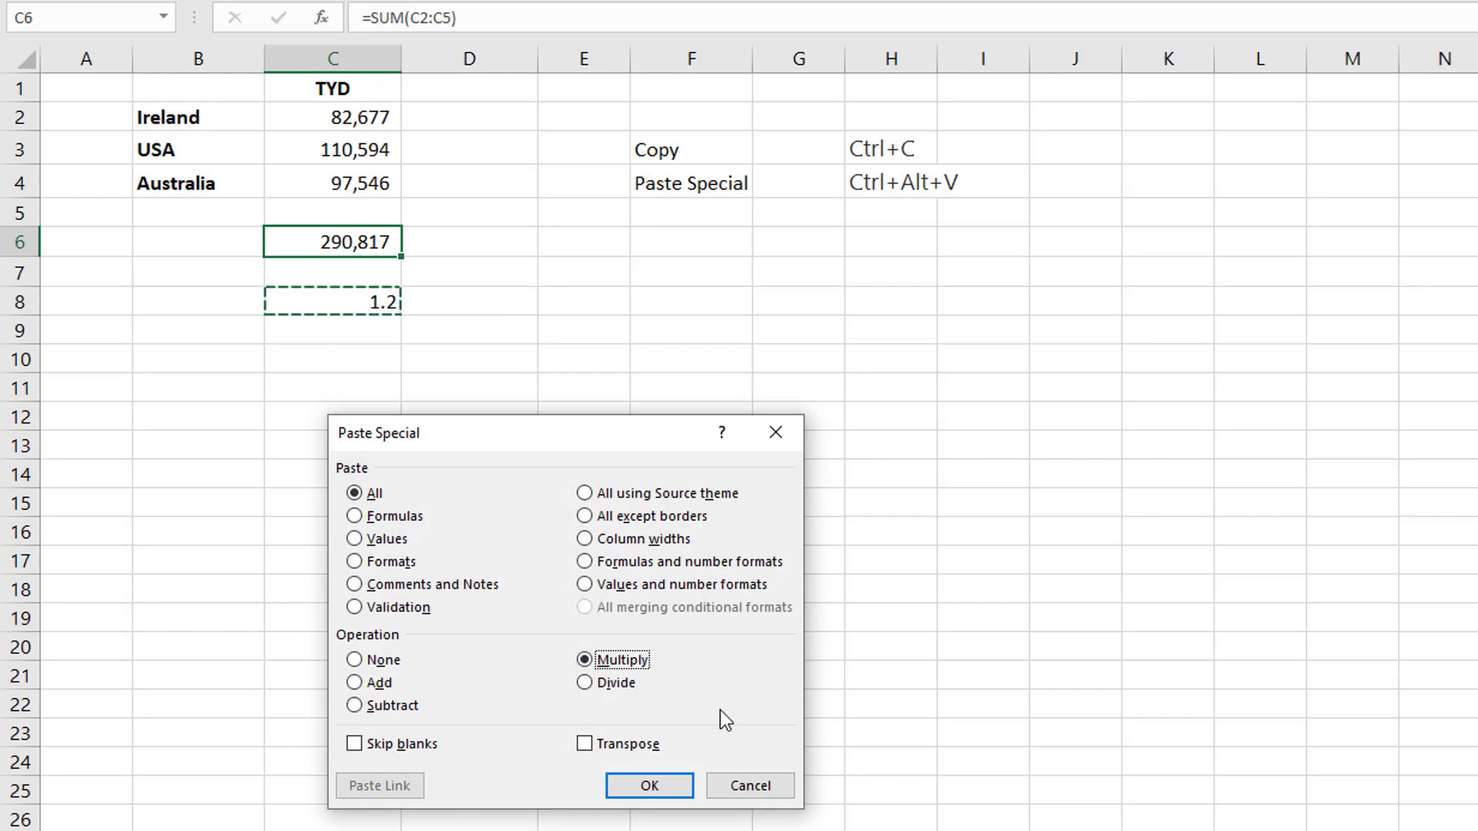
{"action": "left_click", "coordinate": [663, 785]}
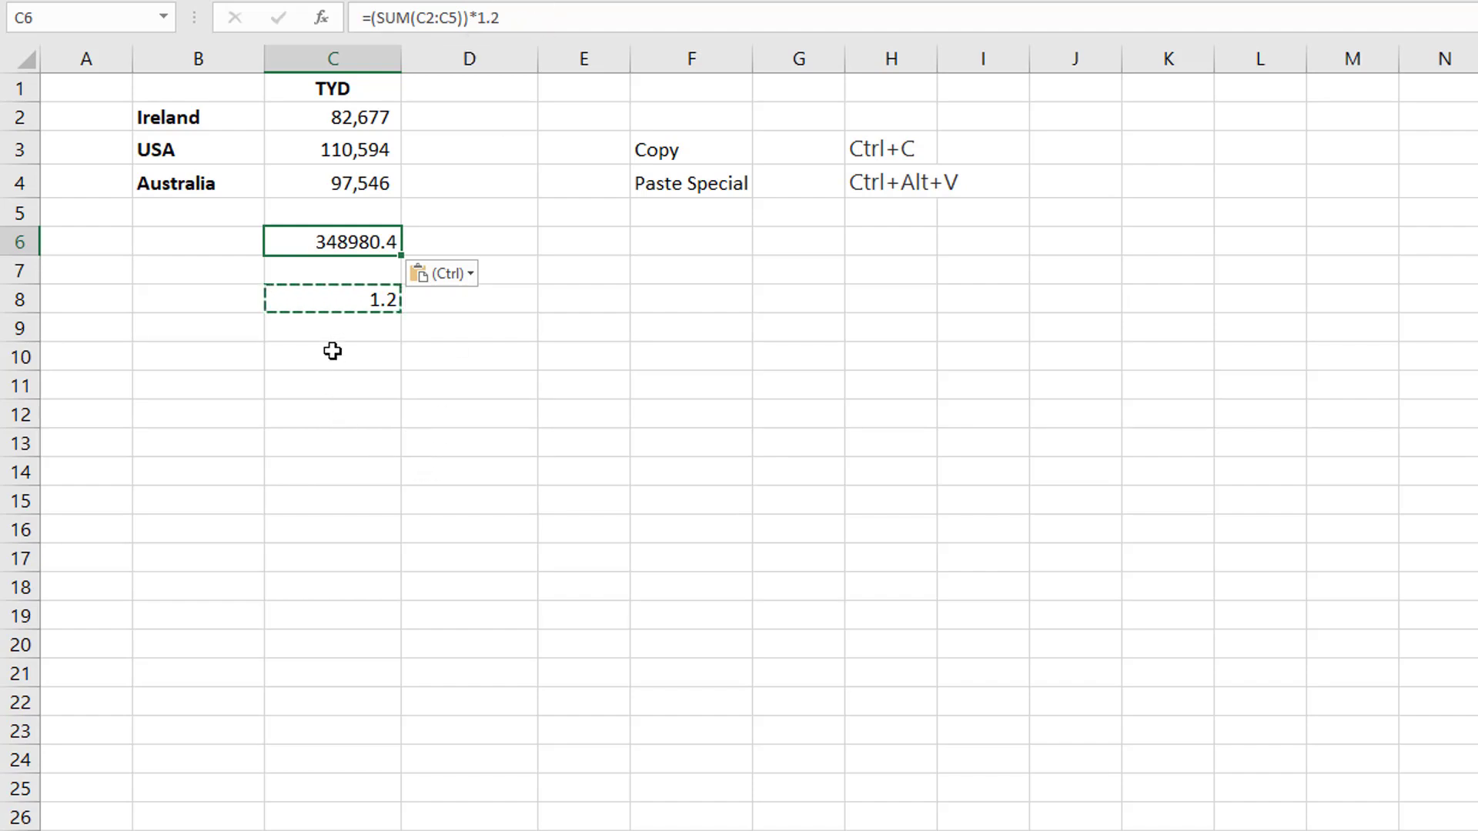
Step: Add an April heading in D1 with 500000 for Ireland and 1500000 for Australia, USA blank
{"action": "left_click", "coordinate": [509, 125]}
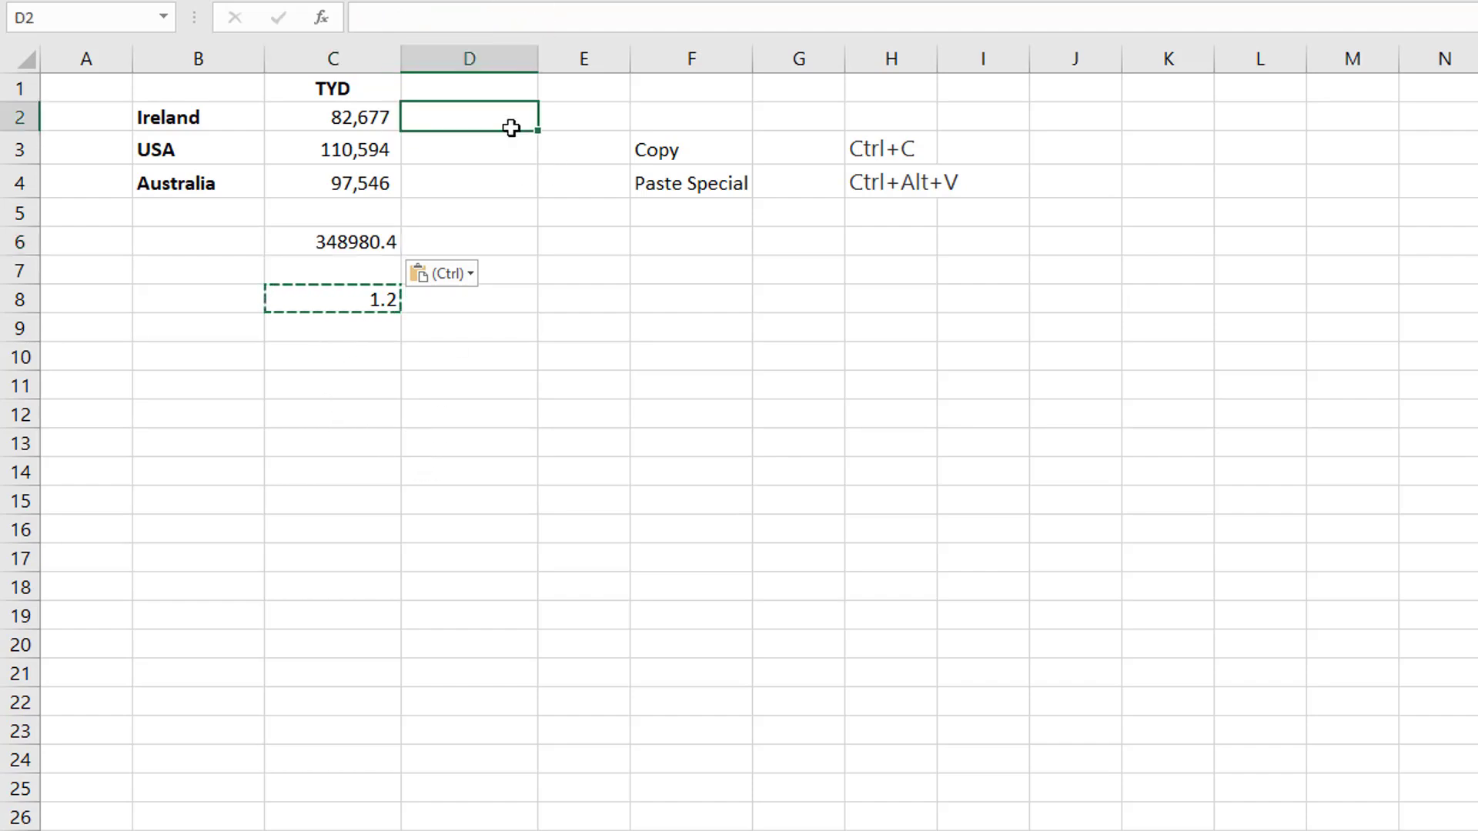
{"action": "left_click", "coordinate": [487, 85]}
{"action": "type", "text": "April"}
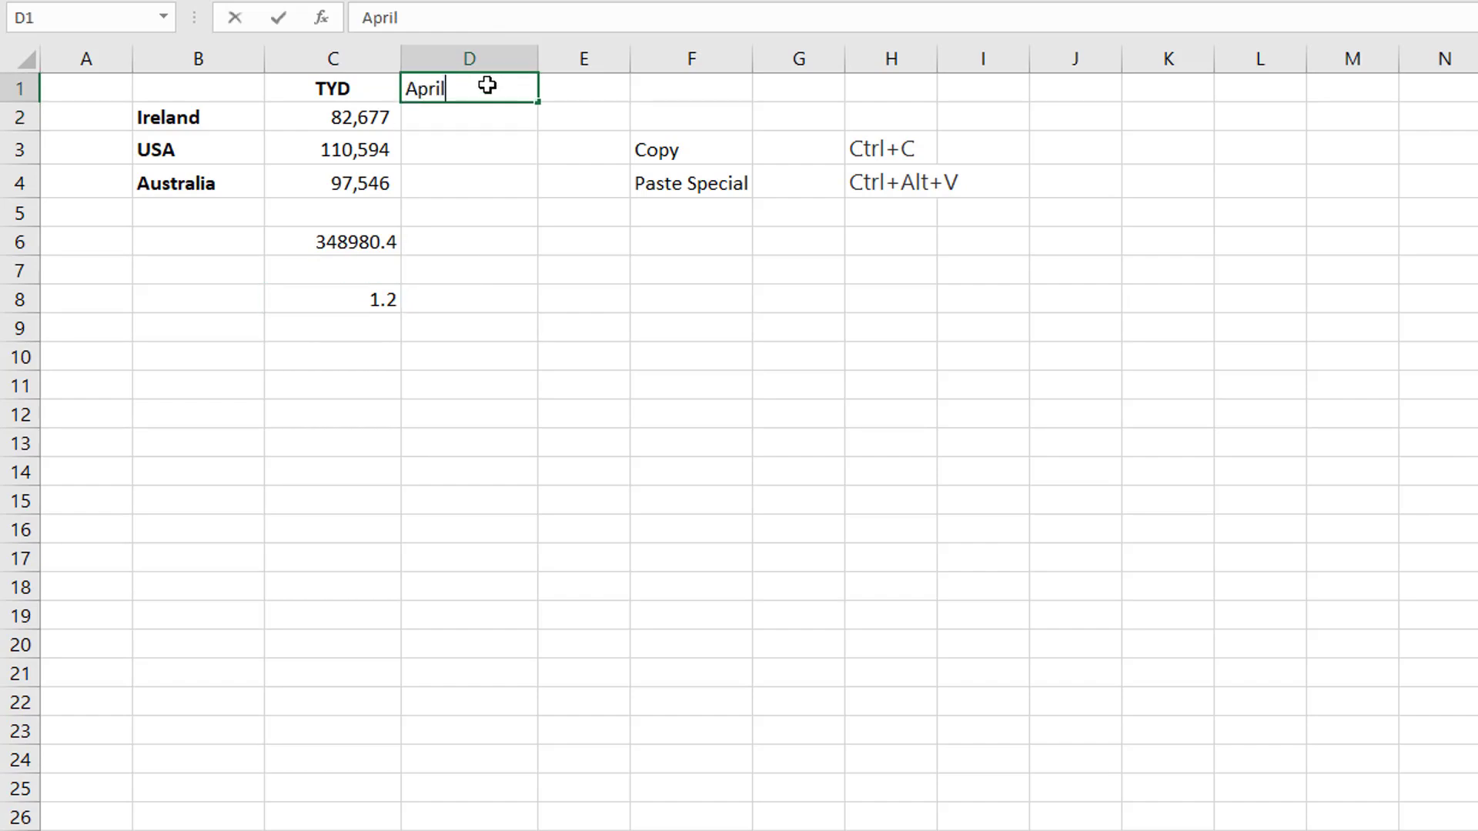
{"action": "key", "text": "Return"}
{"action": "type", "text": "500000"}
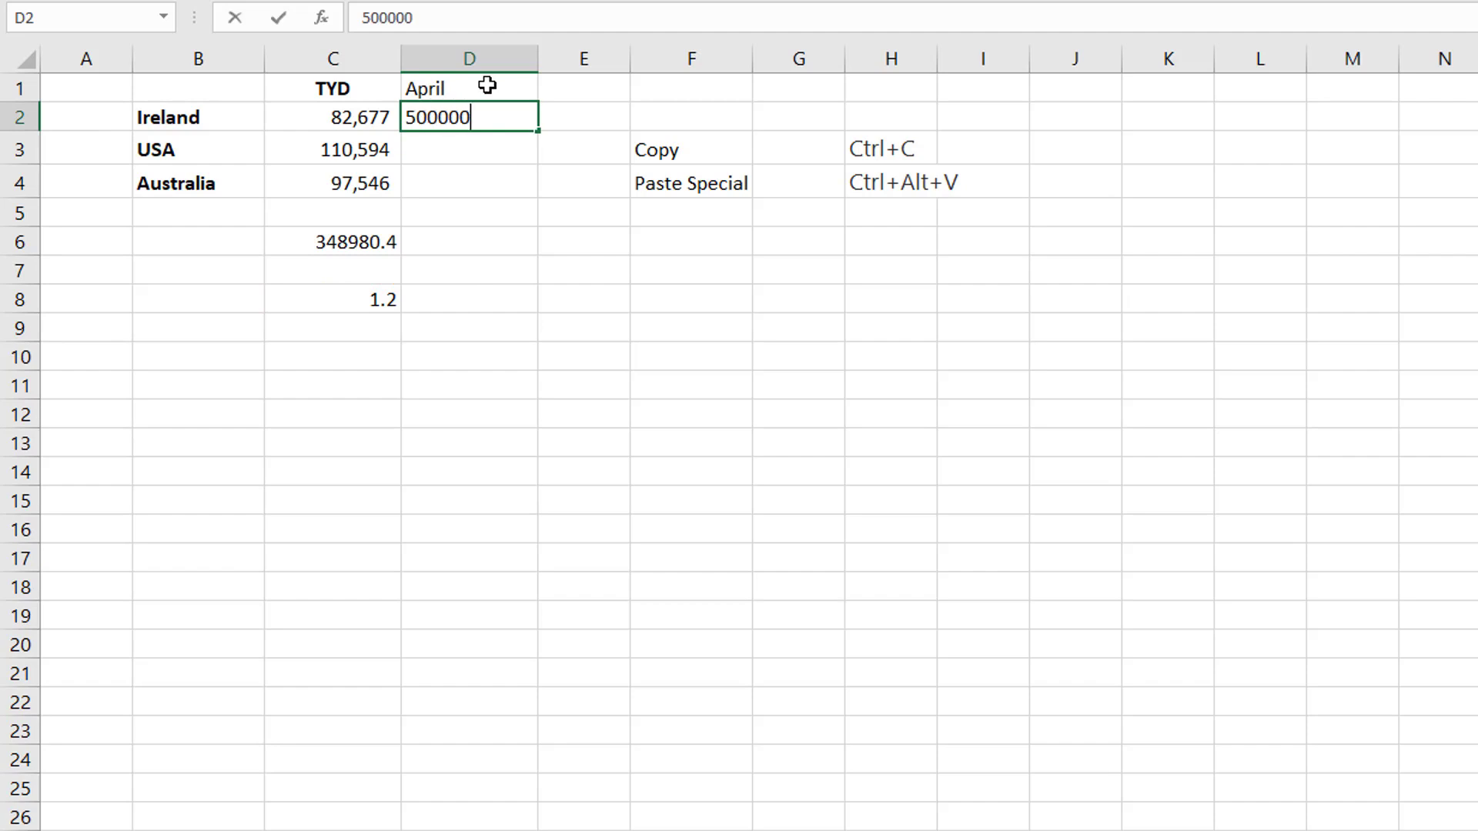
{"action": "key", "text": "Return"}
{"action": "key", "text": "Return"}
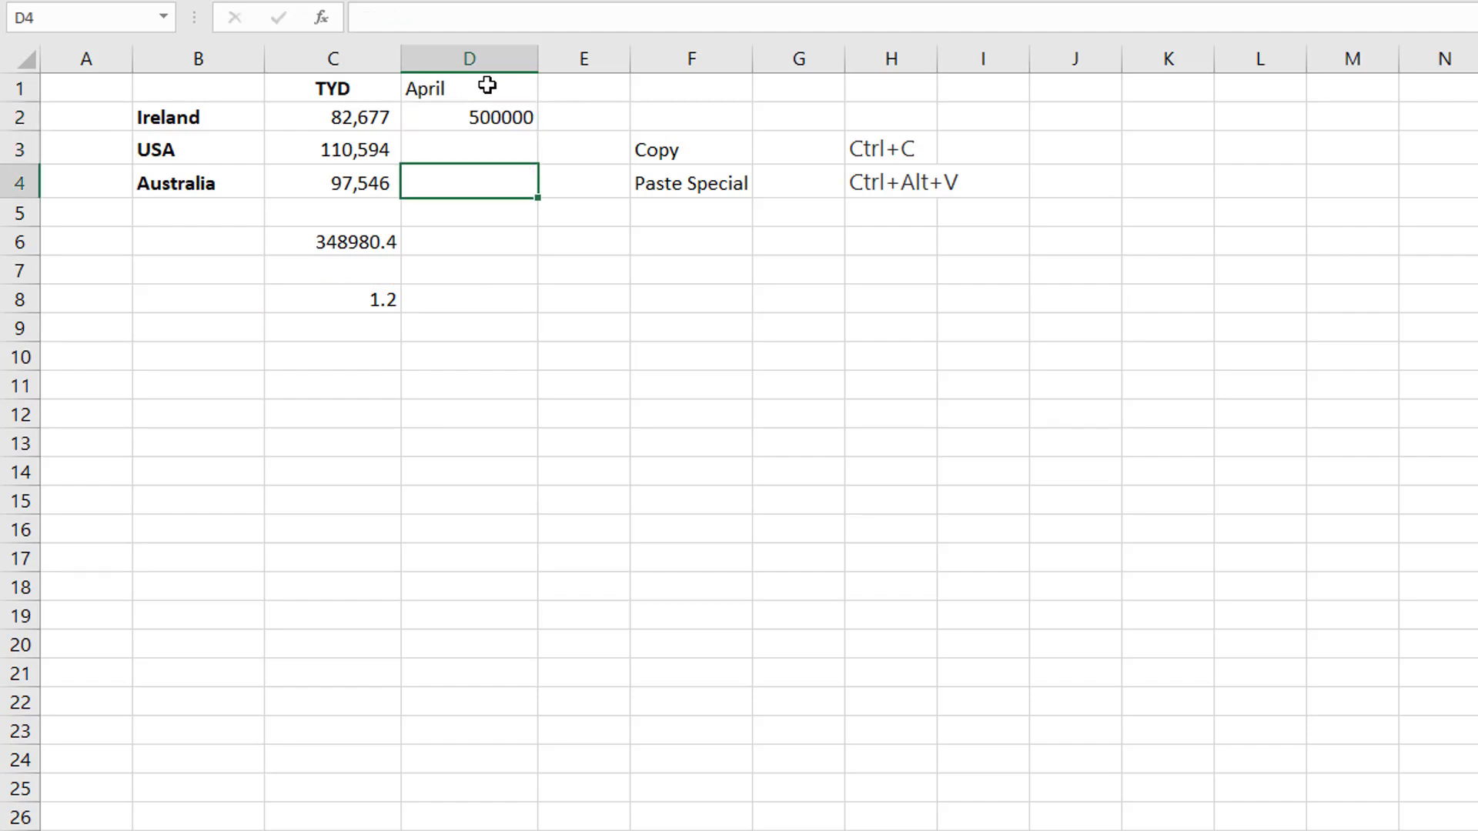
{"action": "type", "text": "1500000"}
{"action": "key", "text": "Return"}
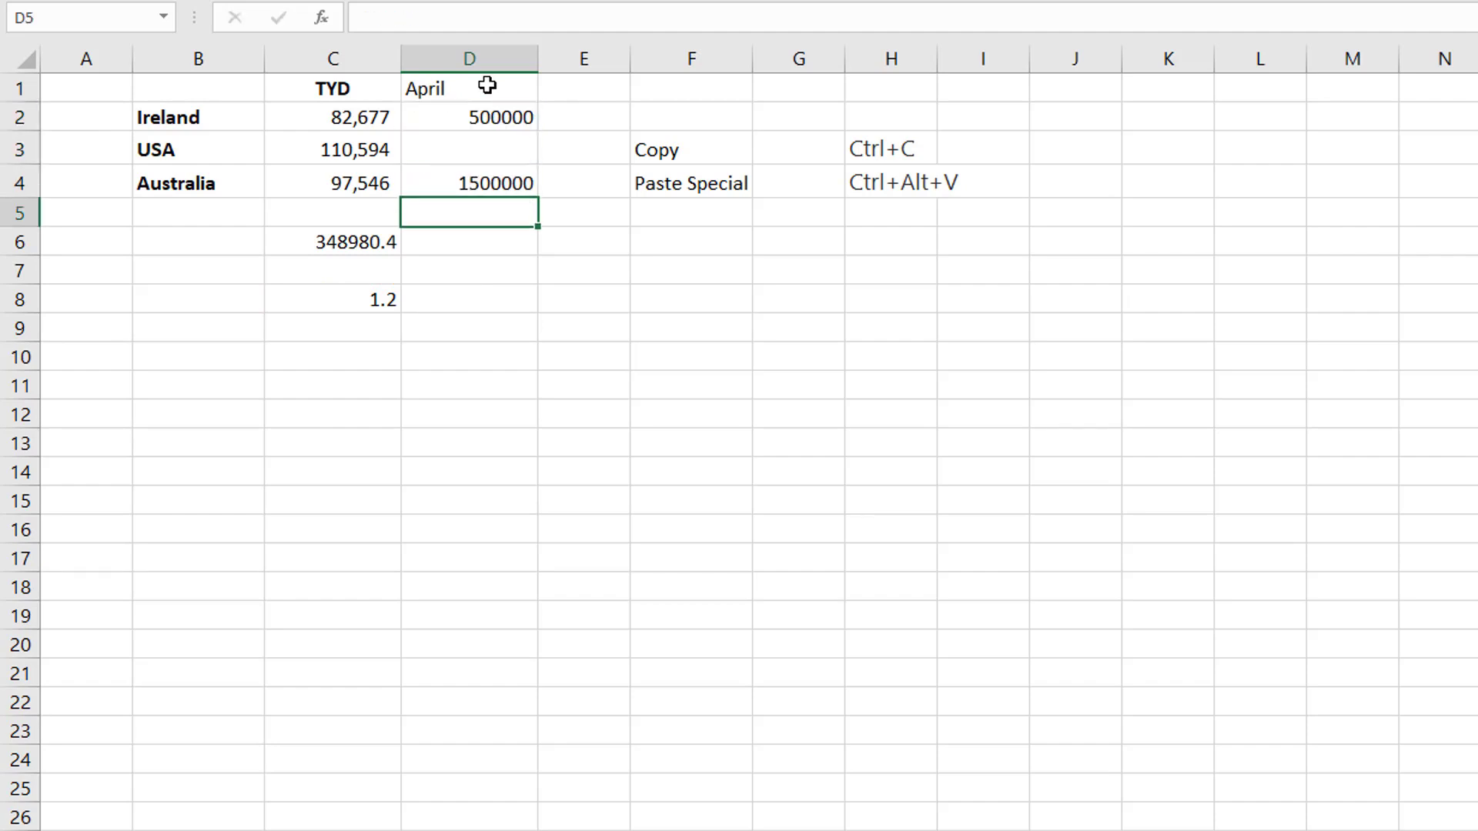
Step: Copy the April figures D2:D4 and select Ireland's TYD cell C2
{"action": "left_click_drag", "start_coordinate": [477, 112], "coordinate": [474, 170]}
{"action": "key", "text": "ctrl+c"}
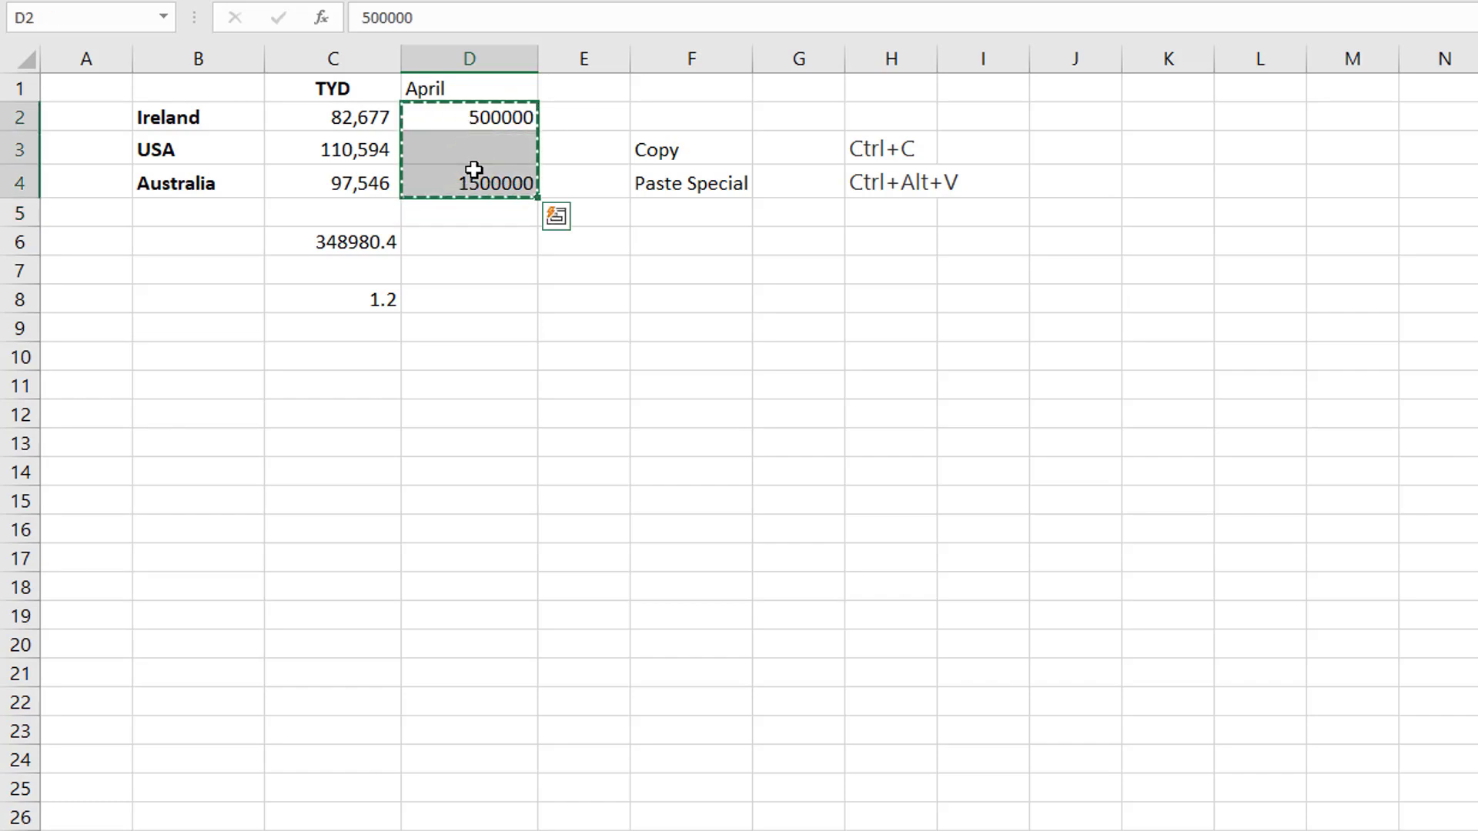
{"action": "left_click", "coordinate": [356, 121]}
Step: Paste Special onto C2 with Add and Skip blanks, giving 582677 and 1597546
{"action": "right_click", "coordinate": [356, 121]}
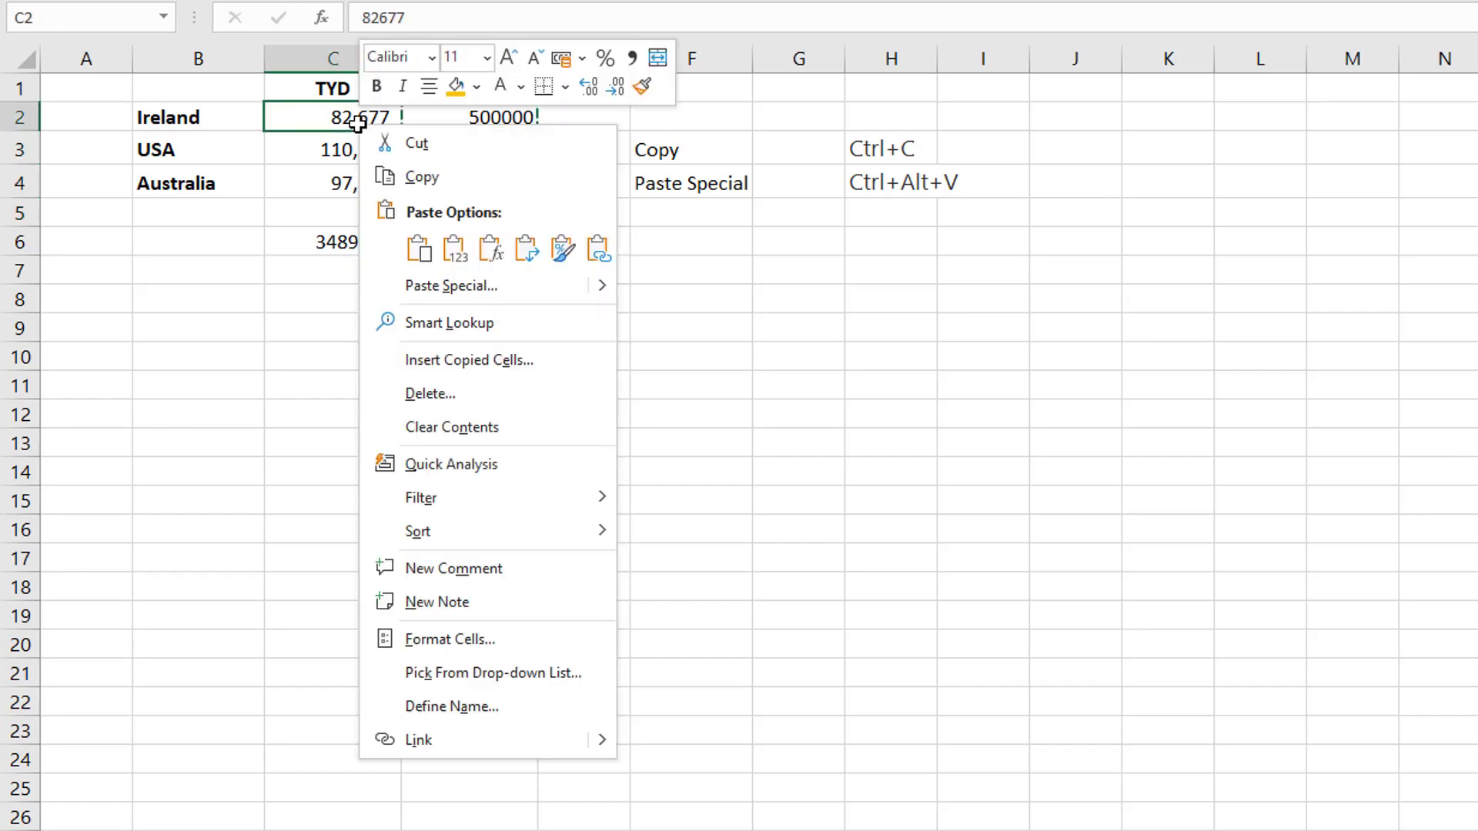
{"action": "key", "text": "Escape"}
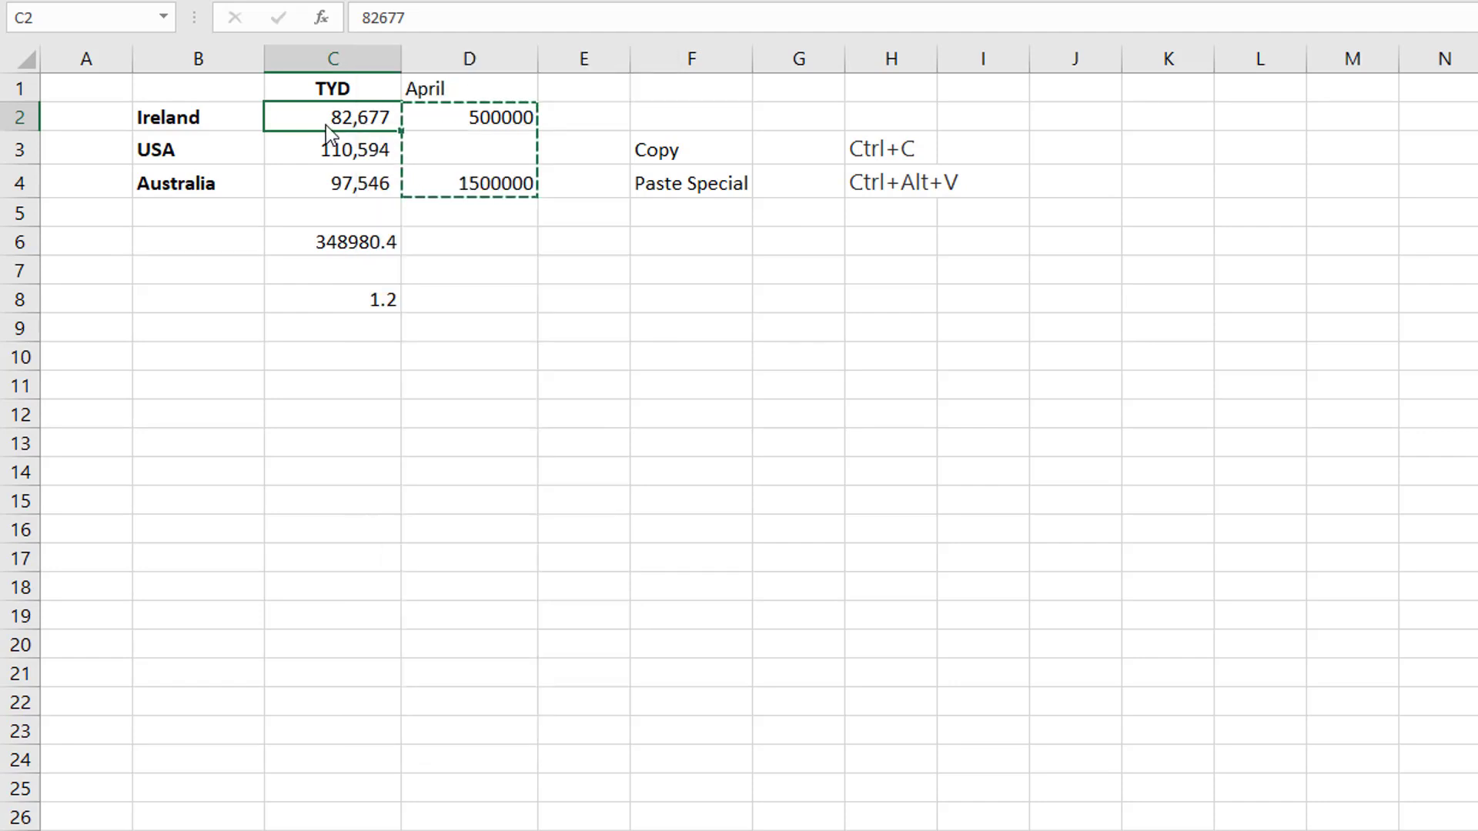
{"action": "key", "text": "ctrl+alt+v"}
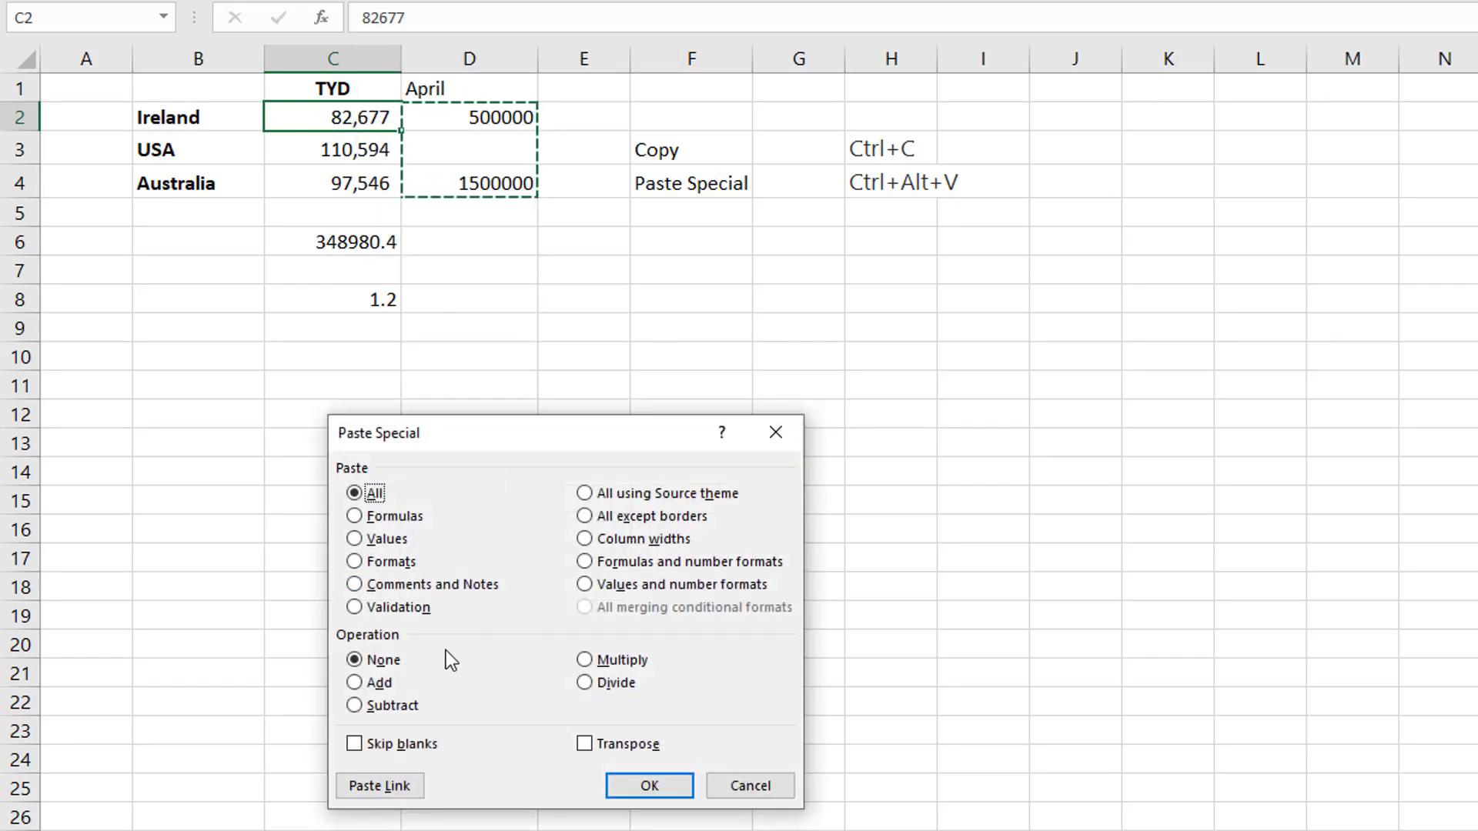
{"action": "left_click", "coordinate": [379, 683]}
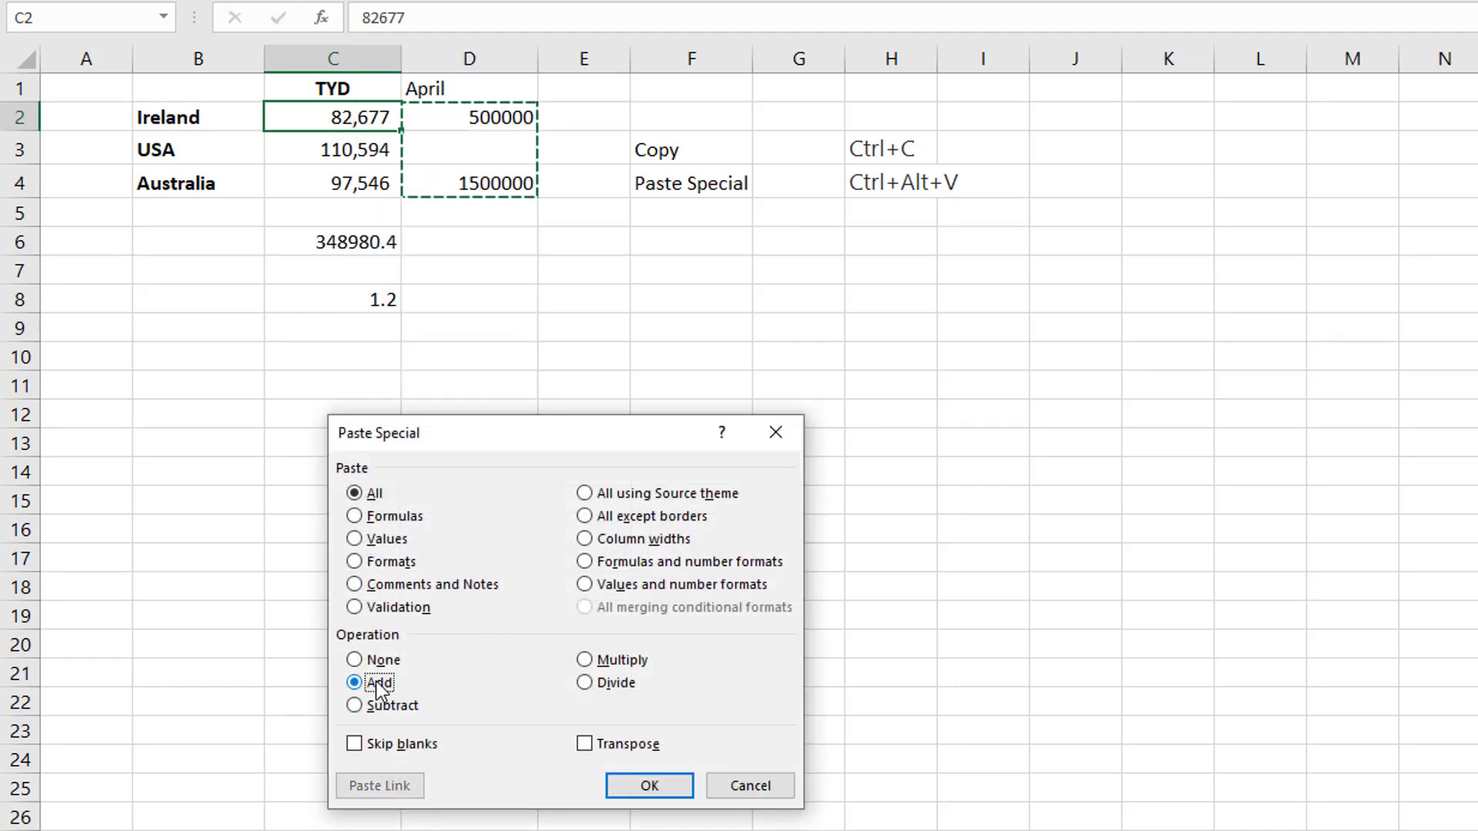
{"action": "left_click", "coordinate": [406, 745]}
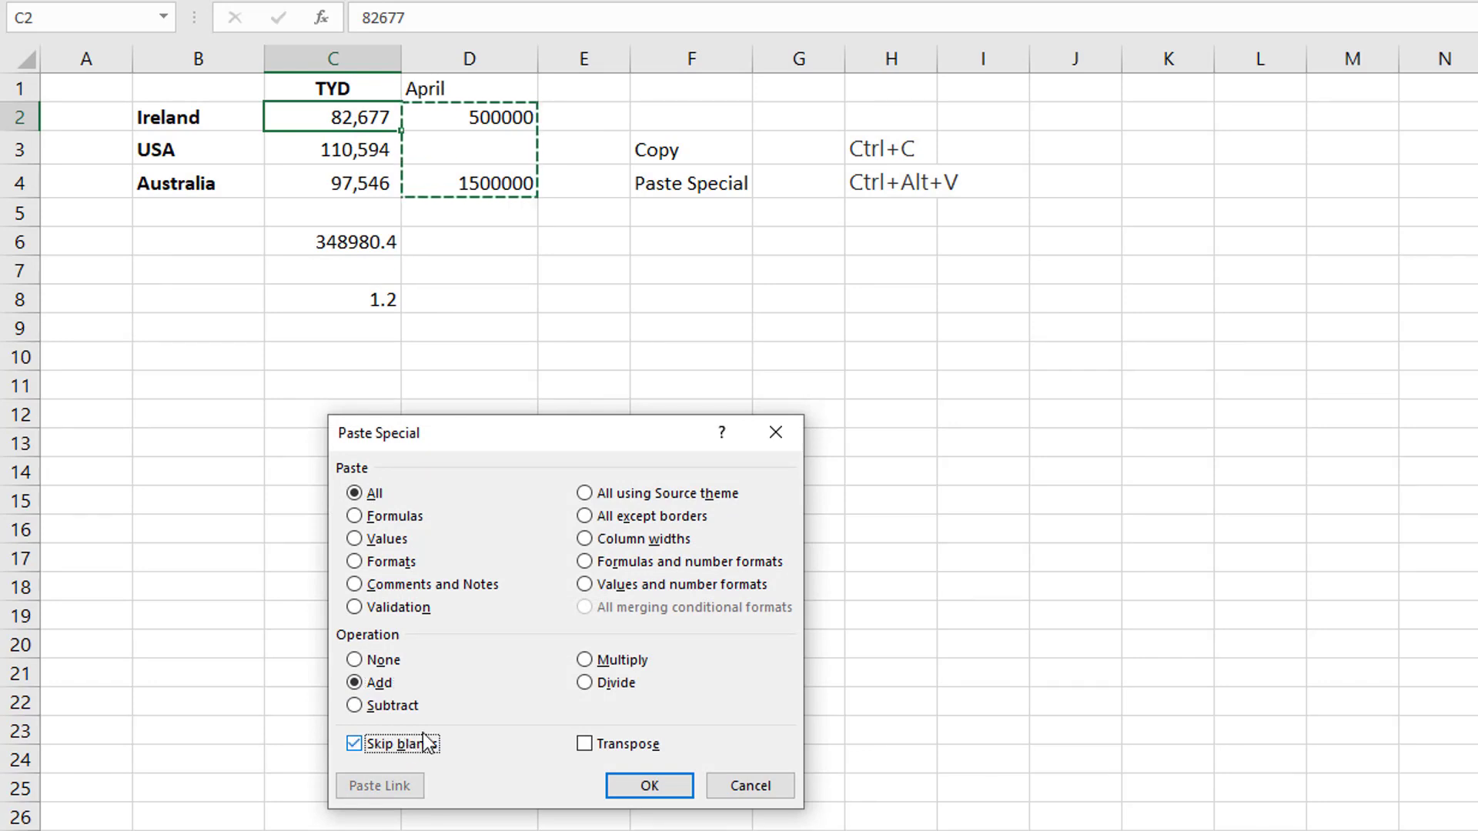
{"action": "left_click", "coordinate": [668, 786]}
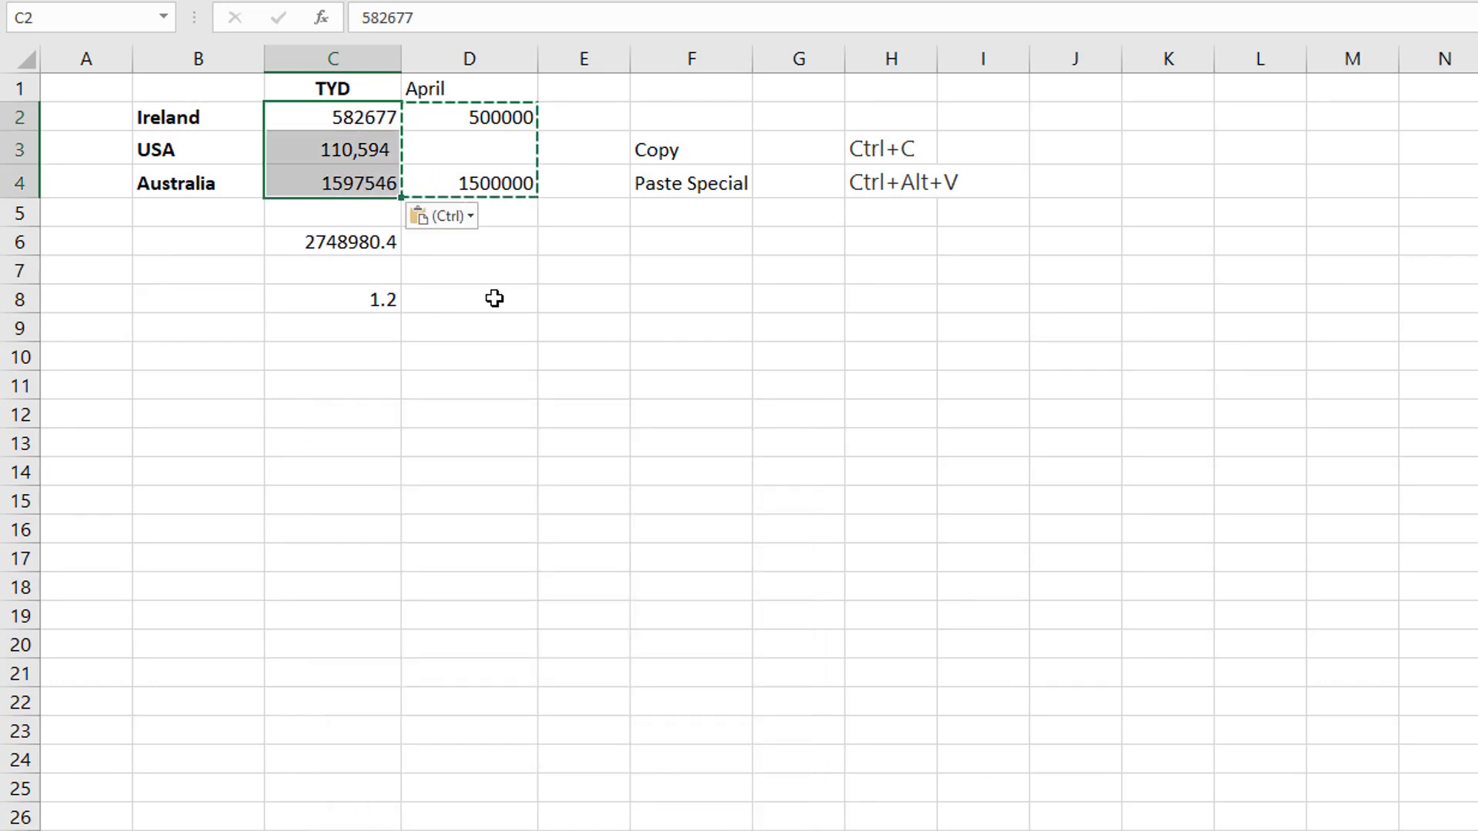
Step: Inspect USA's unchanged TYD value of 110,594 and its blank April cell
{"action": "left_click", "coordinate": [323, 149]}
{"action": "left_click", "coordinate": [495, 154]}
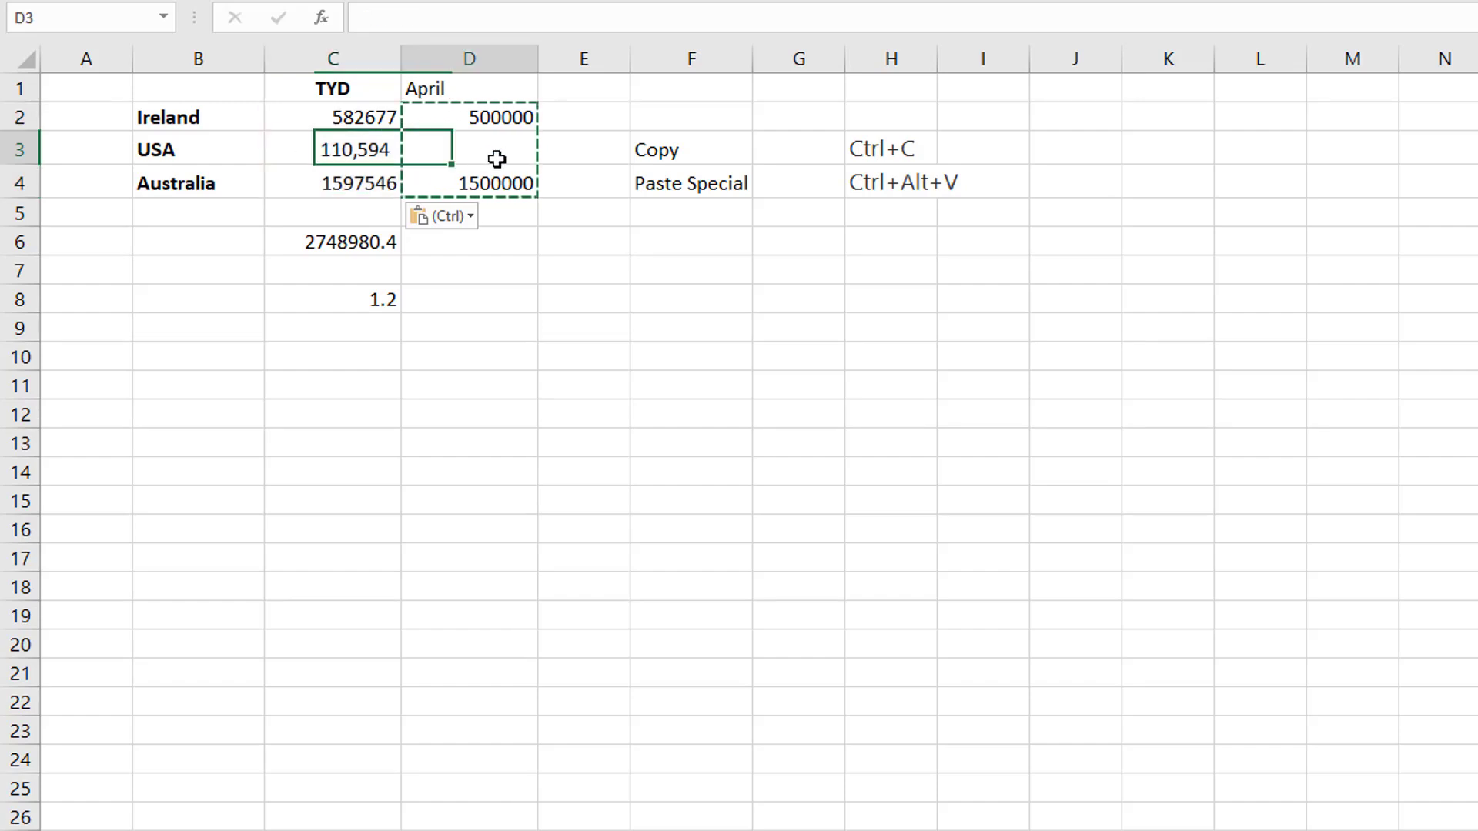
{"action": "left_click", "coordinate": [354, 142]}
{"action": "left_click", "coordinate": [488, 154]}
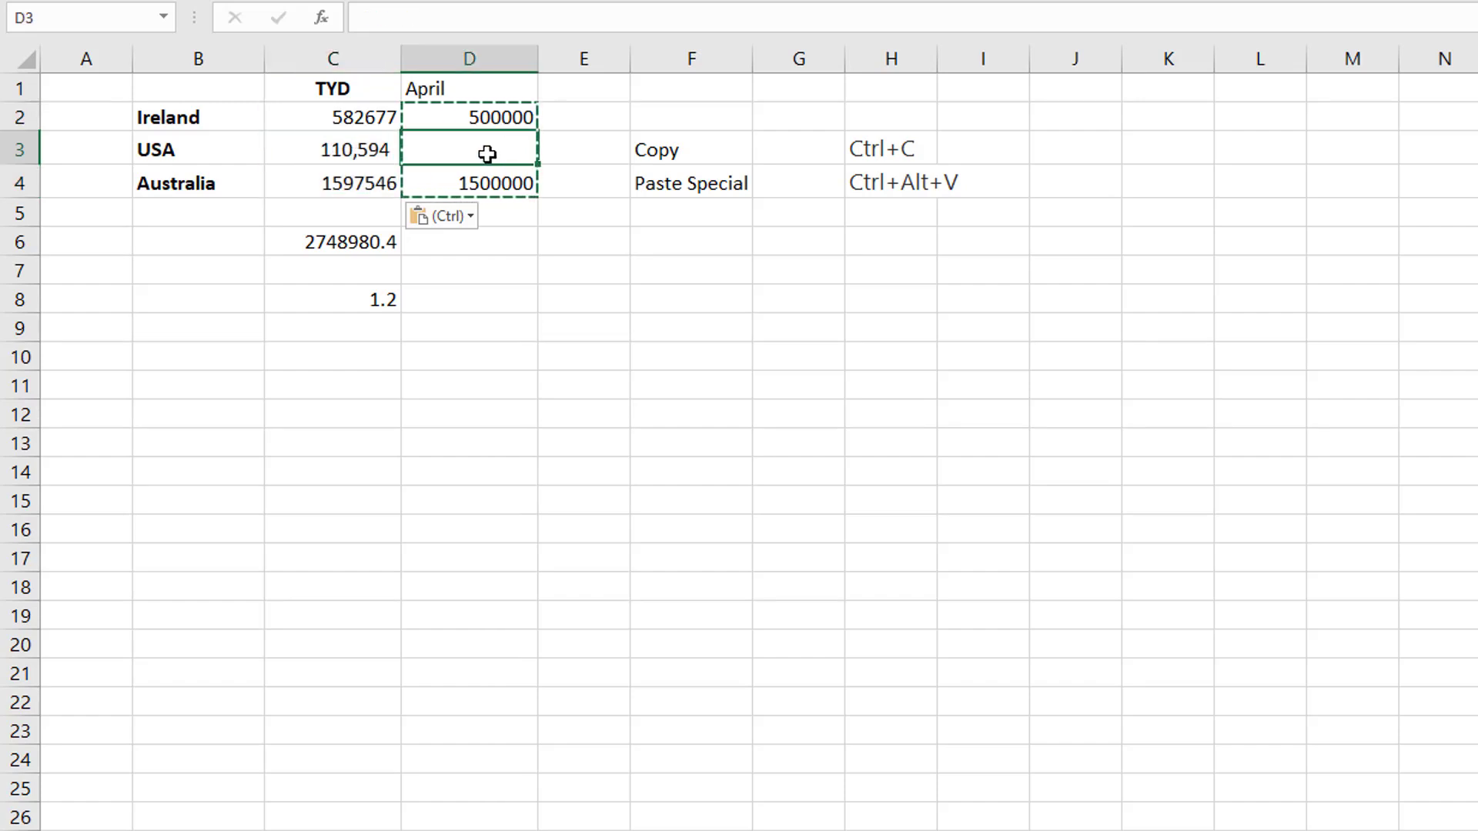
Step: Paste April D2:D4 over C2 as Values with Skip blanks, giving 500000 and 1500000
{"action": "left_click_drag", "start_coordinate": [496, 118], "coordinate": [479, 185]}
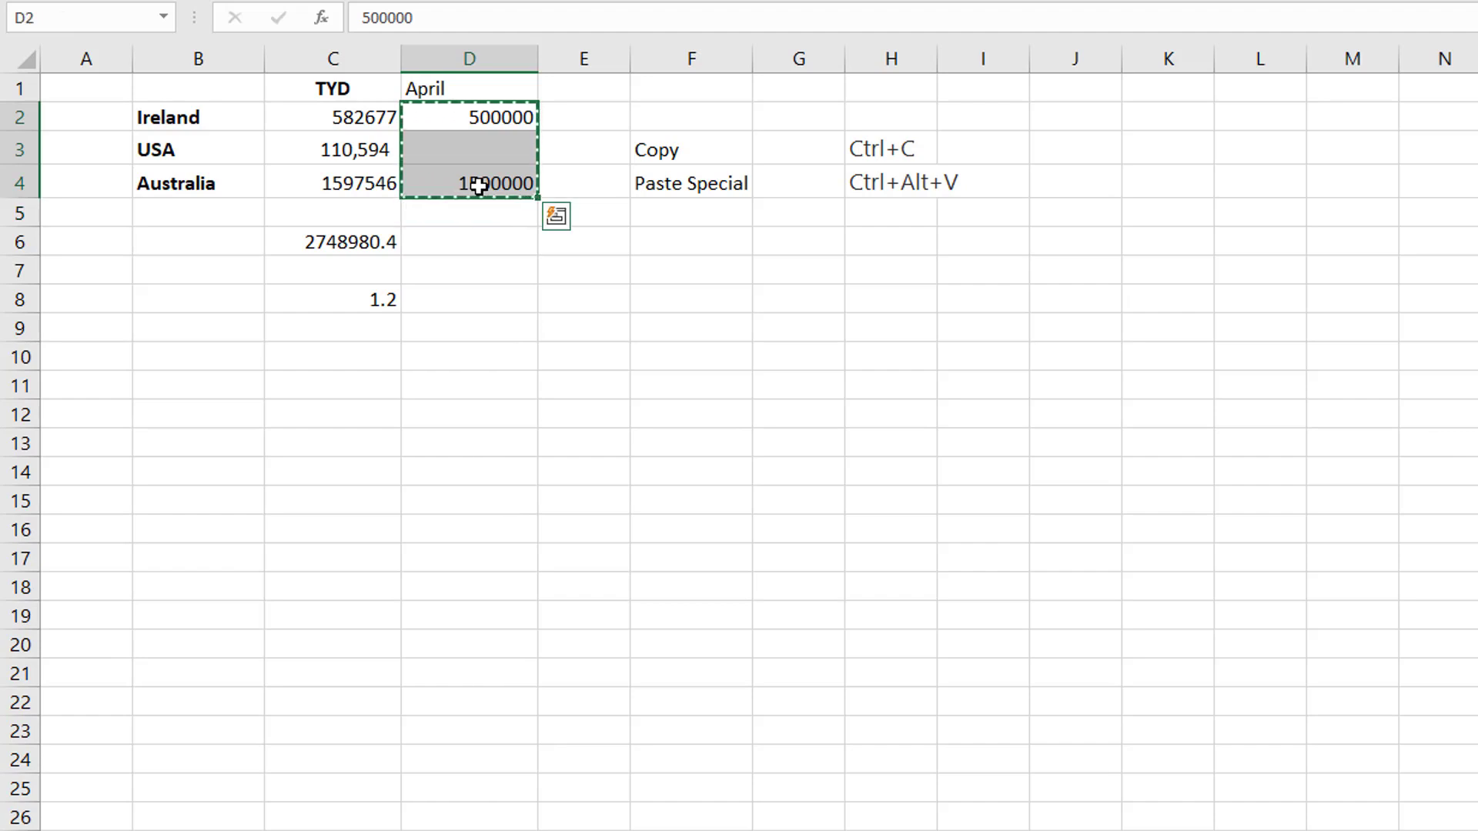
{"action": "left_click", "coordinate": [339, 124]}
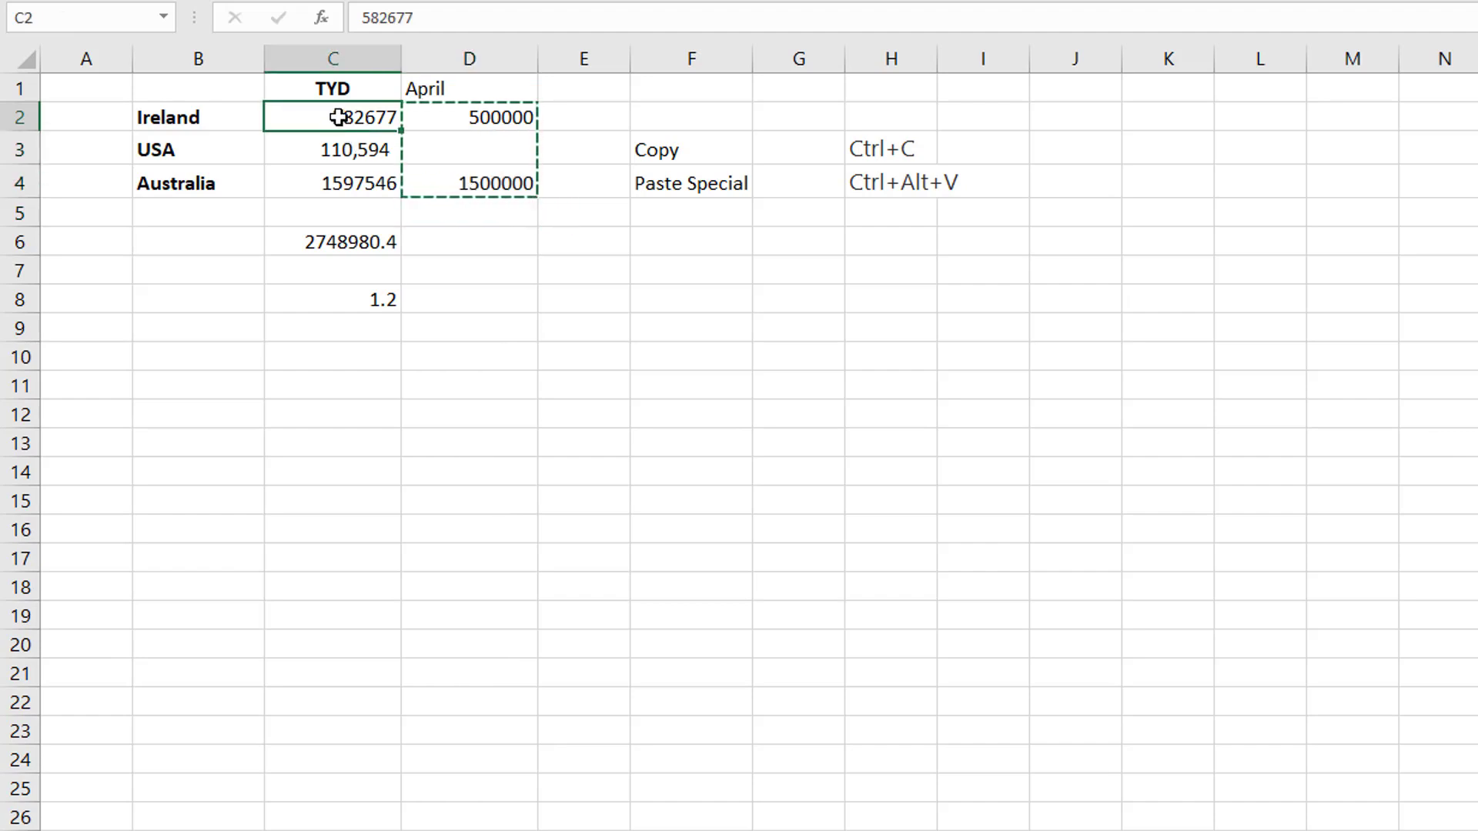
{"action": "key", "text": "ctrl+alt+v"}
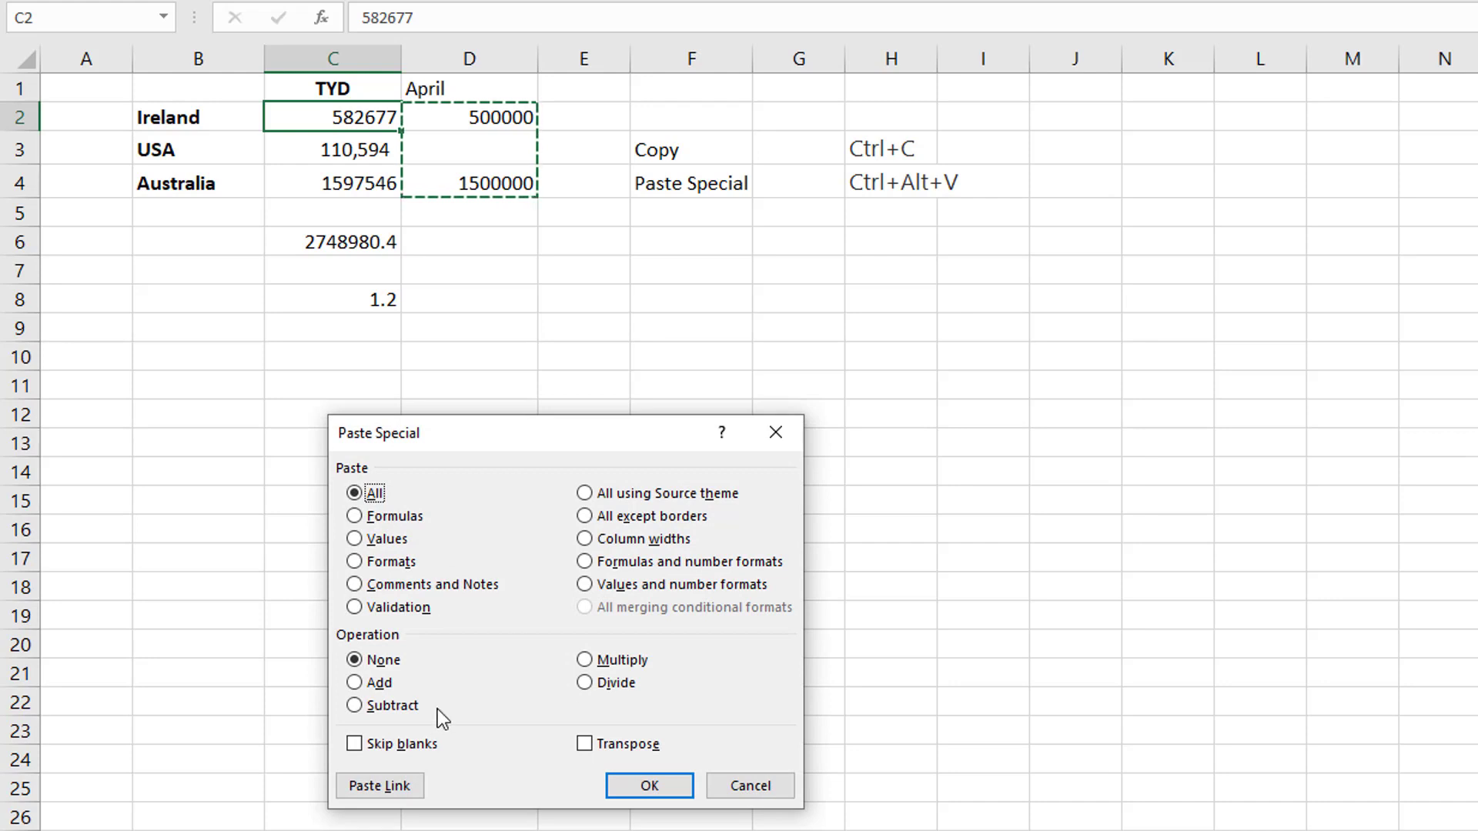
{"action": "left_click", "coordinate": [414, 743]}
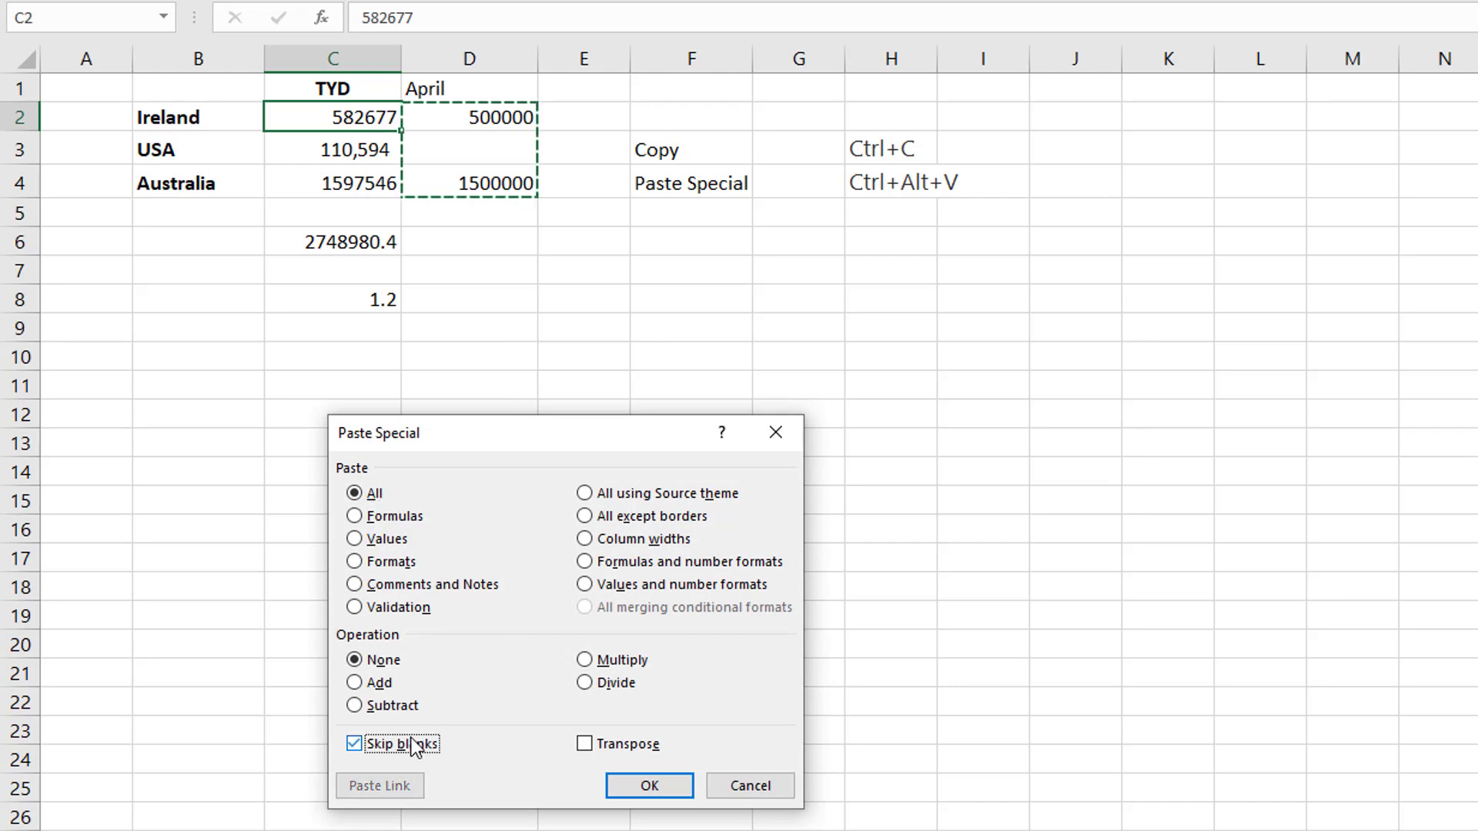
{"action": "left_click", "coordinate": [391, 540]}
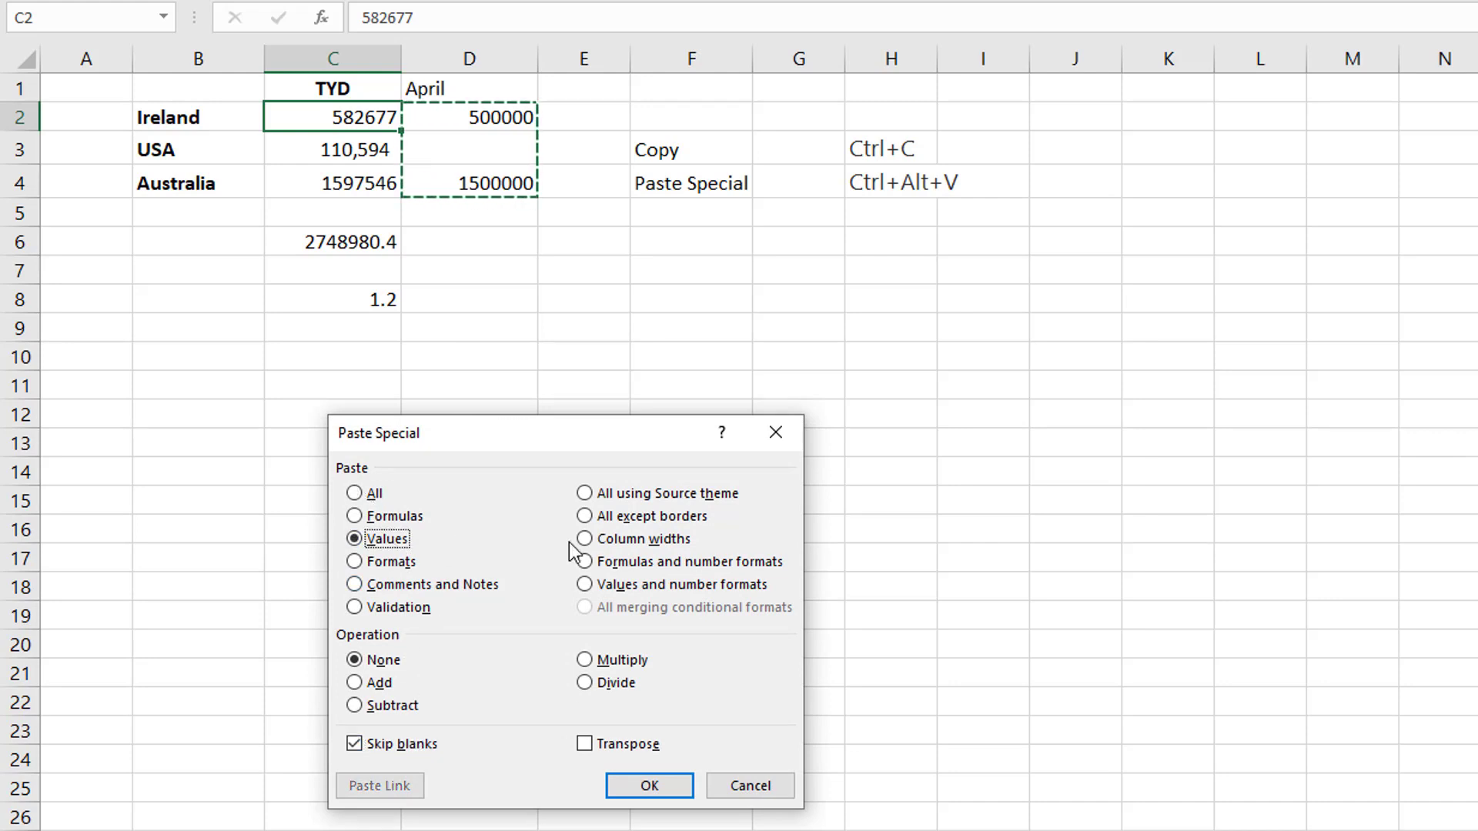
{"action": "left_click", "coordinate": [651, 786]}
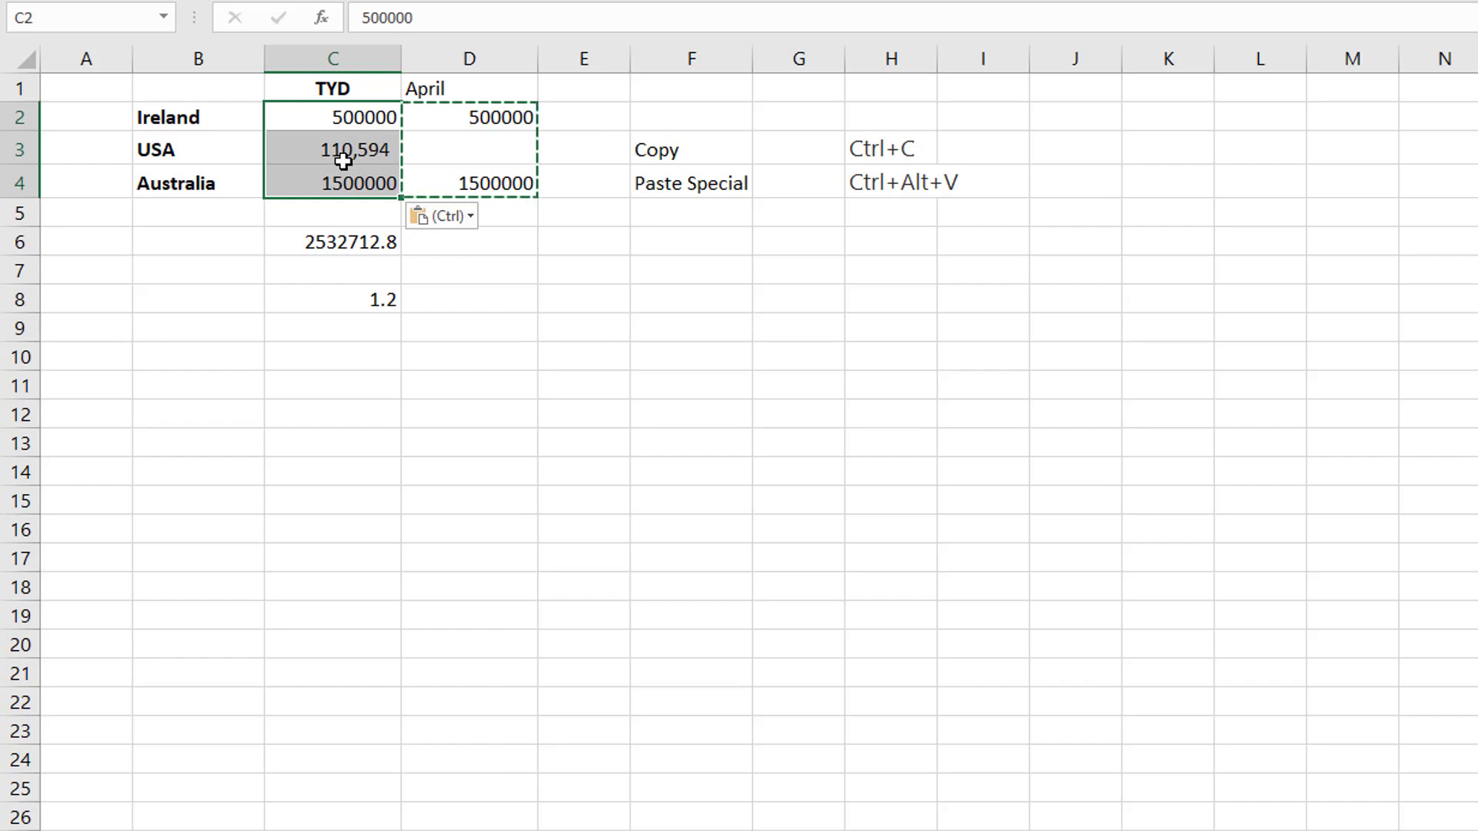
Step: Paste Special Column widths into B11, giving column B the April column's width
{"action": "left_click", "coordinate": [221, 376]}
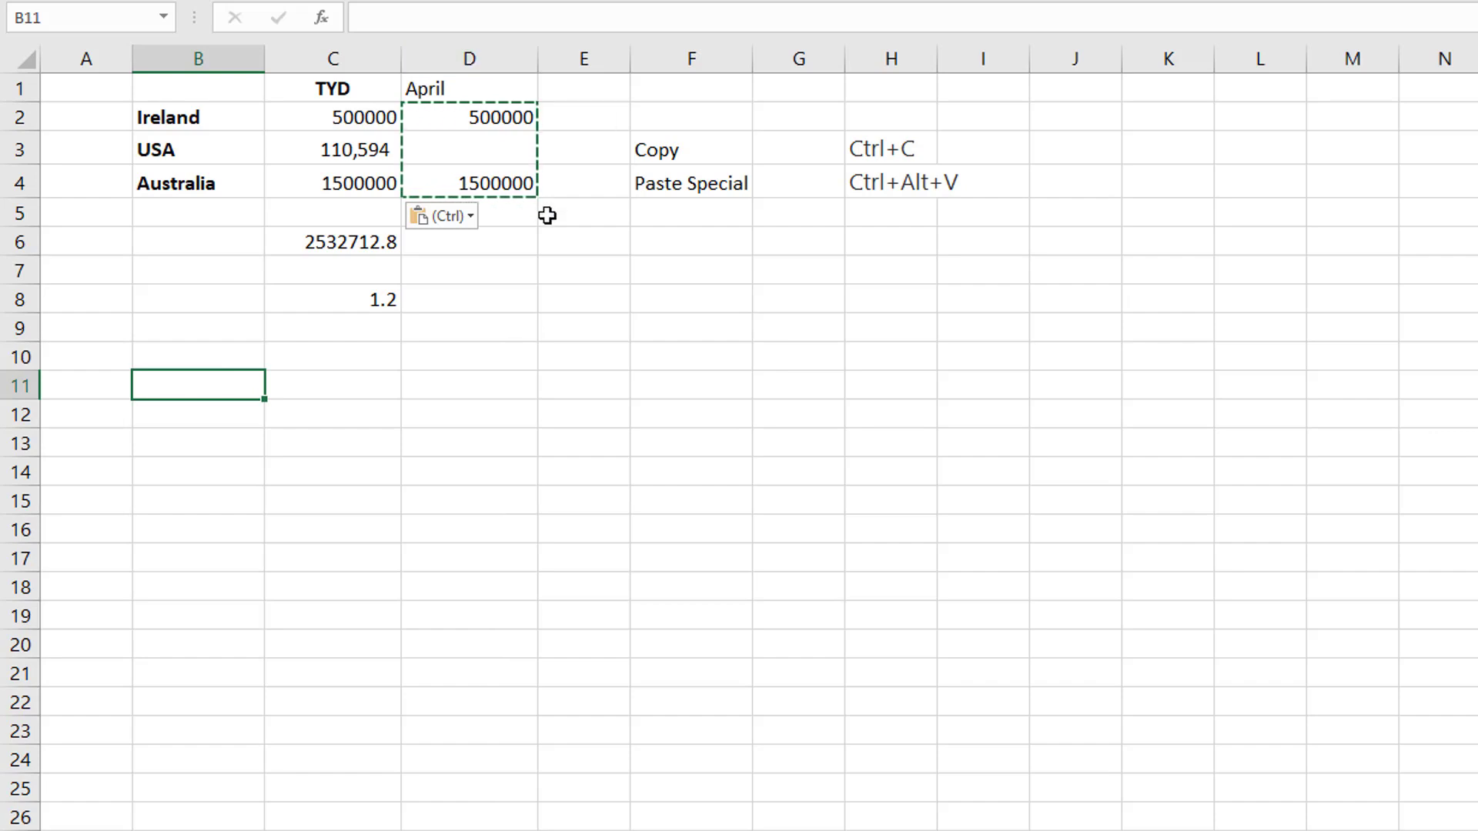
{"action": "key", "text": "ctrl+alt+v"}
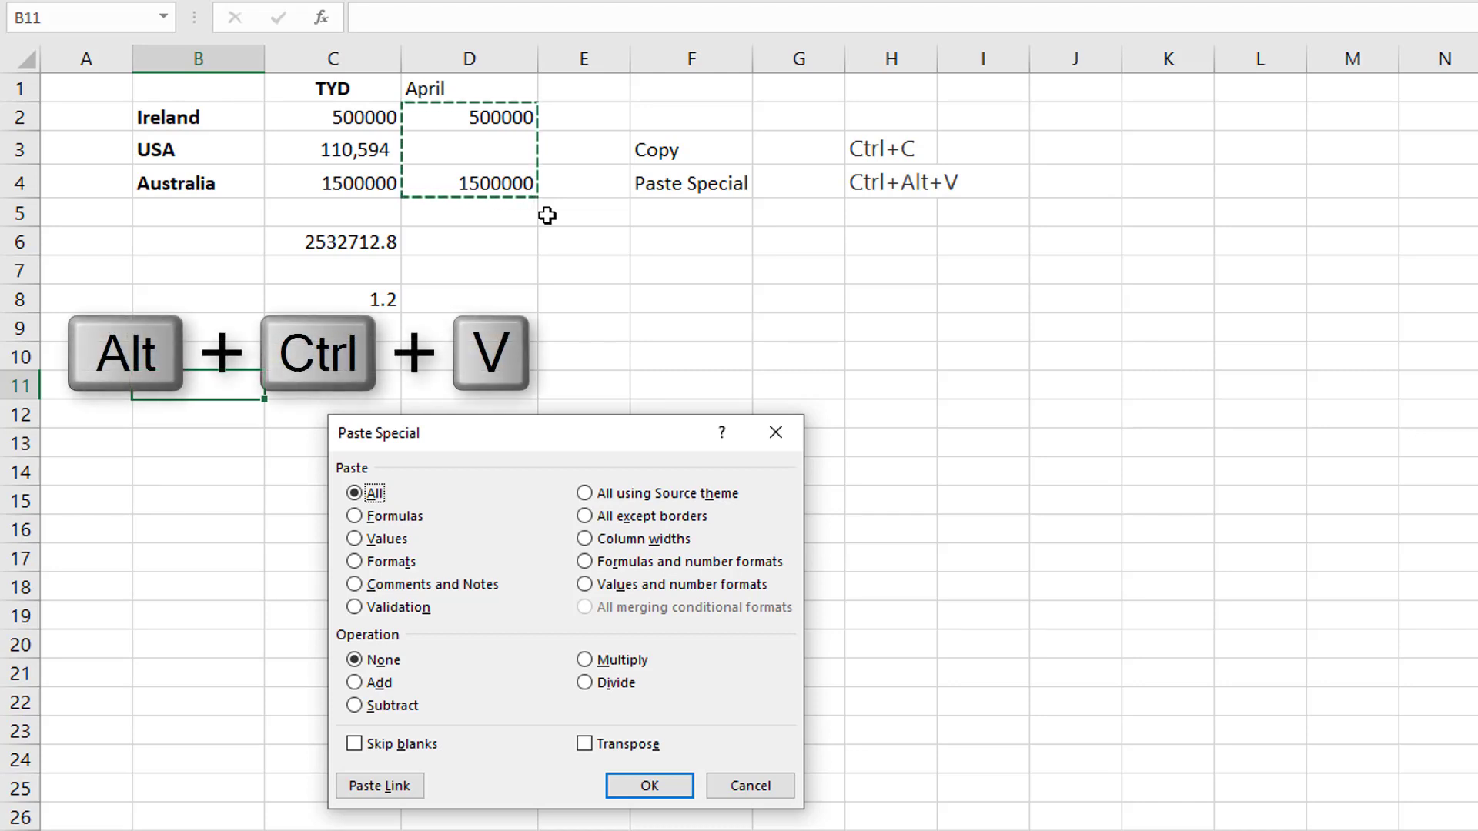
{"action": "key", "text": "w"}
{"action": "key", "text": "Return"}
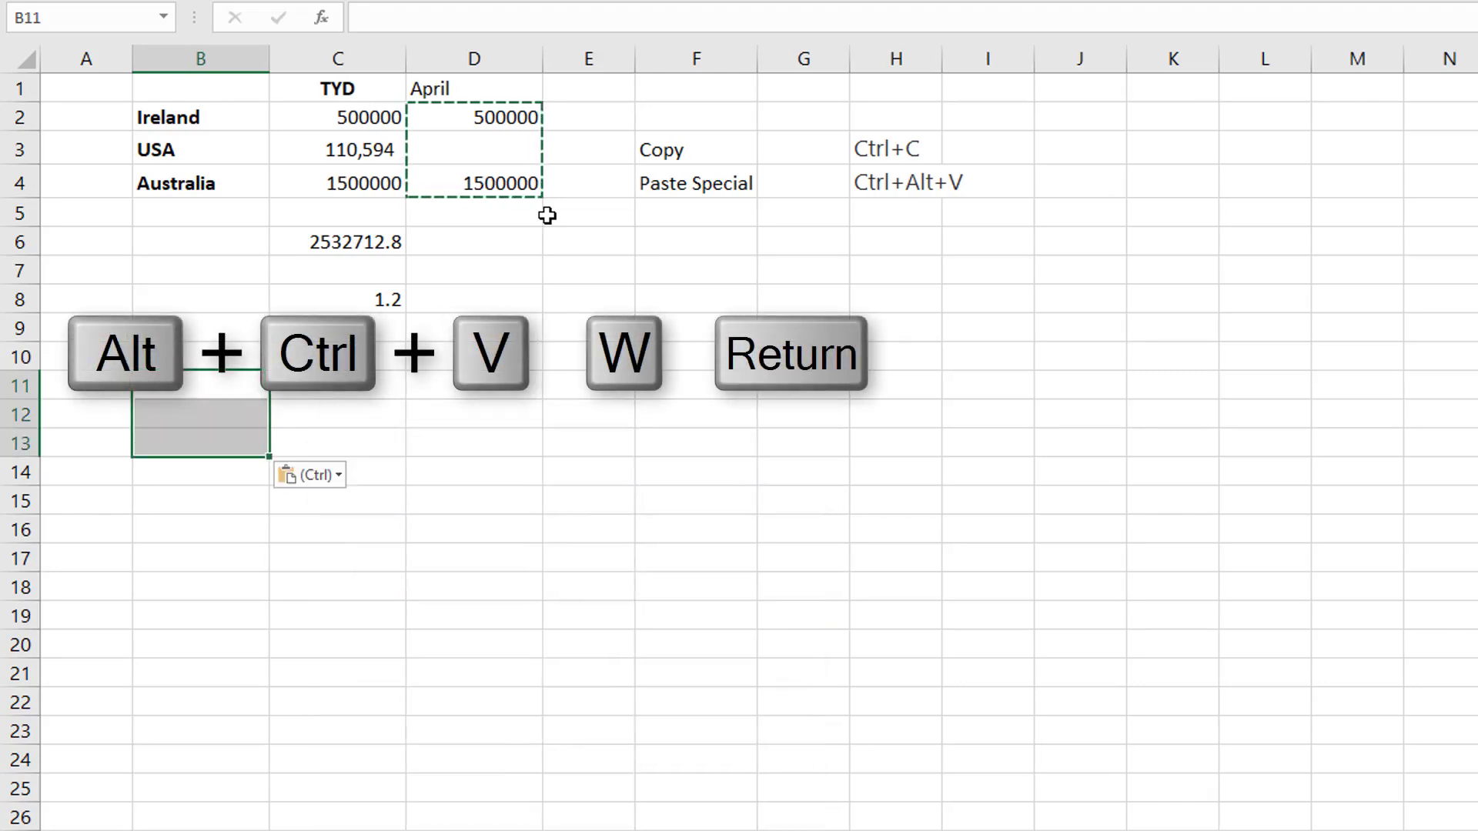